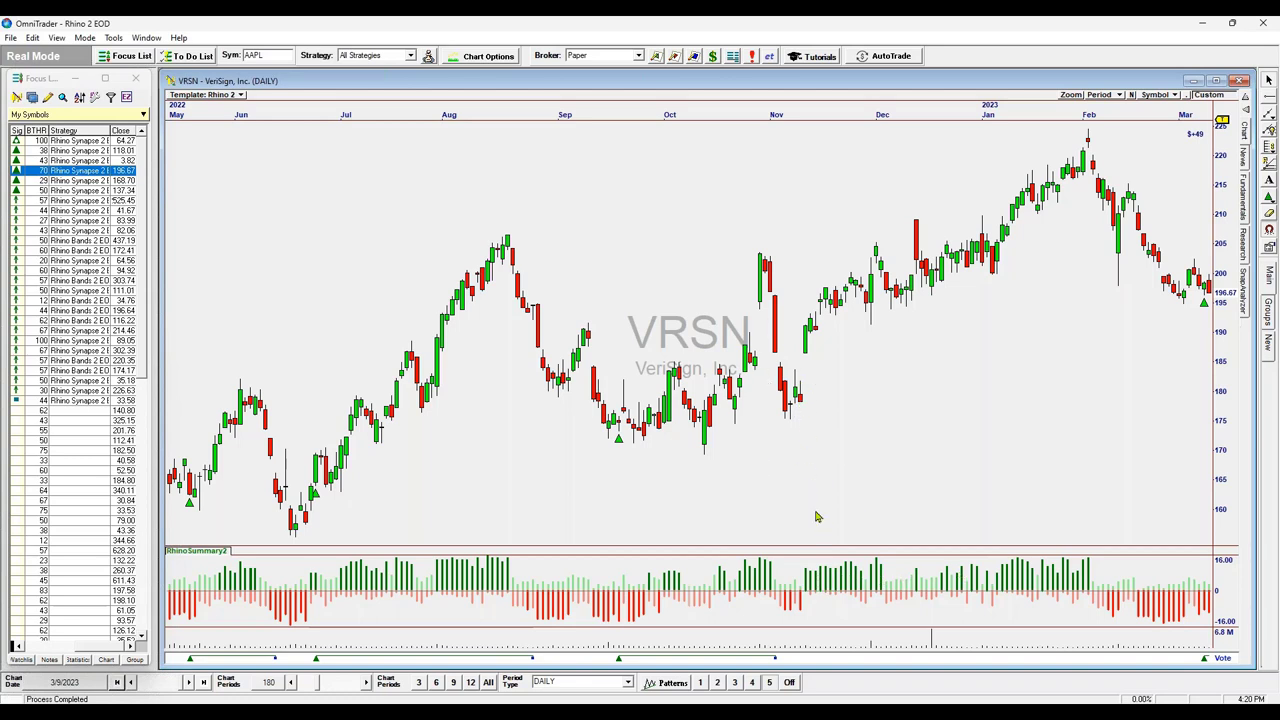
# Examine the RhinoSummary2 histogram against price on the VRSN daily chart, including the early February 2023 bars.
pyautogui.moveTo(815, 516); pyautogui.dragTo(1094, 606)
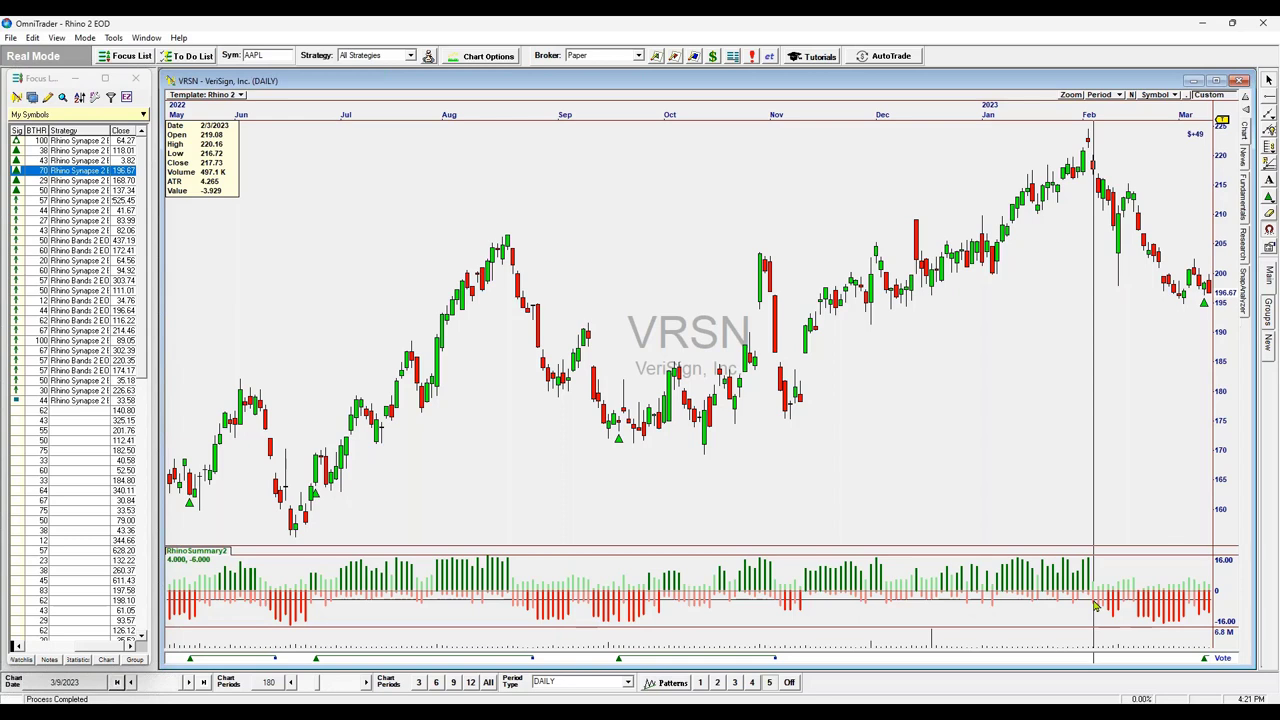
pyautogui.moveTo(1094, 606); pyautogui.dragTo(113, 187)
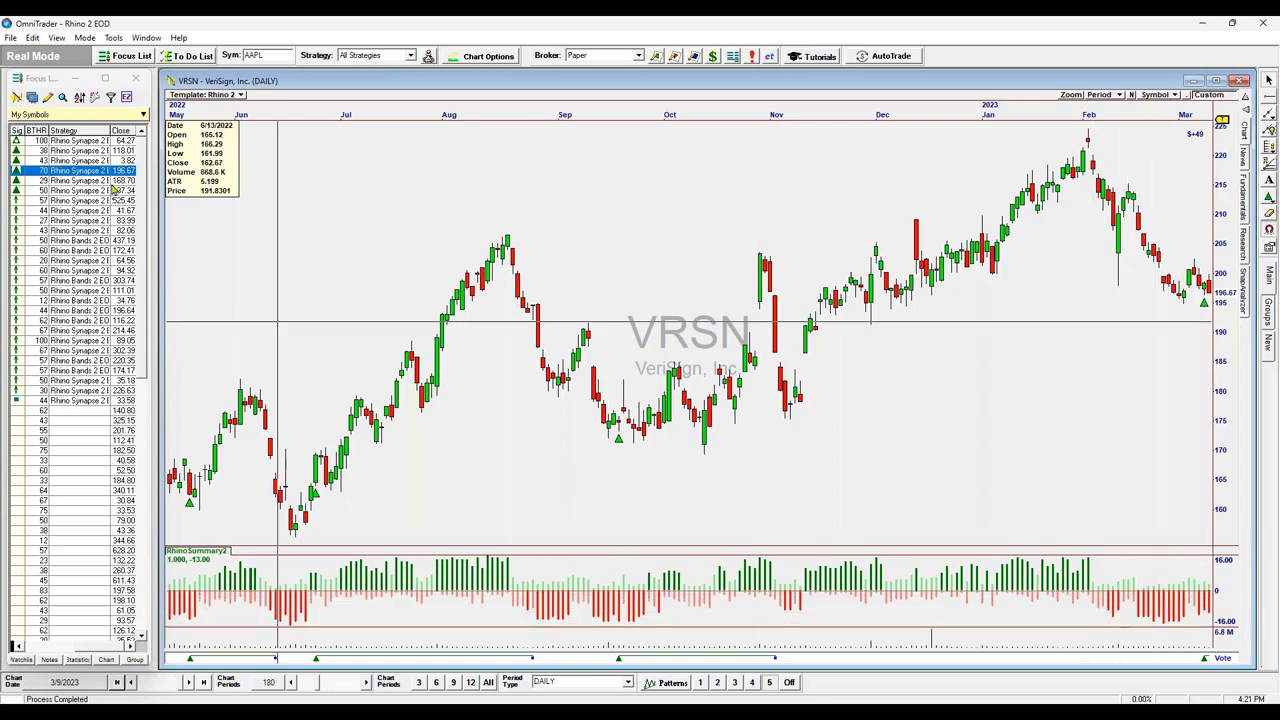
# Chart XEL from the focus list and review the Advisor trade details for its long signal exiting on Thu Jan 19, 2023.
pyautogui.click(87, 142)
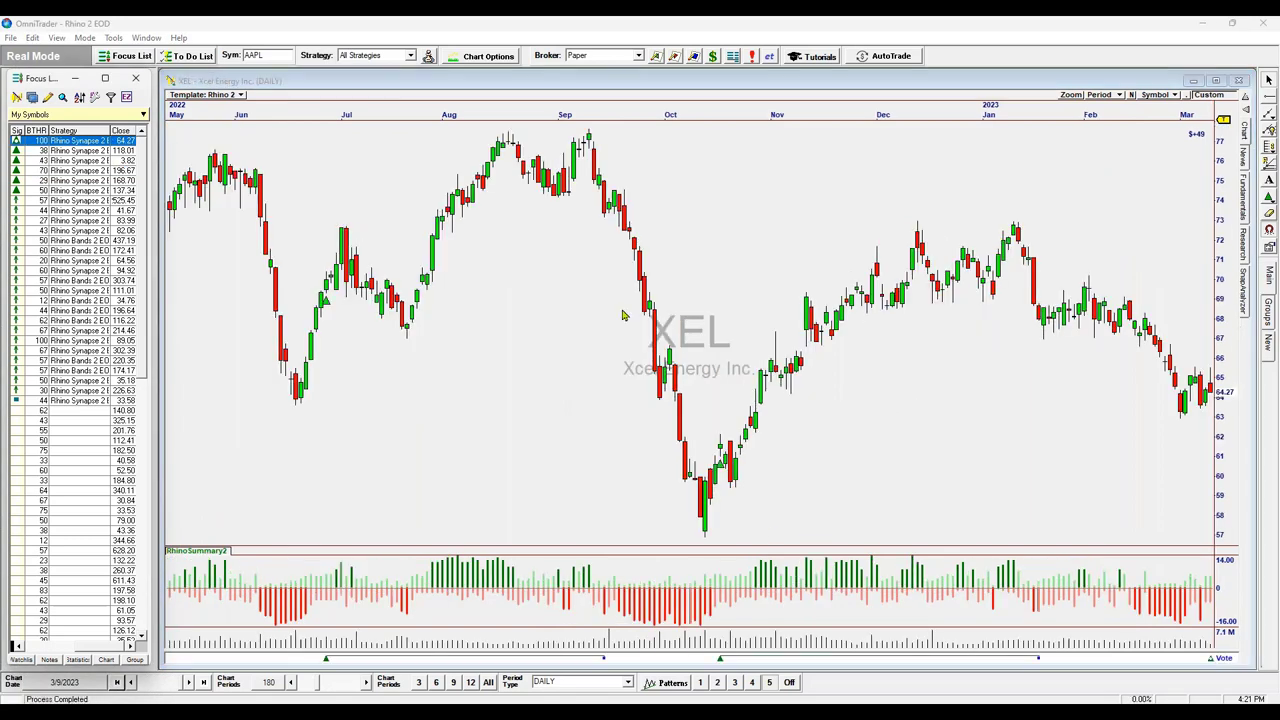
pyautogui.moveTo(538, 288); pyautogui.dragTo(656, 600)
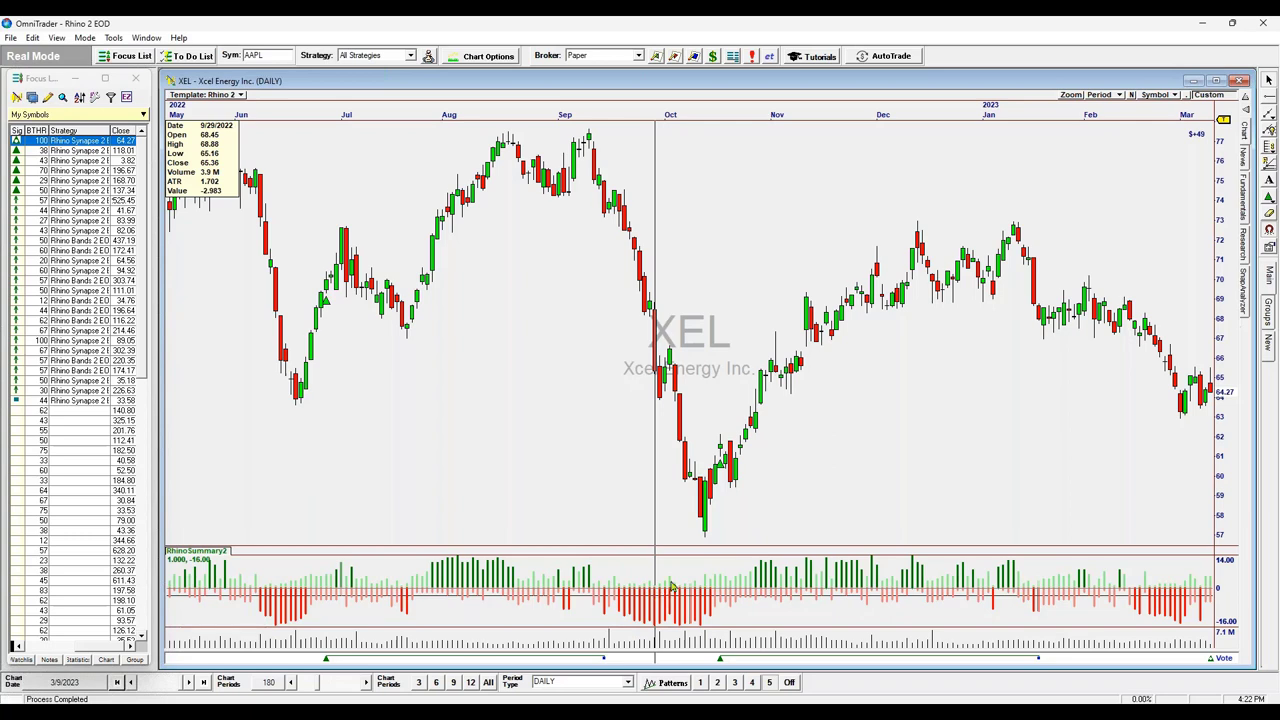
pyautogui.moveTo(672, 588); pyautogui.dragTo(1113, 635)
pyautogui.click(1038, 660)
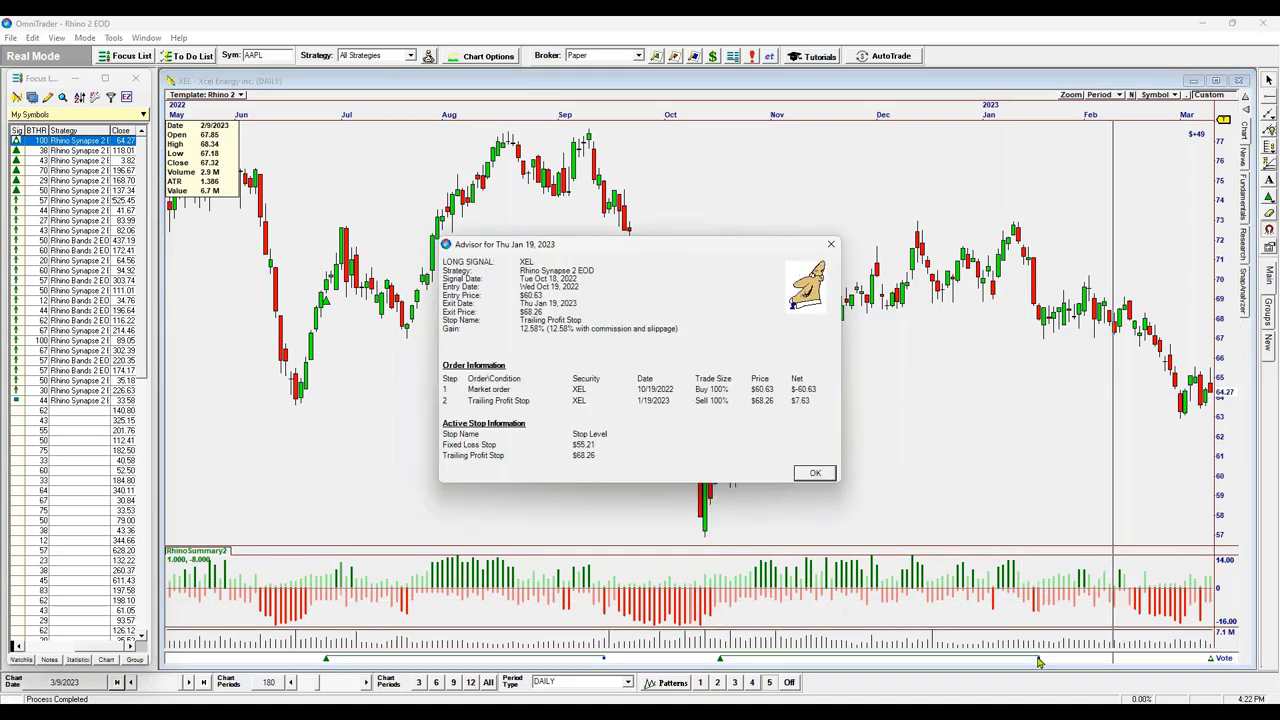
pyautogui.click(815, 473)
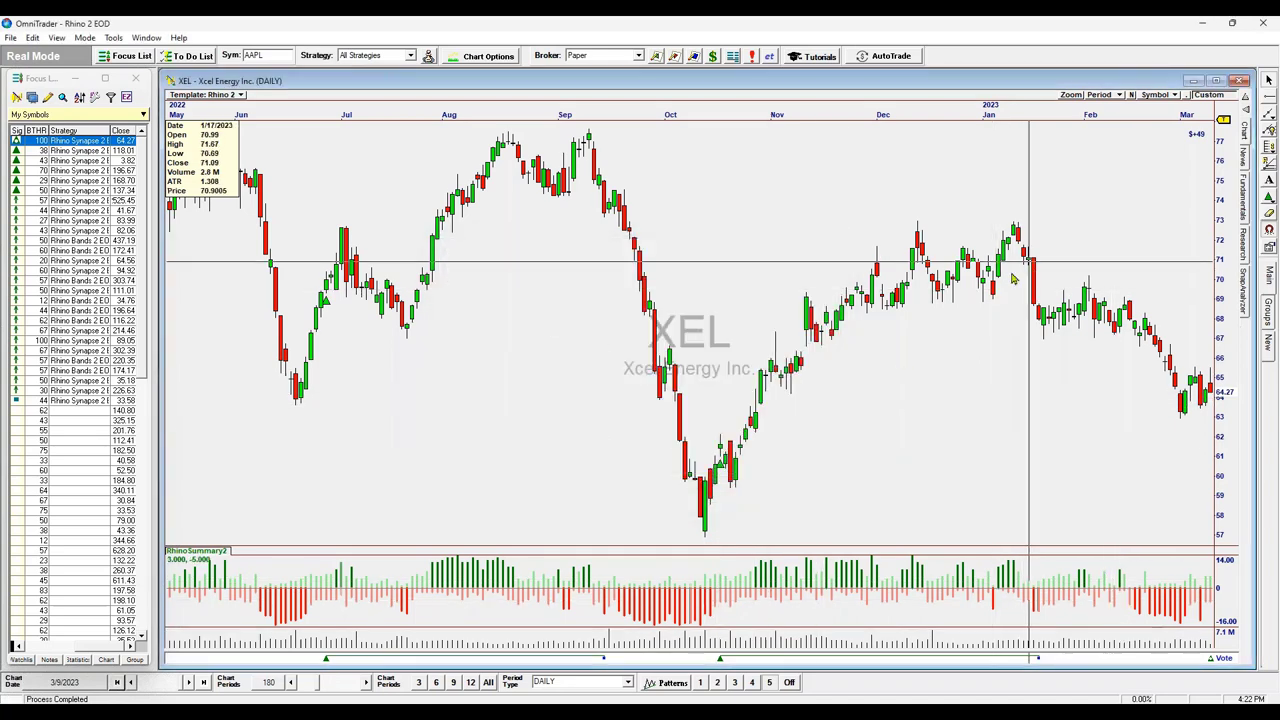
pyautogui.moveTo(935, 465); pyautogui.dragTo(233, 488)
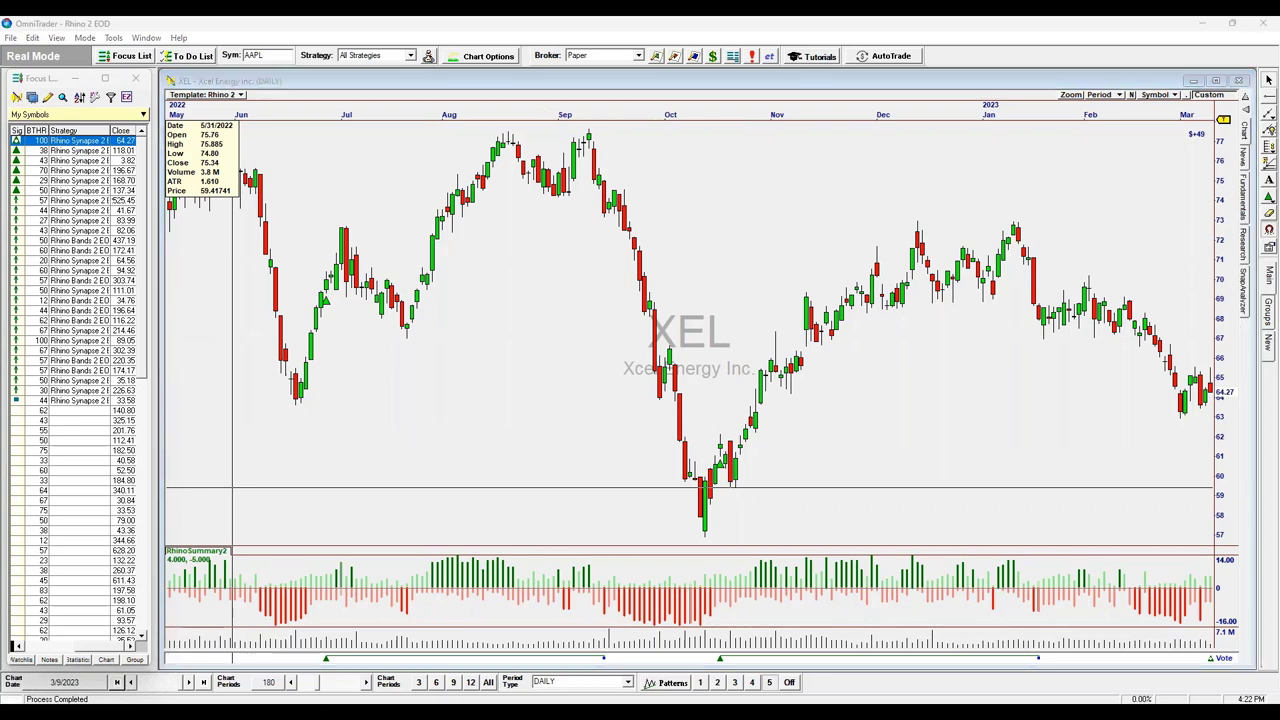
# Chart AMAT from the focus list and examine its signals against the RhinoSummary2 histogram.
pyautogui.click(55, 151)
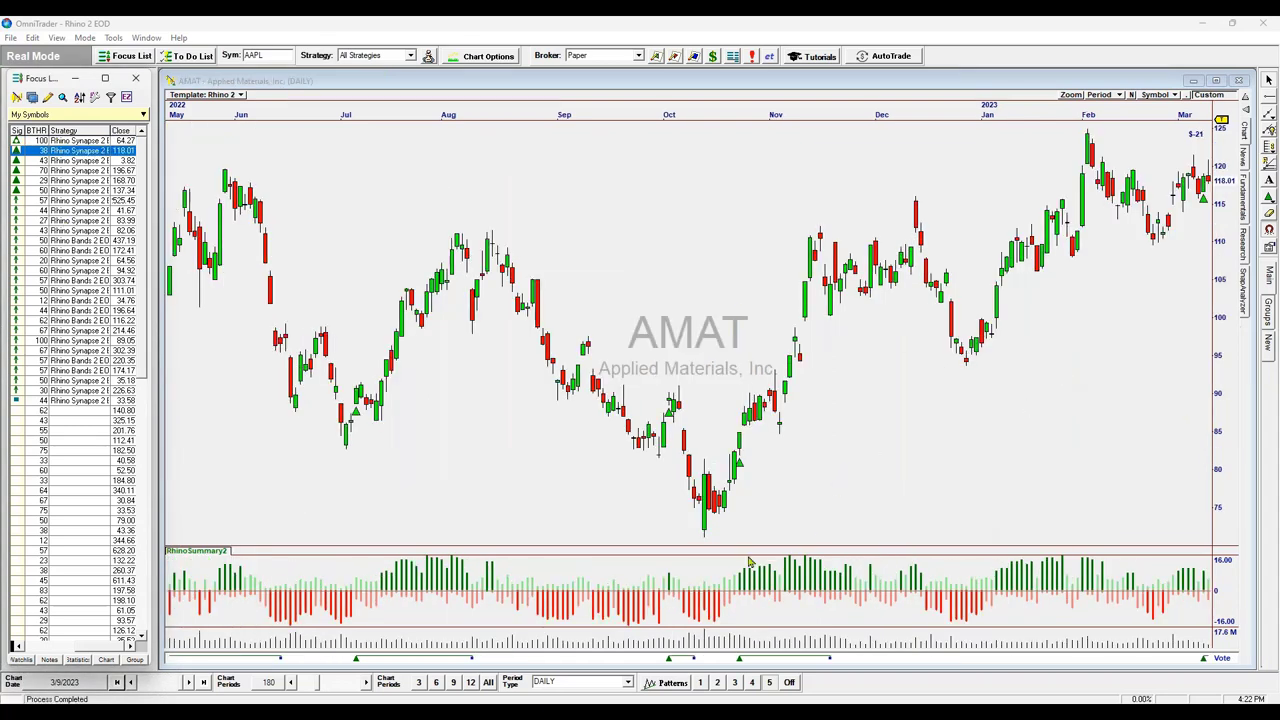
pyautogui.click(475, 322)
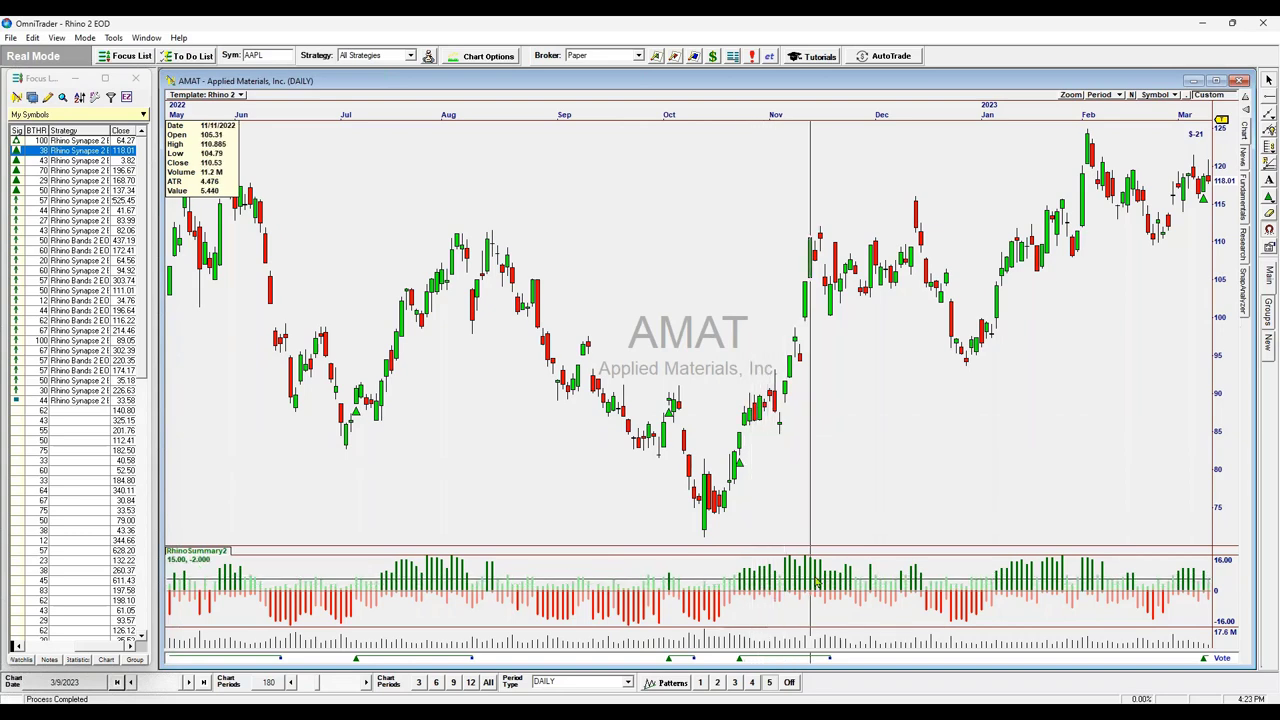
# Load the Rhino RT profile and bring the Mar 09 session open into view on the SPY 2-minute chart.
pyautogui.click(11, 37)
pyautogui.click(47, 209)
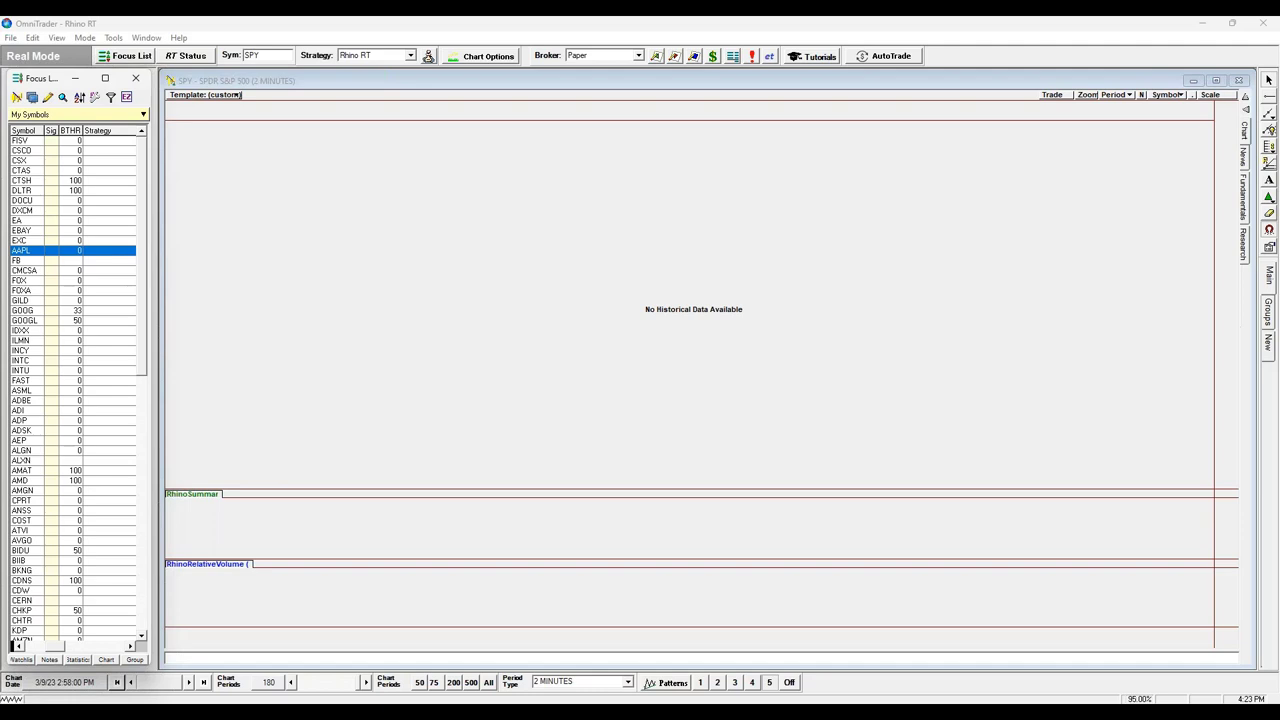
pyautogui.scroll(-10, 75, 385)
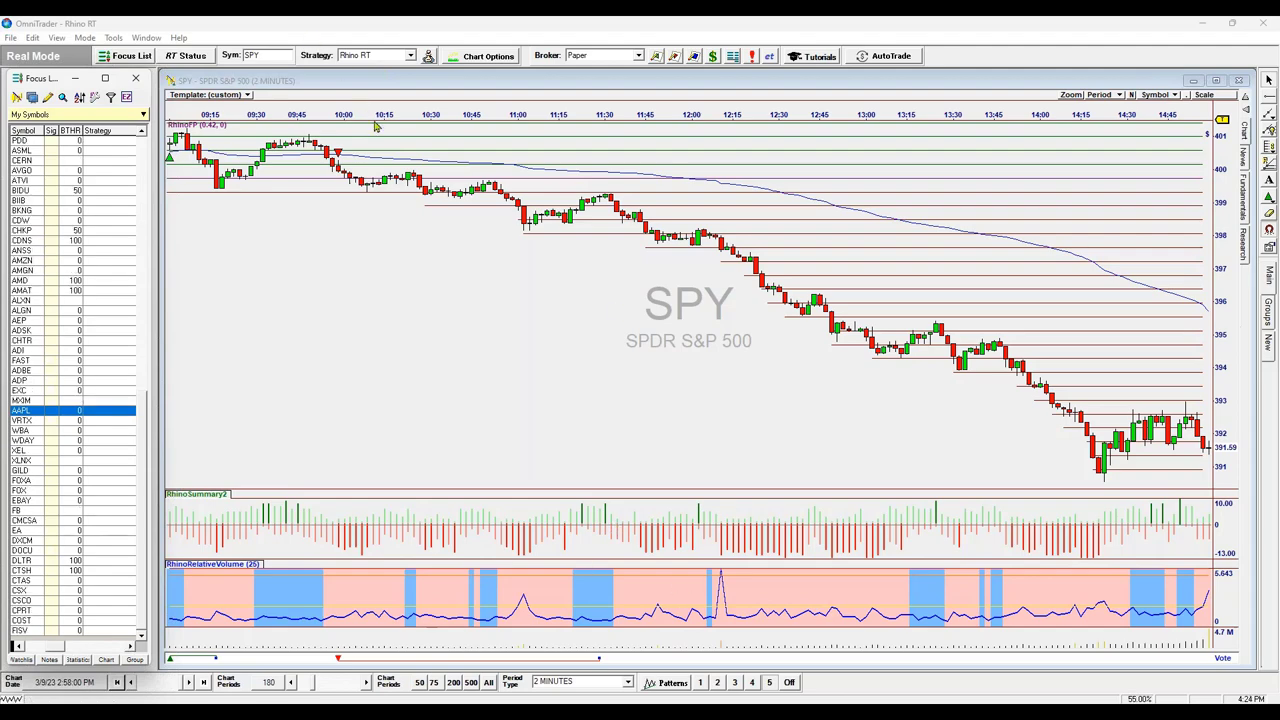
pyautogui.scroll(-2, 607, 126)
pyautogui.moveTo(620, 97); pyautogui.dragTo(450, 117)
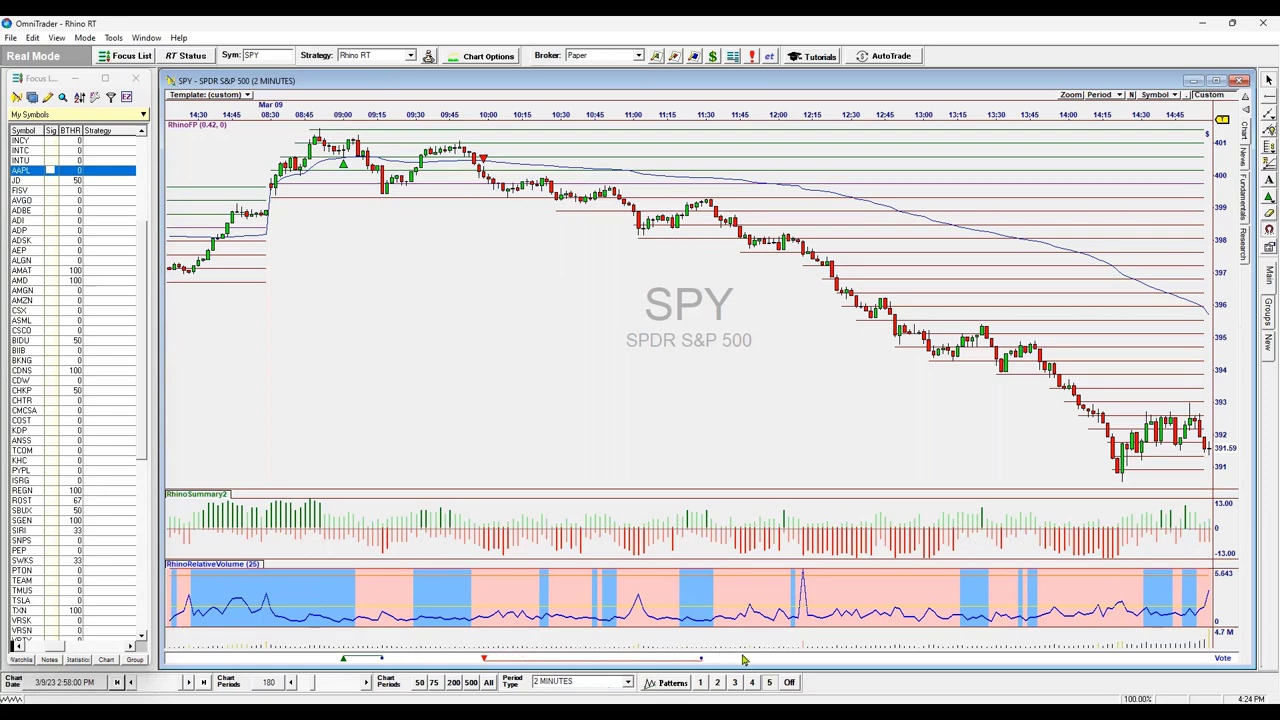
# Examine the Rhino First Print levels and average line on the SPY chart, and check the indicator's settings without changing them.
pyautogui.click(787, 195)
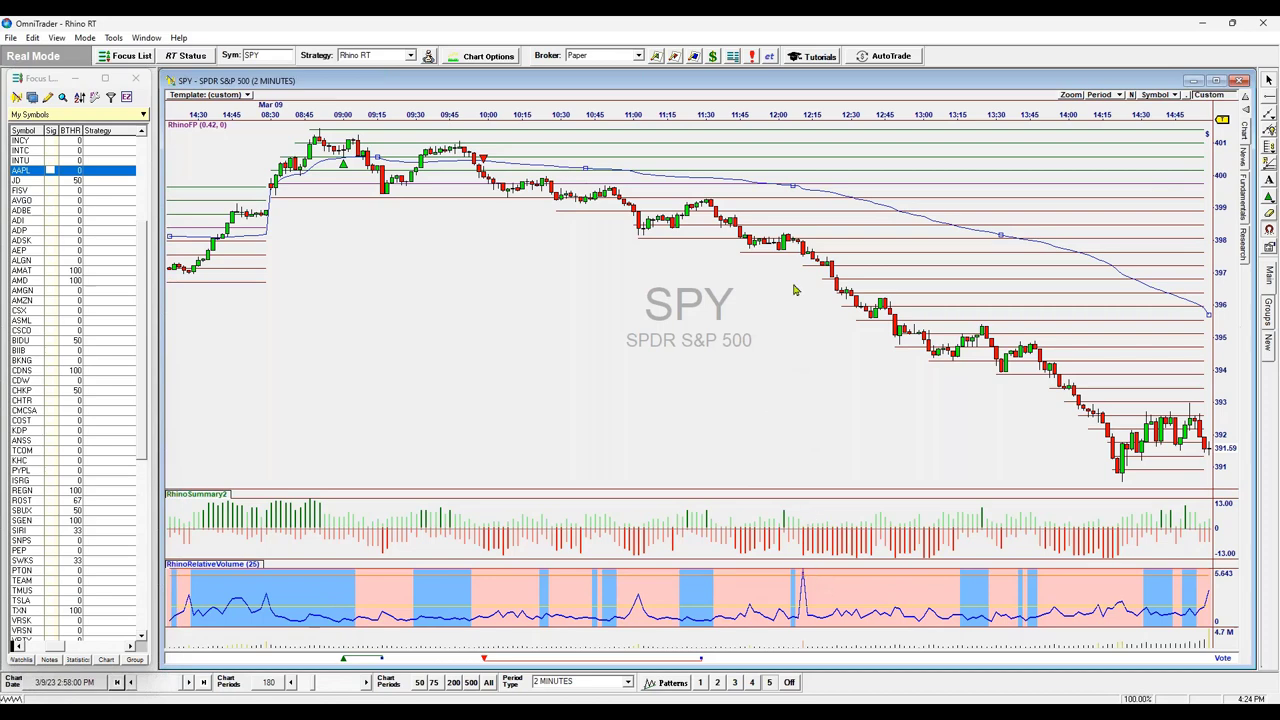
pyautogui.moveTo(788, 303); pyautogui.dragTo(711, 200)
pyautogui.moveTo(863, 193); pyautogui.dragTo(969, 193)
pyautogui.doubleClick(970, 188)
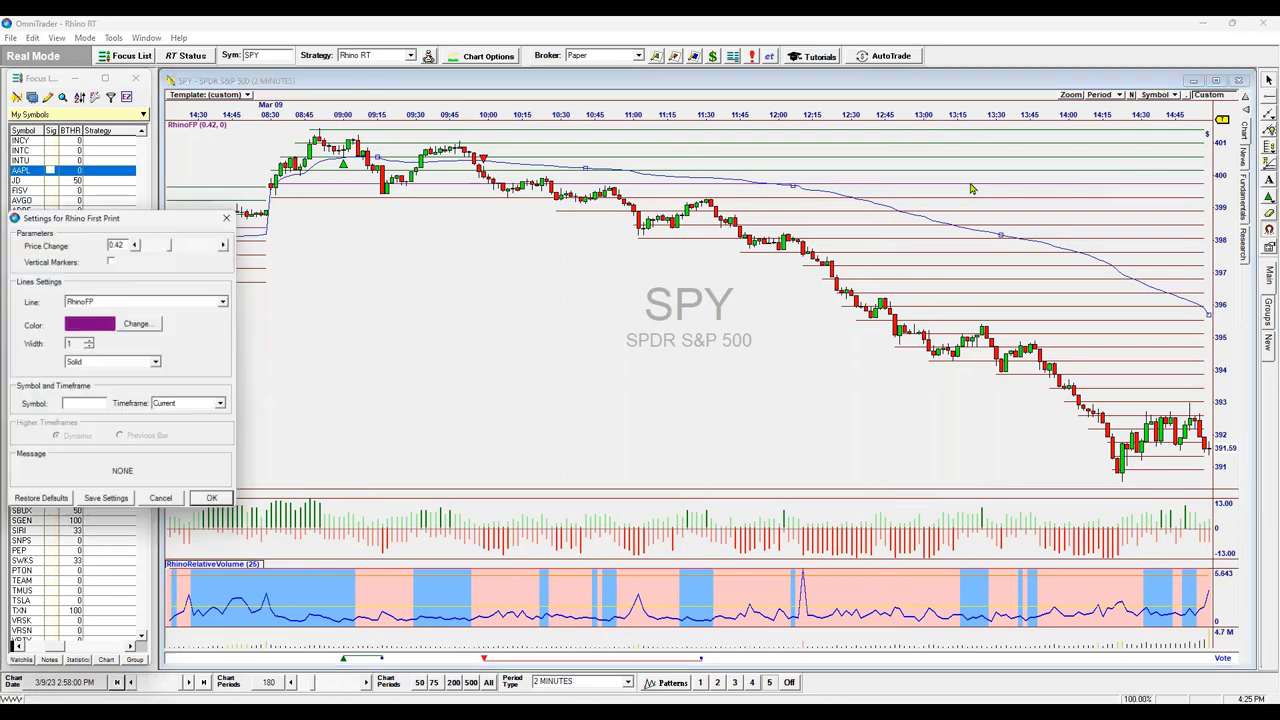
pyautogui.click(166, 505)
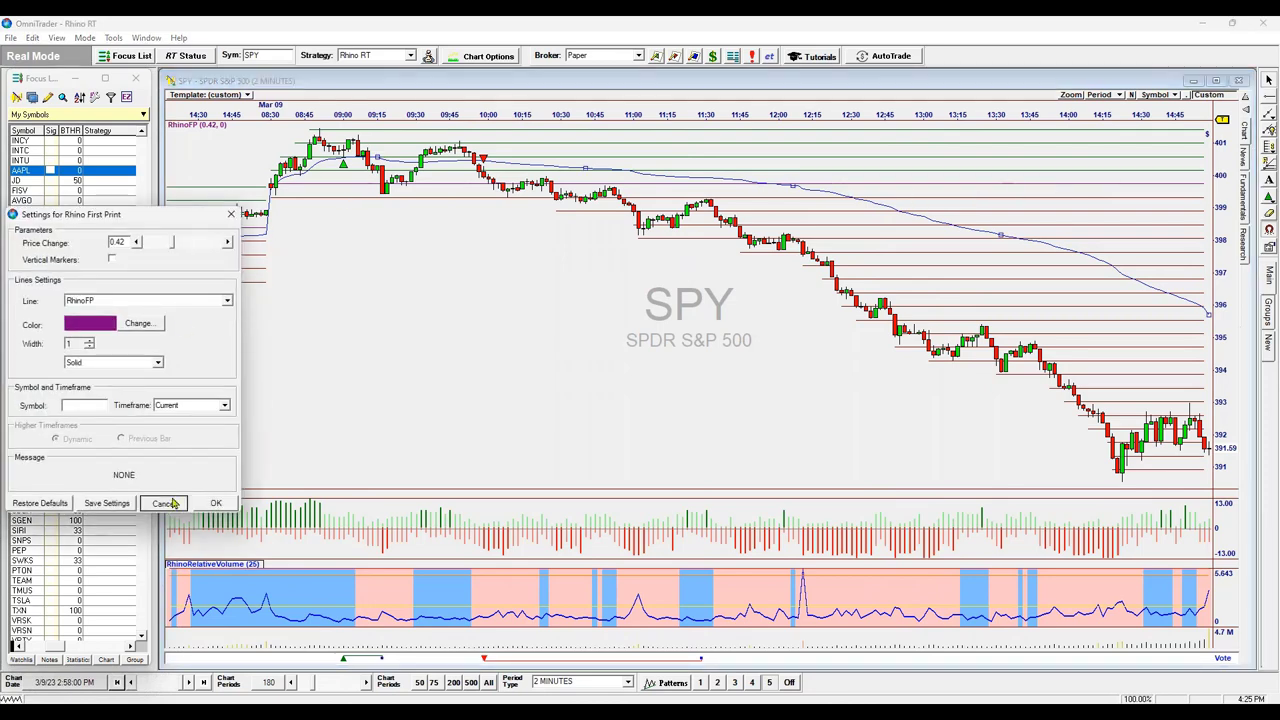
# Try a Price Change of 0.56 for the Rhino First Print indicator and discard the change.
pyautogui.doubleClick(927, 215)
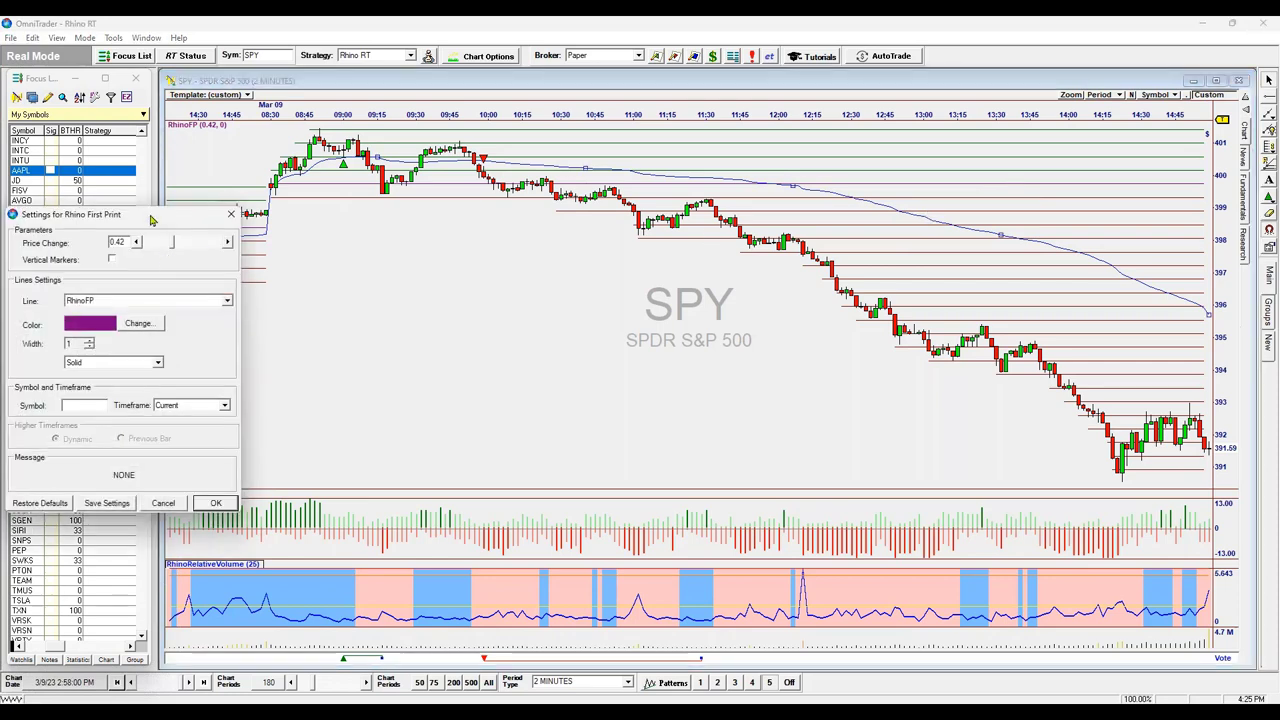
pyautogui.moveTo(143, 214); pyautogui.dragTo(661, 250)
pyautogui.click(709, 214)
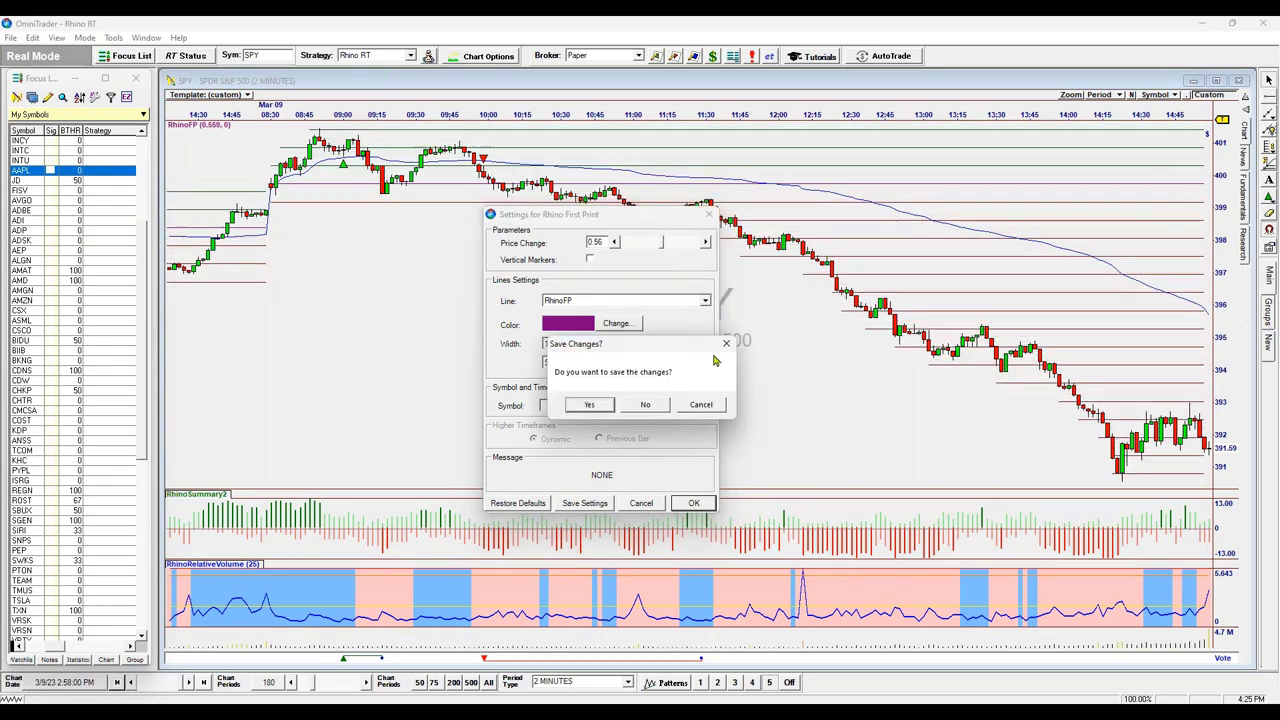
pyautogui.click(632, 410)
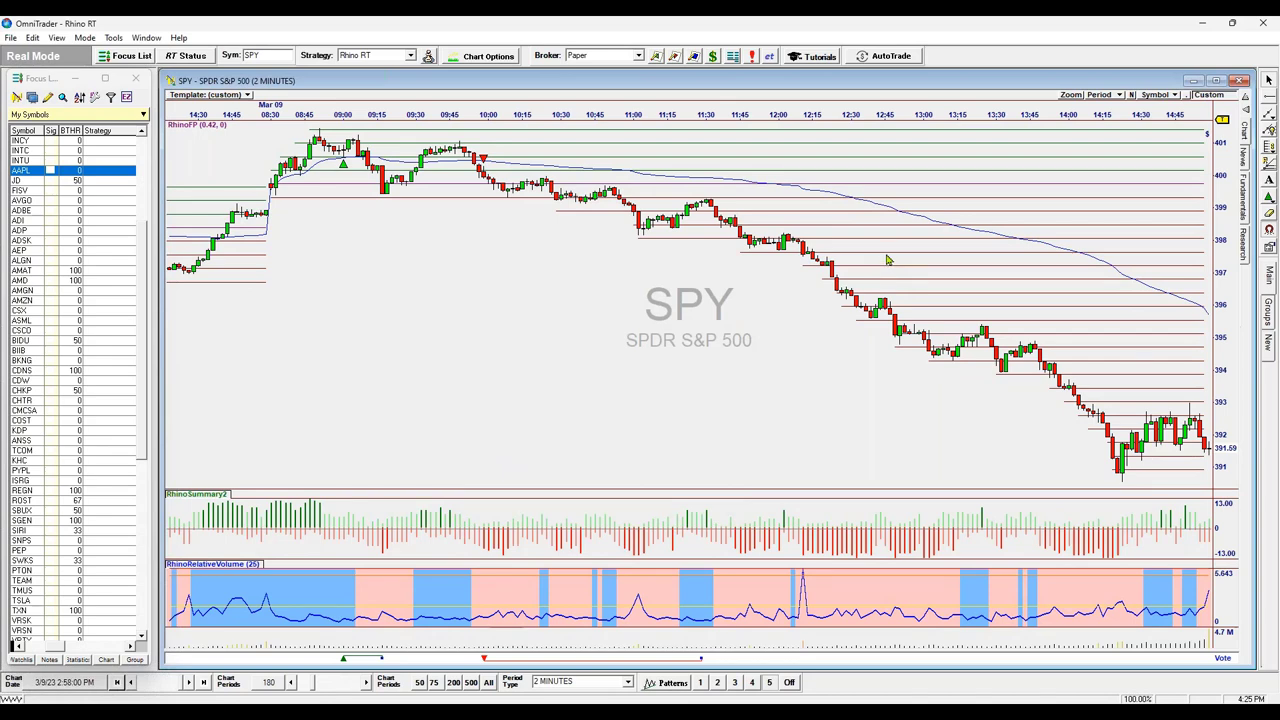
# Replace the Rhino First Print indicator on the SPY chart with Rhino First Print 2, keeping its default settings.
pyautogui.press('Delete')
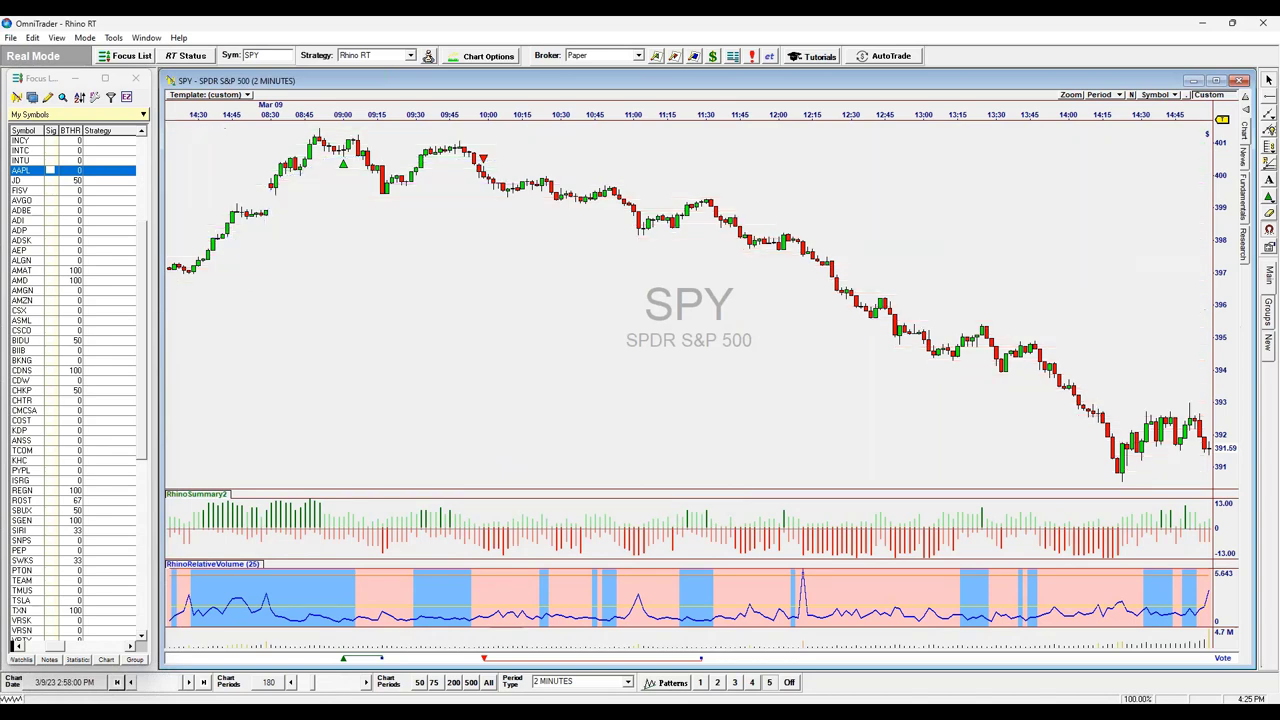
pyautogui.rightClick(883, 257)
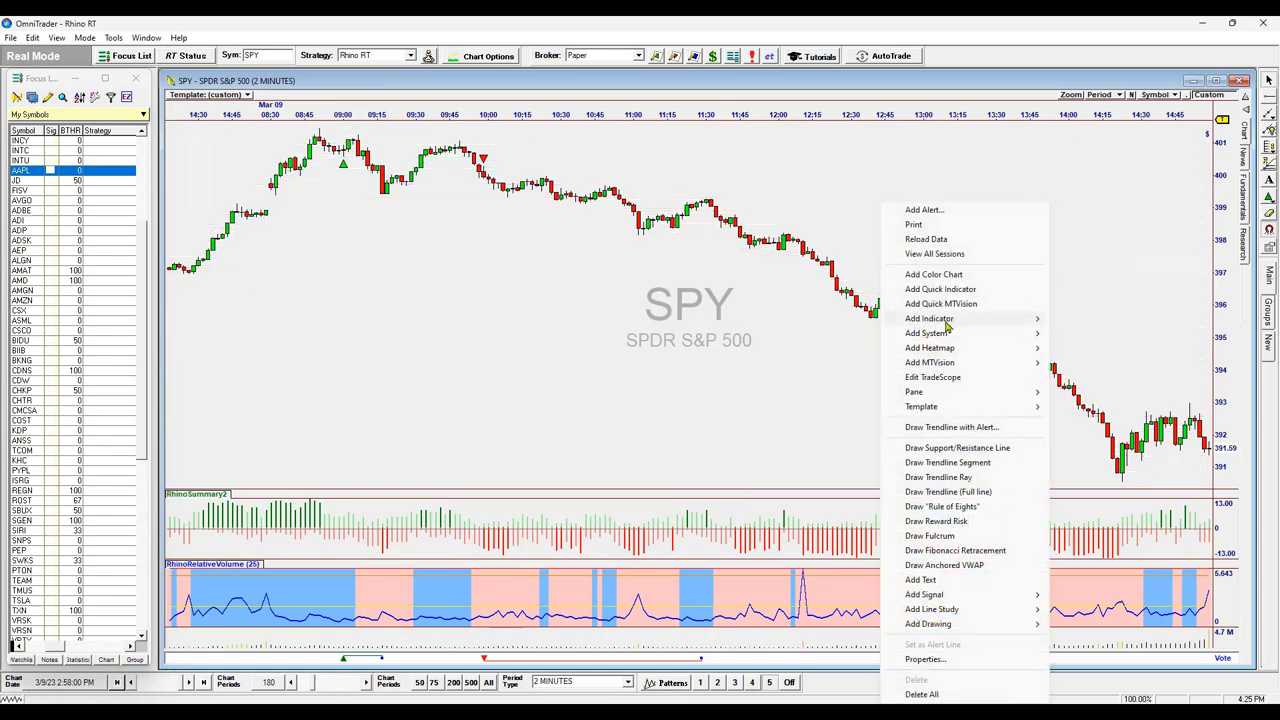
pyautogui.moveTo(947, 322)
pyautogui.moveTo(1110, 614)
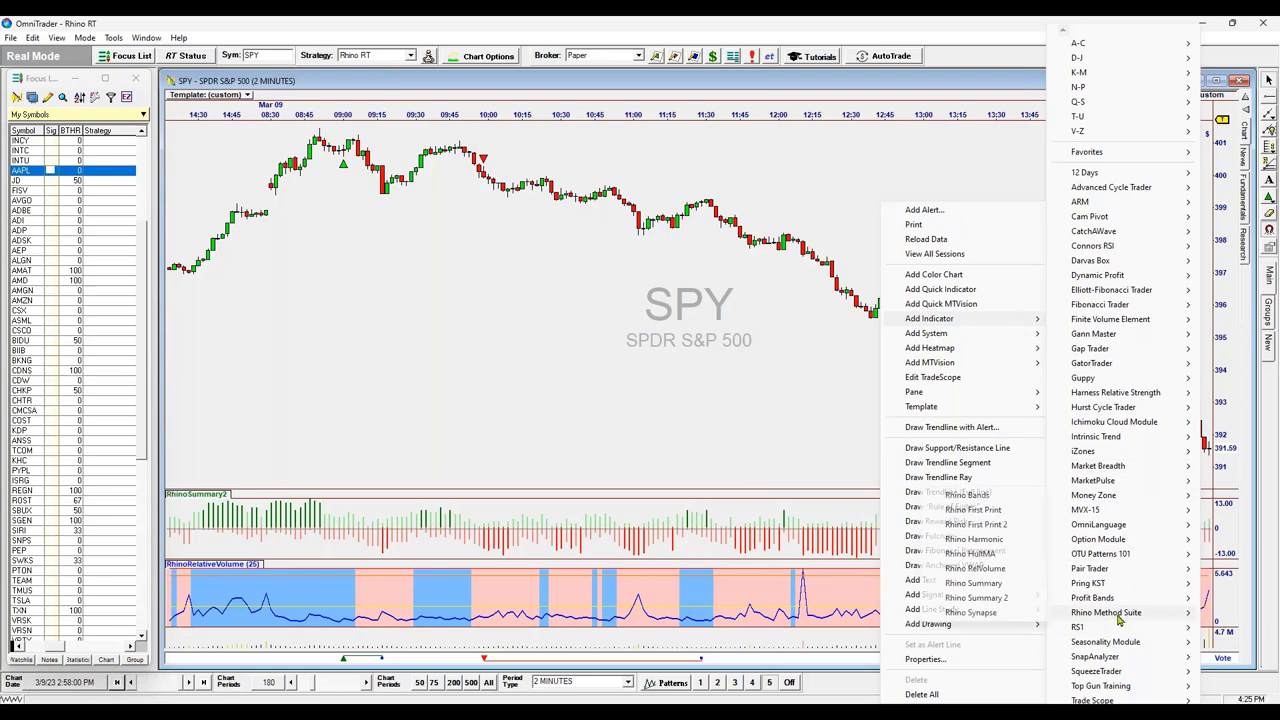
pyautogui.click(968, 525)
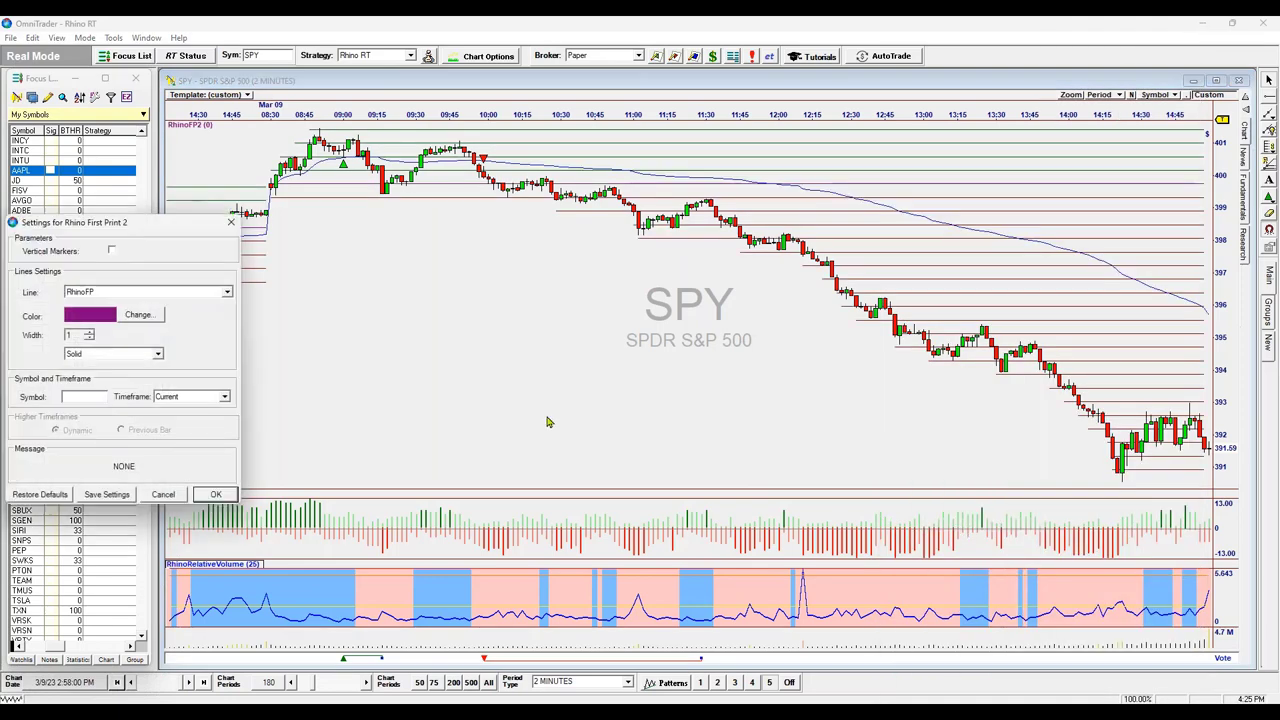
pyautogui.click(218, 496)
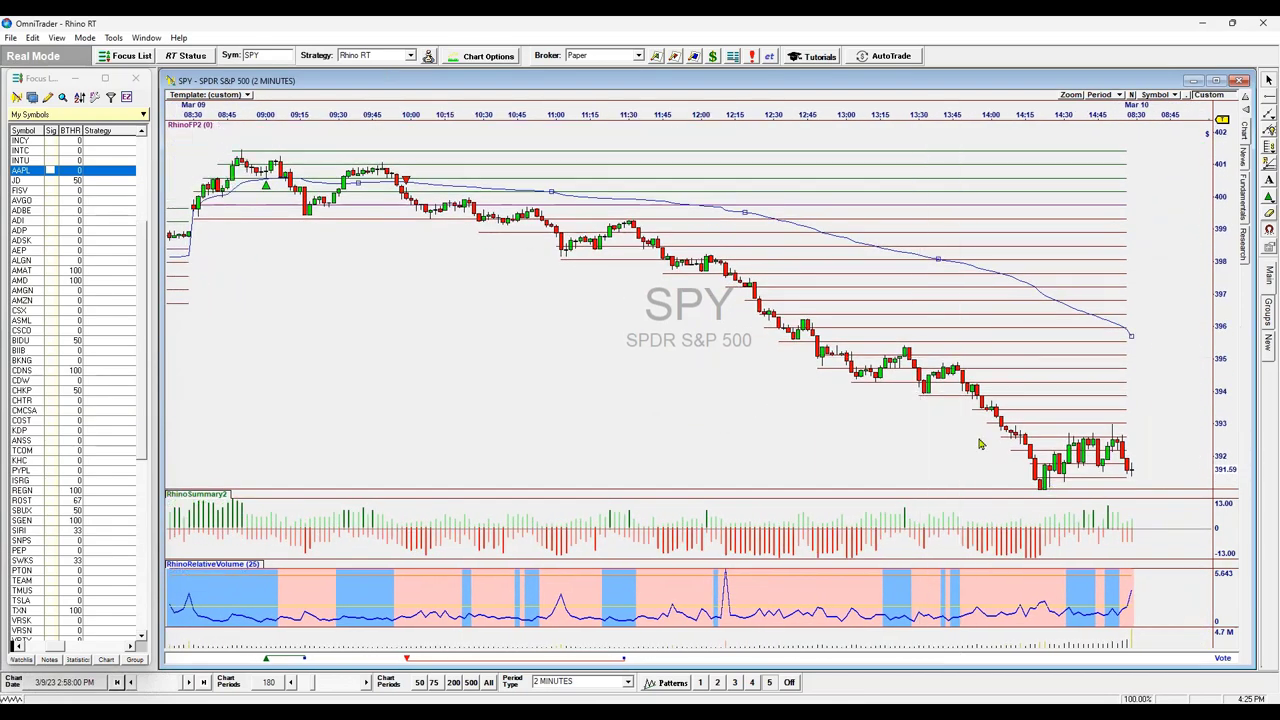
# Examine the Rhino First Print 2 levels on the SPY chart across the Mar 09 session and the preceding session.
pyautogui.moveTo(1232, 434); pyautogui.dragTo(1228, 384)
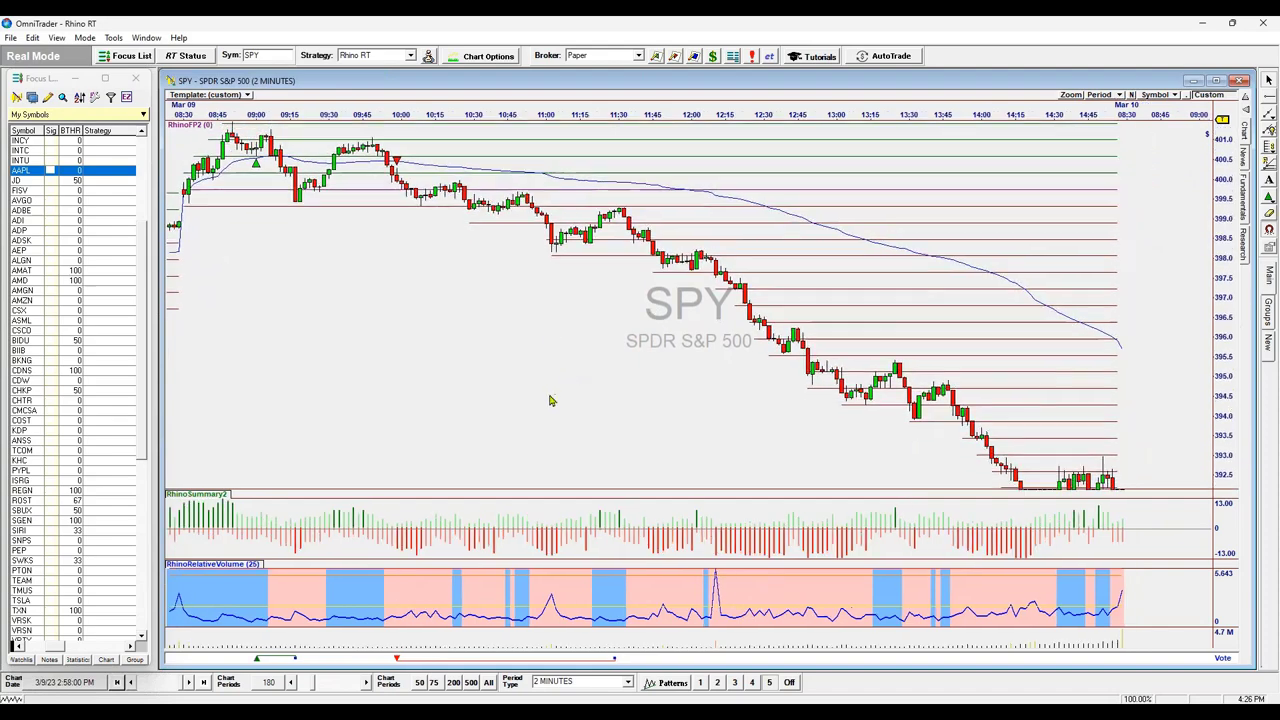
pyautogui.moveTo(691, 426); pyautogui.dragTo(658, 402)
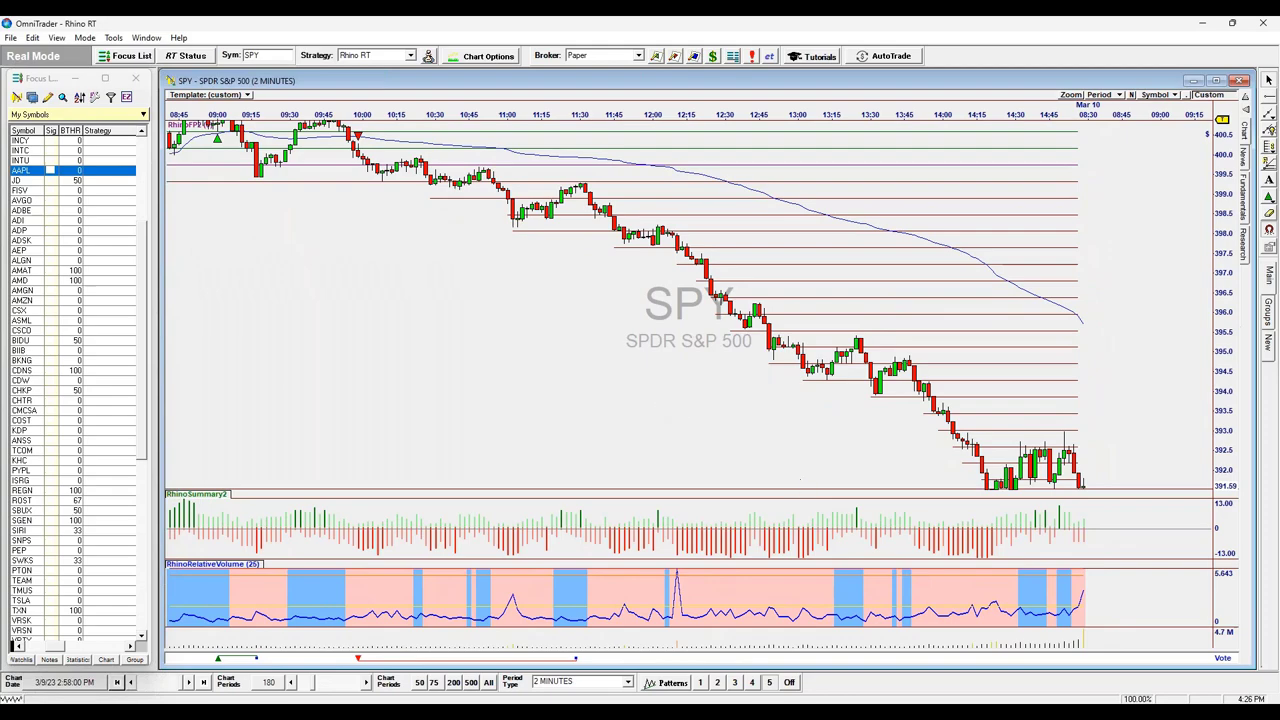
pyautogui.moveTo(766, 443); pyautogui.dragTo(828, 438)
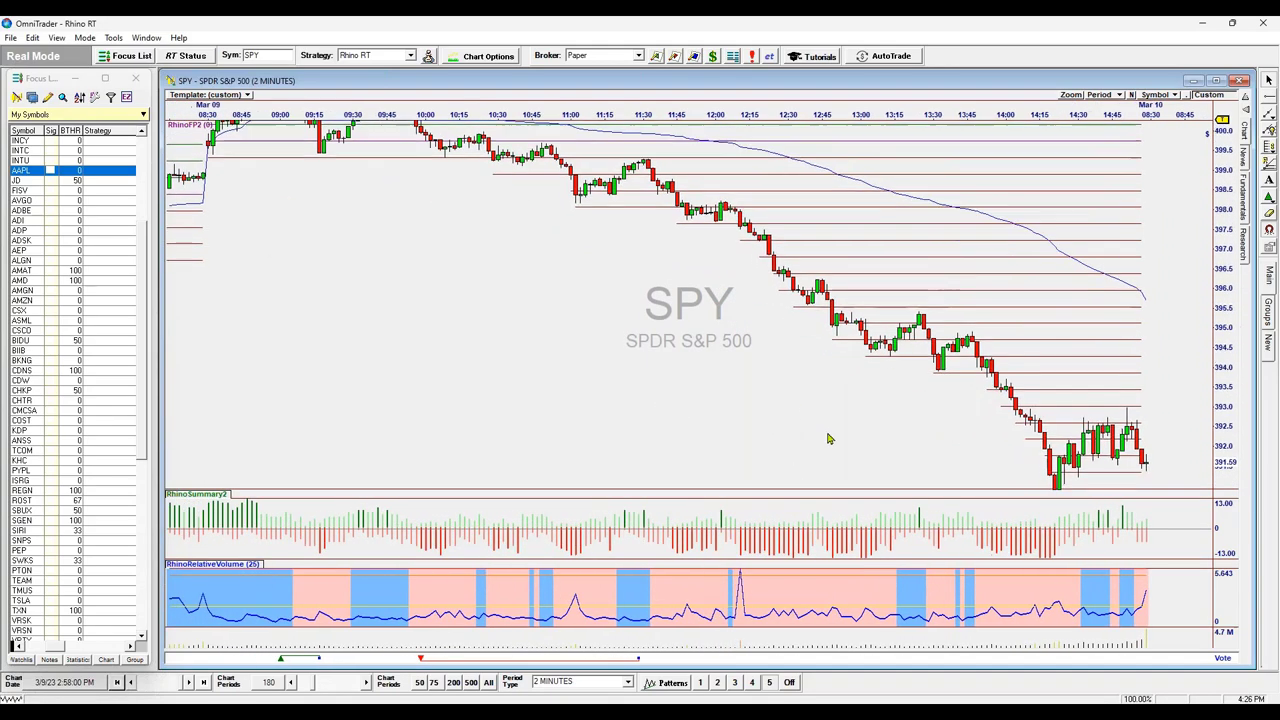
pyautogui.scroll(-3, 643, 315)
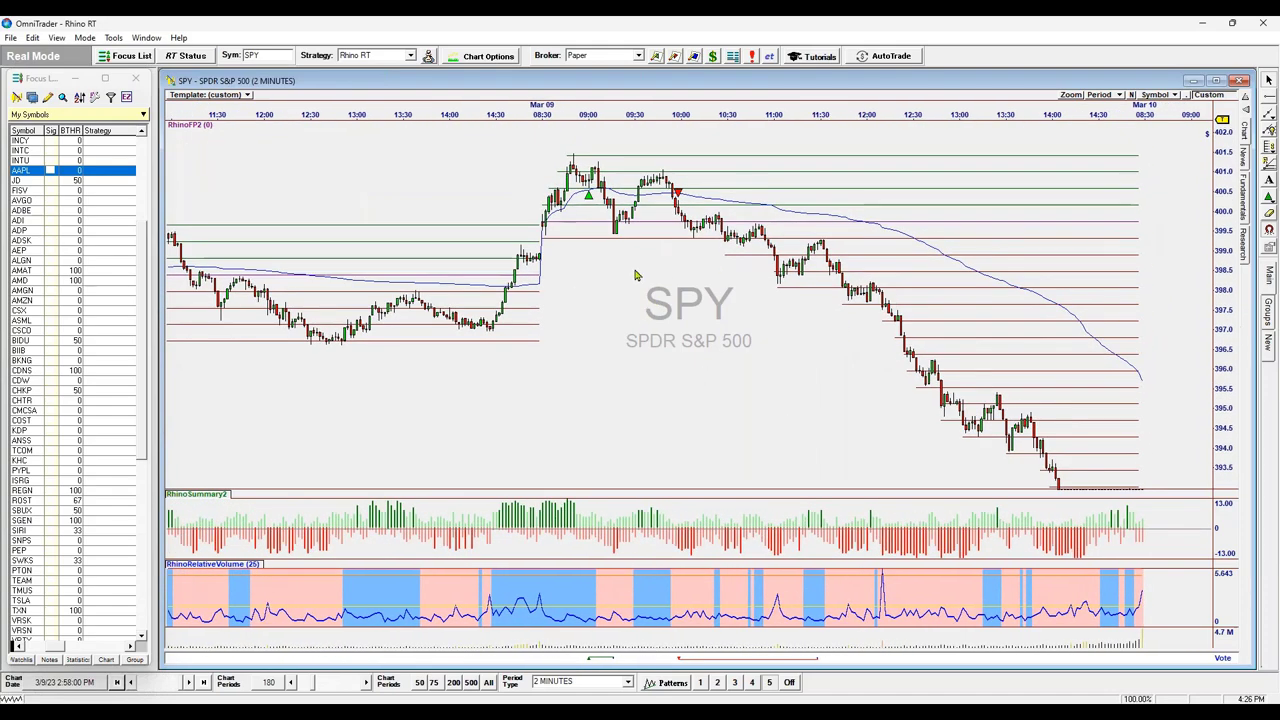
pyautogui.moveTo(806, 358); pyautogui.dragTo(735, 345)
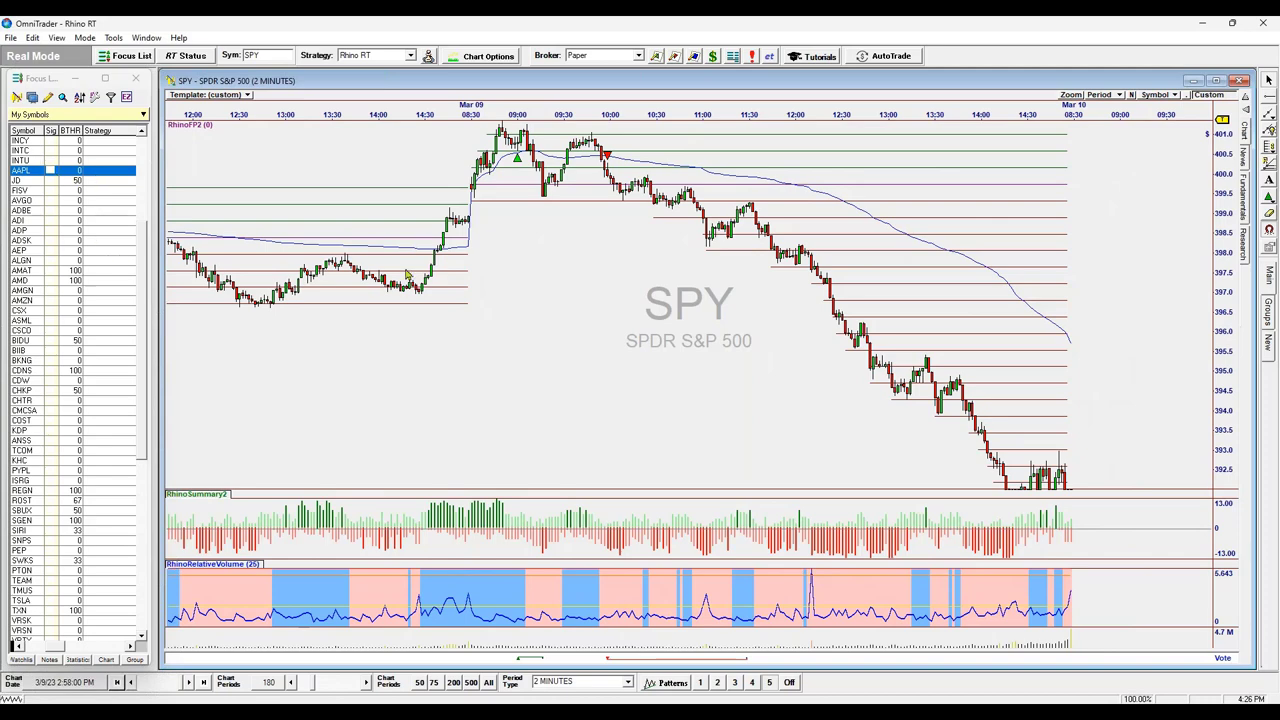
pyautogui.moveTo(516, 292); pyautogui.dragTo(457, 215)
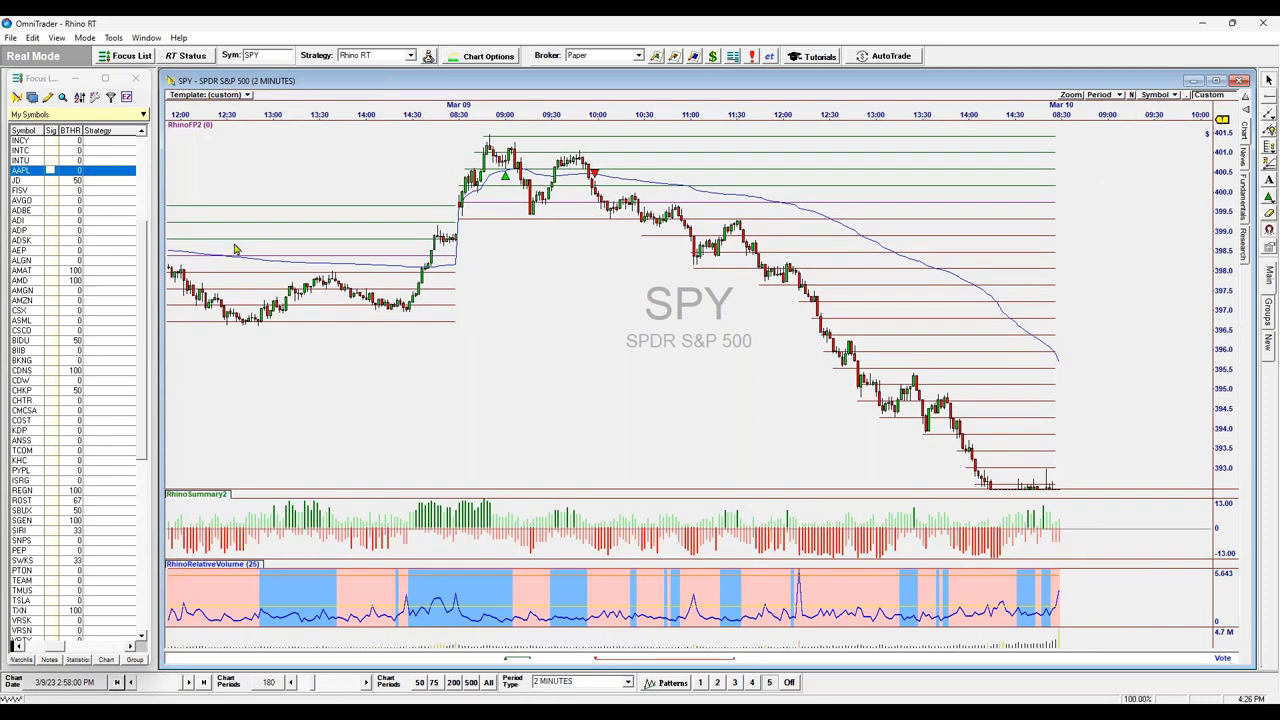
# Chart INCY from the focus list and examine its Rhino First Print 2 levels across the Mar 08 and Mar 09 sessions.
pyautogui.click(30, 141)
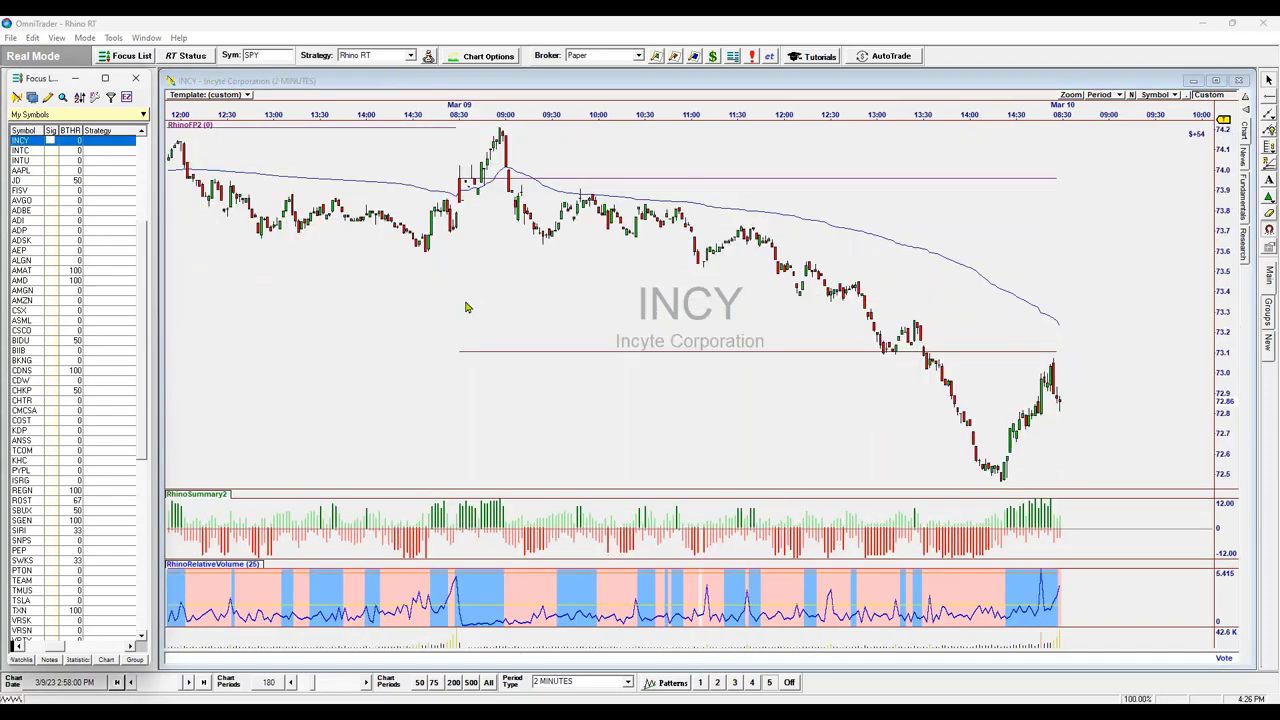
pyautogui.click(520, 154)
pyautogui.moveTo(397, 103); pyautogui.dragTo(992, 134)
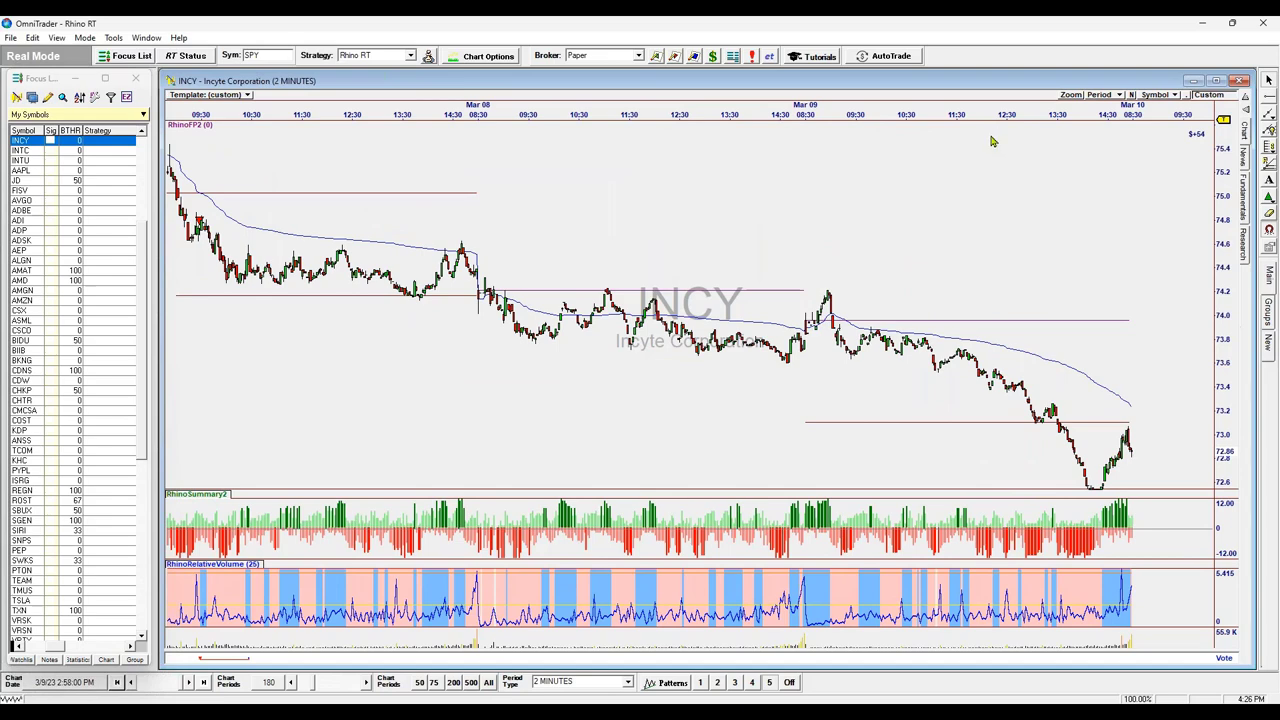
pyautogui.moveTo(1015, 214); pyautogui.dragTo(923, 206)
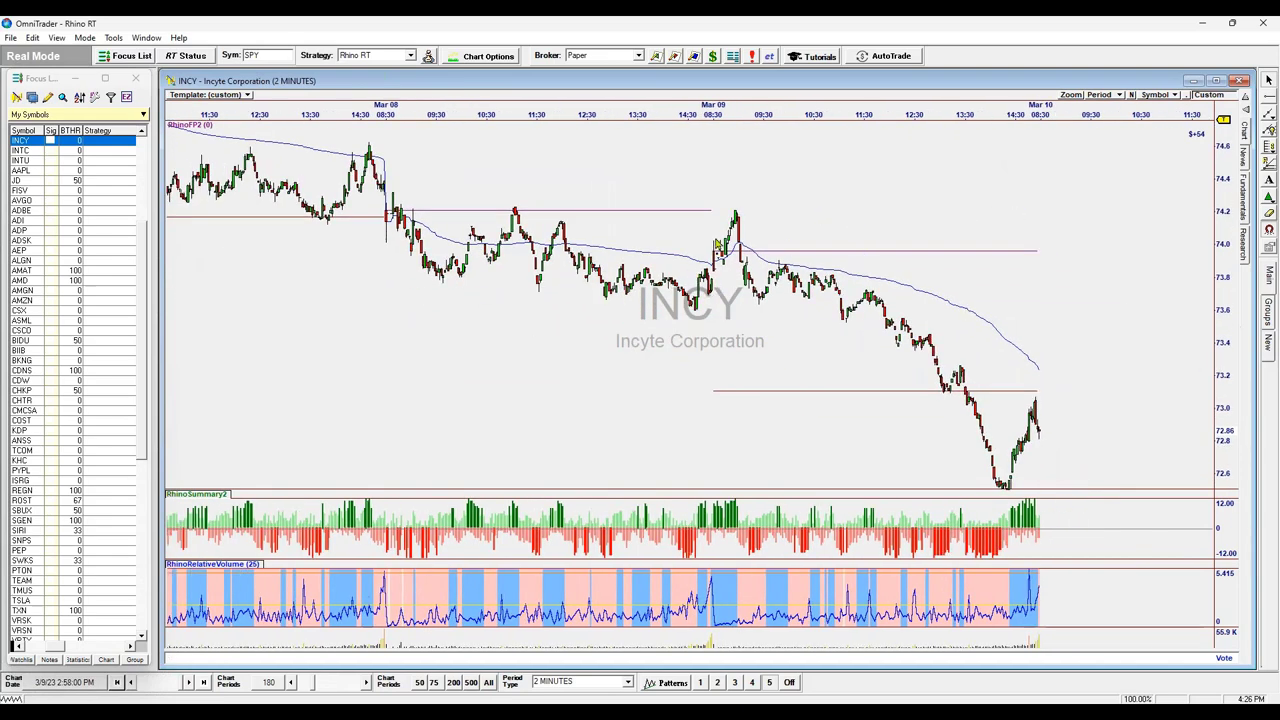
# Show all trading sessions on the INCY chart and select its blue average line.
pyautogui.rightClick(707, 182)
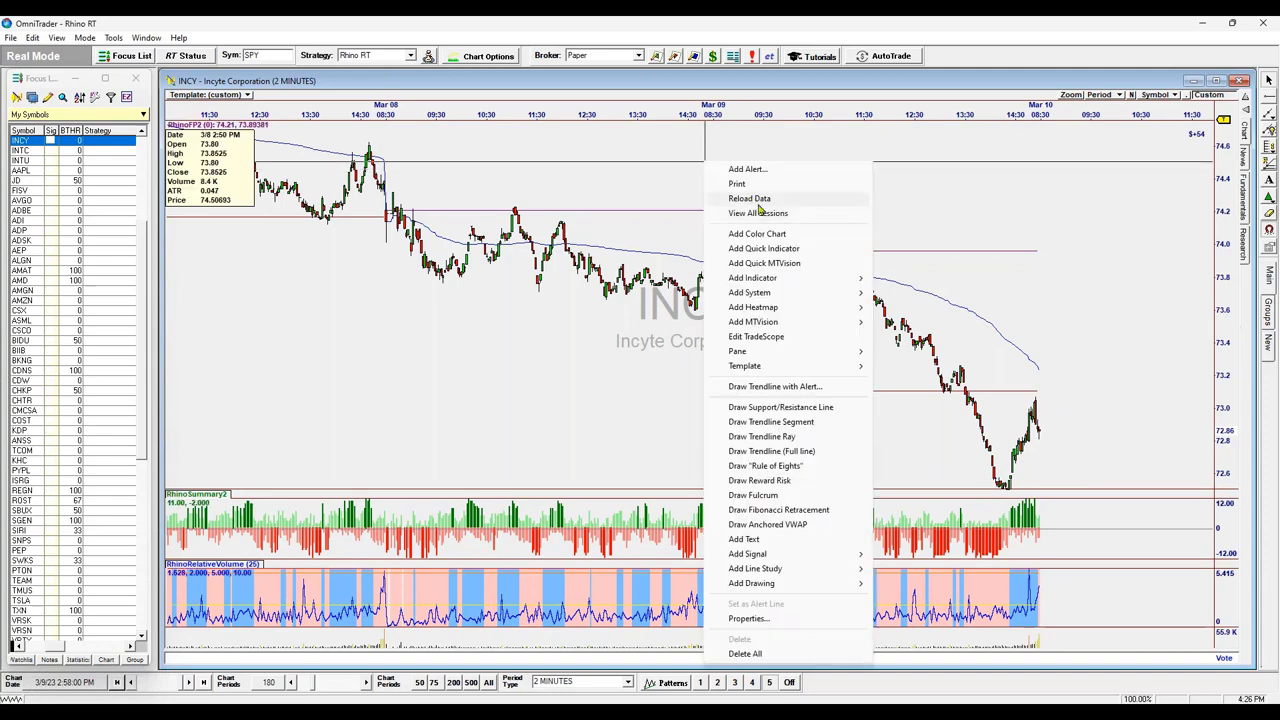
pyautogui.click(758, 213)
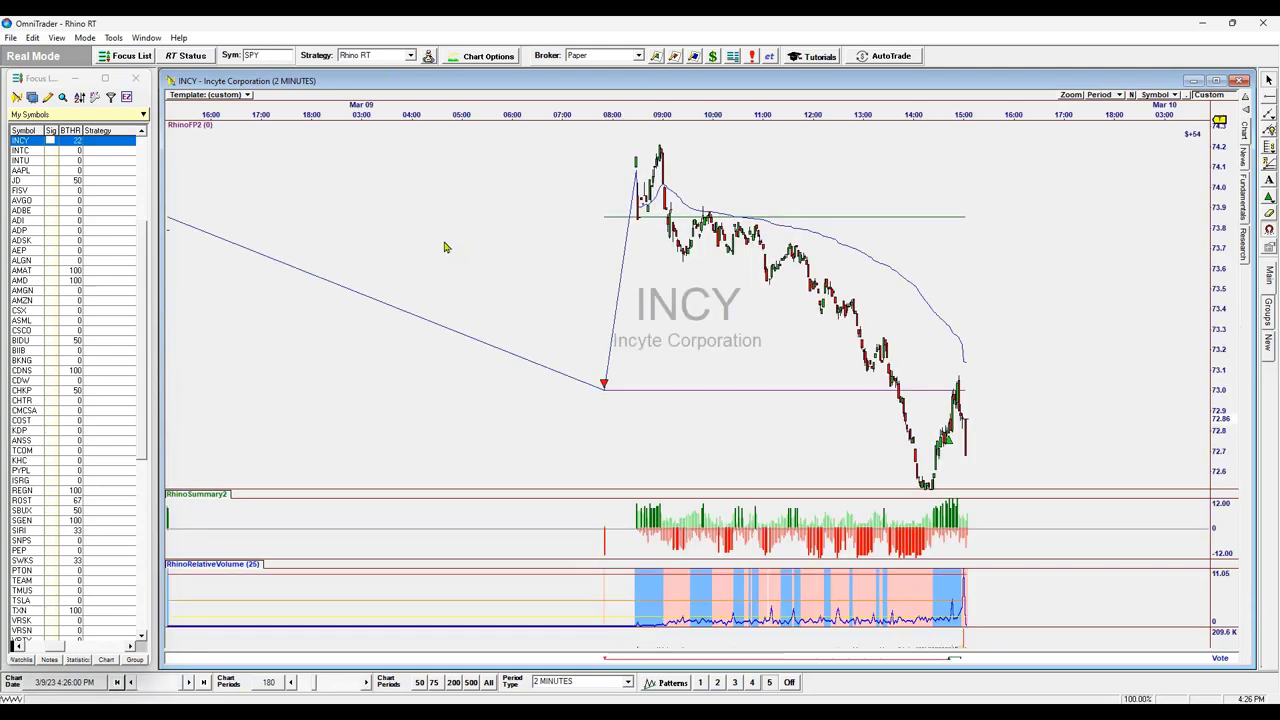
pyautogui.moveTo(327, 116); pyautogui.dragTo(440, 108)
pyautogui.click(605, 340)
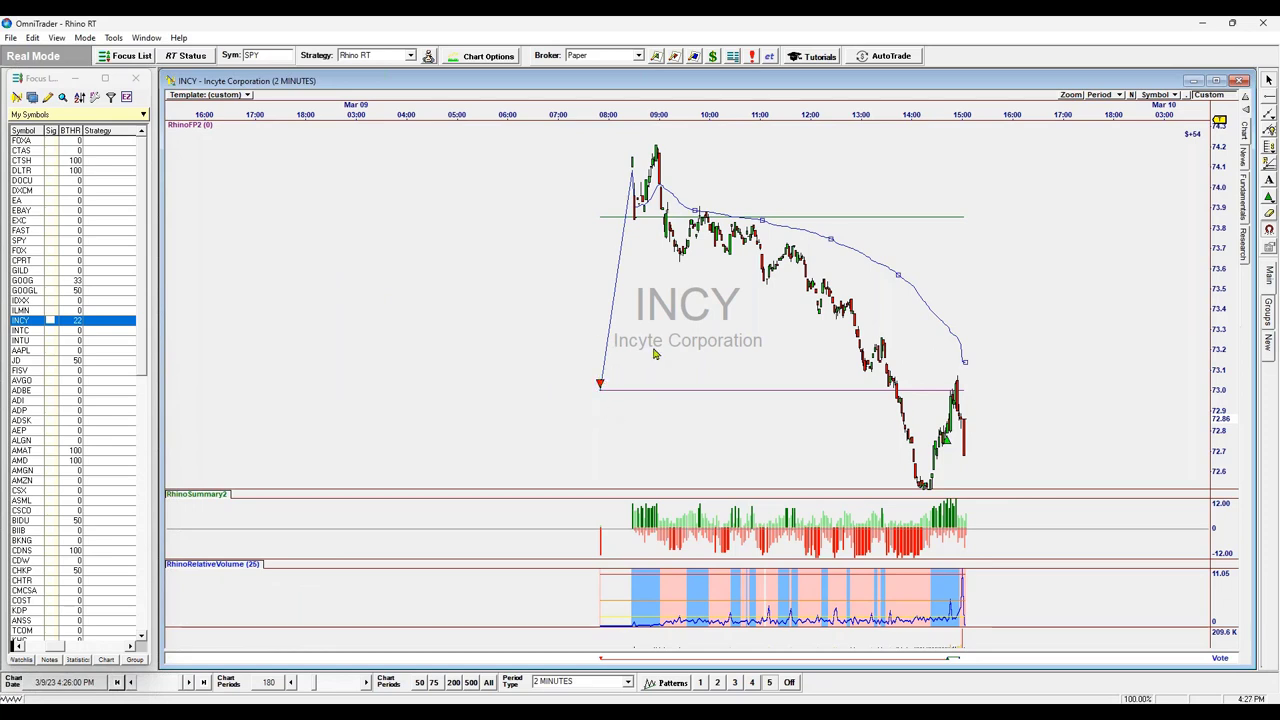
# Deselect the blue average line on the INCY chart and compress the price scale to examine the Mar 09 levels.
pyautogui.click(730, 183)
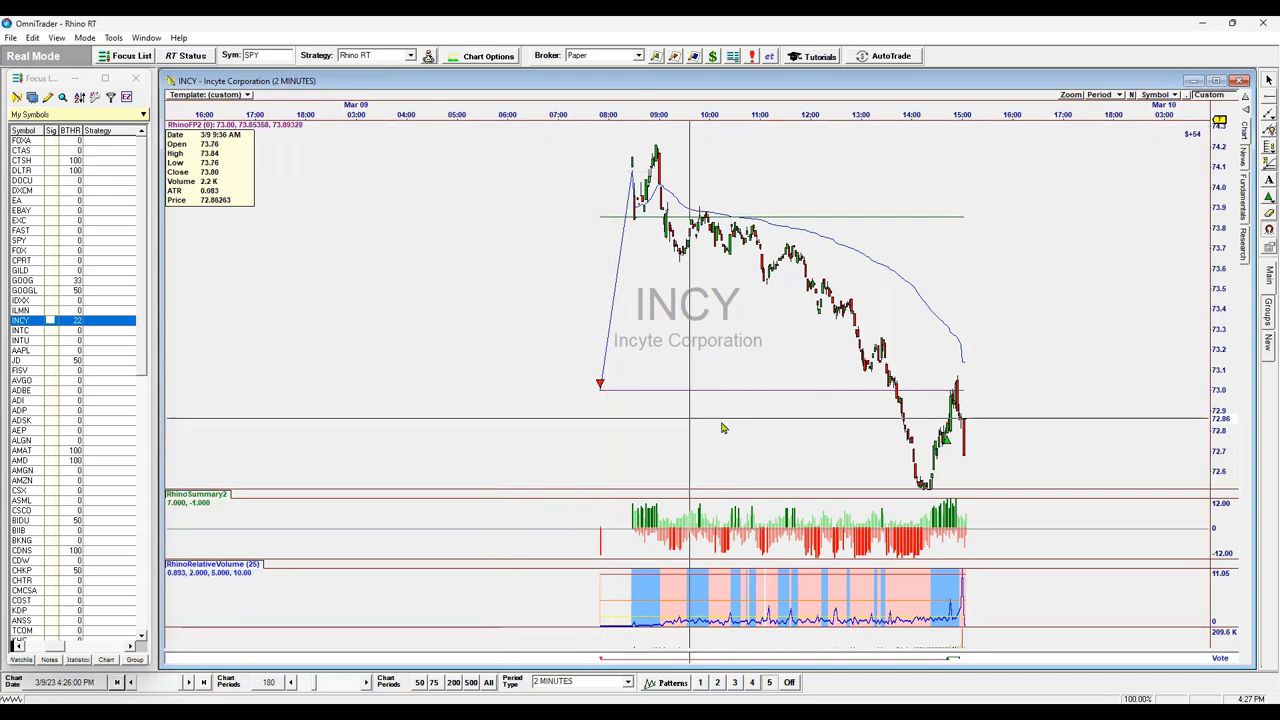
pyautogui.moveTo(1205, 412)
pyautogui.mouseDown()
pyautogui.moveTo(1204, 437)
pyautogui.moveTo(1204, 422)
pyautogui.mouseUp()
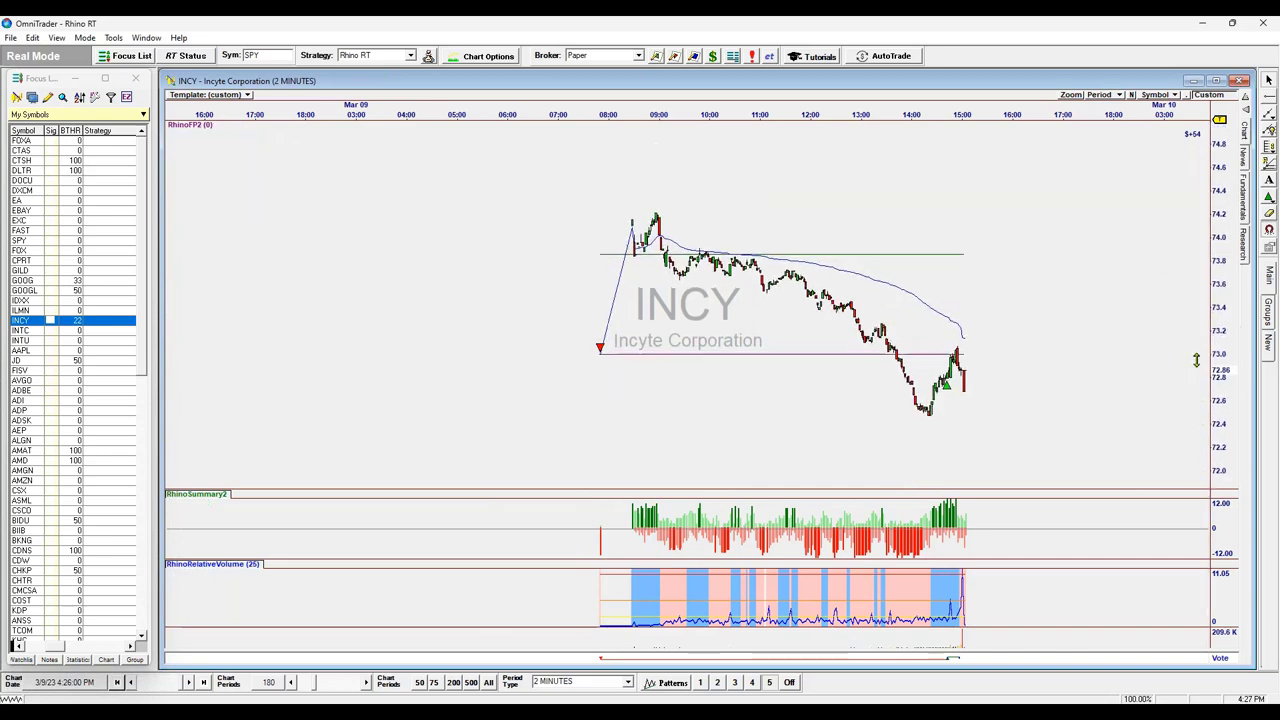
pyautogui.click(629, 688)
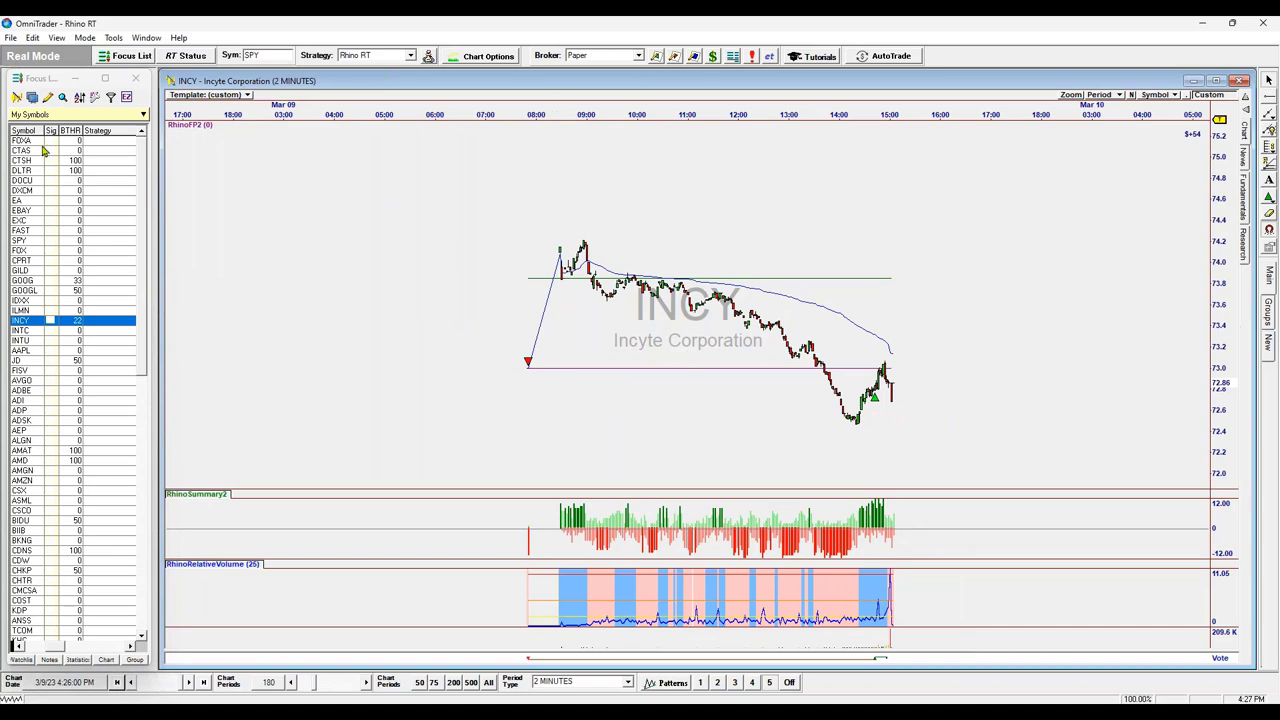
# Chart the symbol AAPL with its Mar 08 and Mar 09 sessions in view.
pyautogui.click(268, 55)
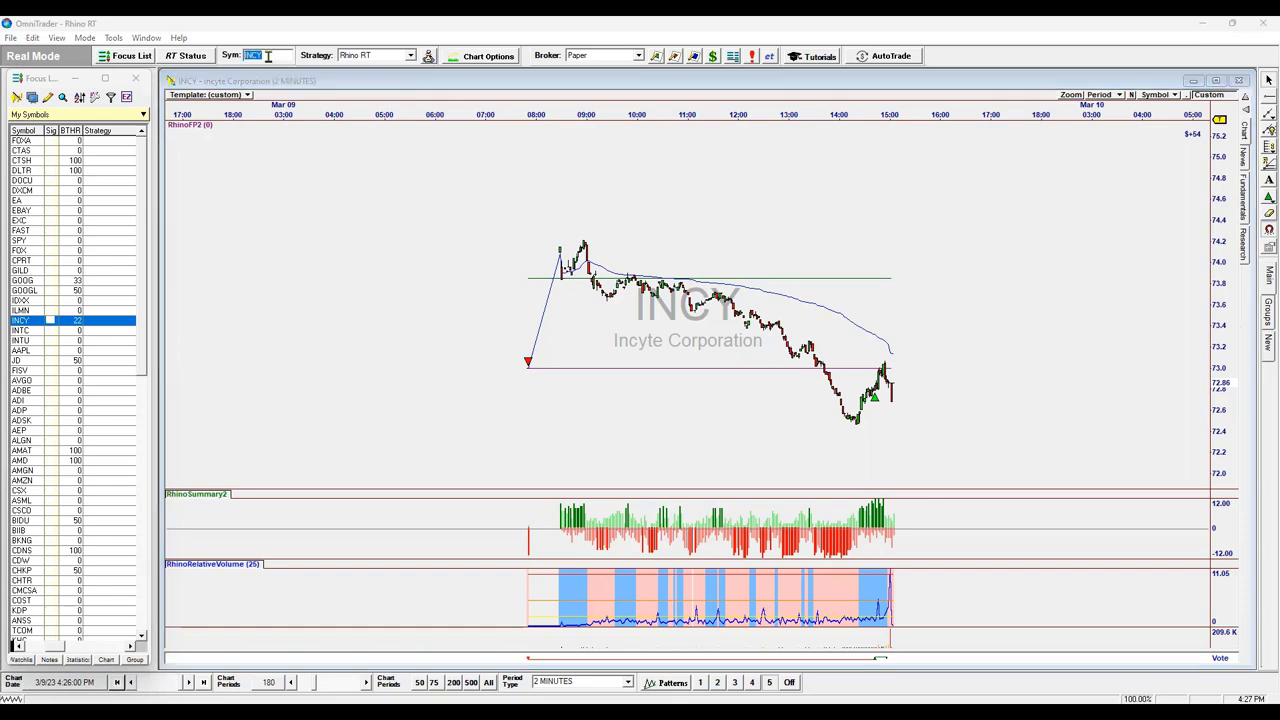
pyautogui.write('aapl')
pyautogui.press('Return')
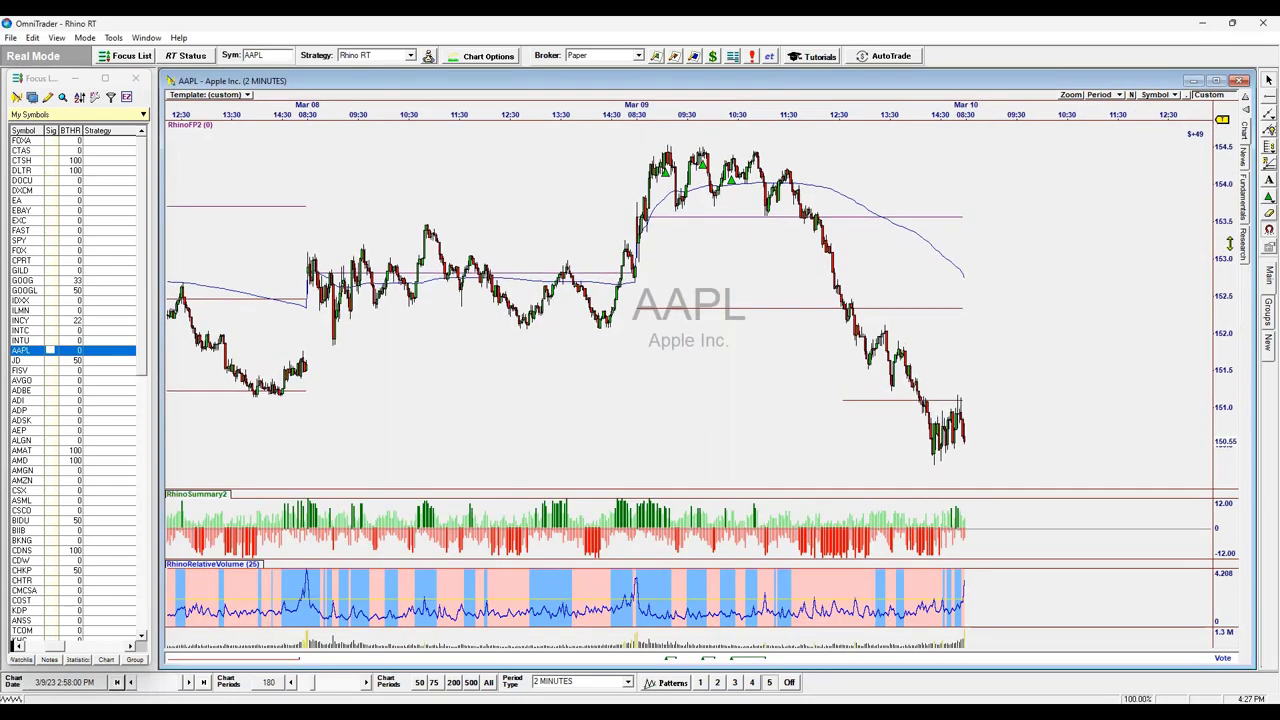
pyautogui.click(828, 407)
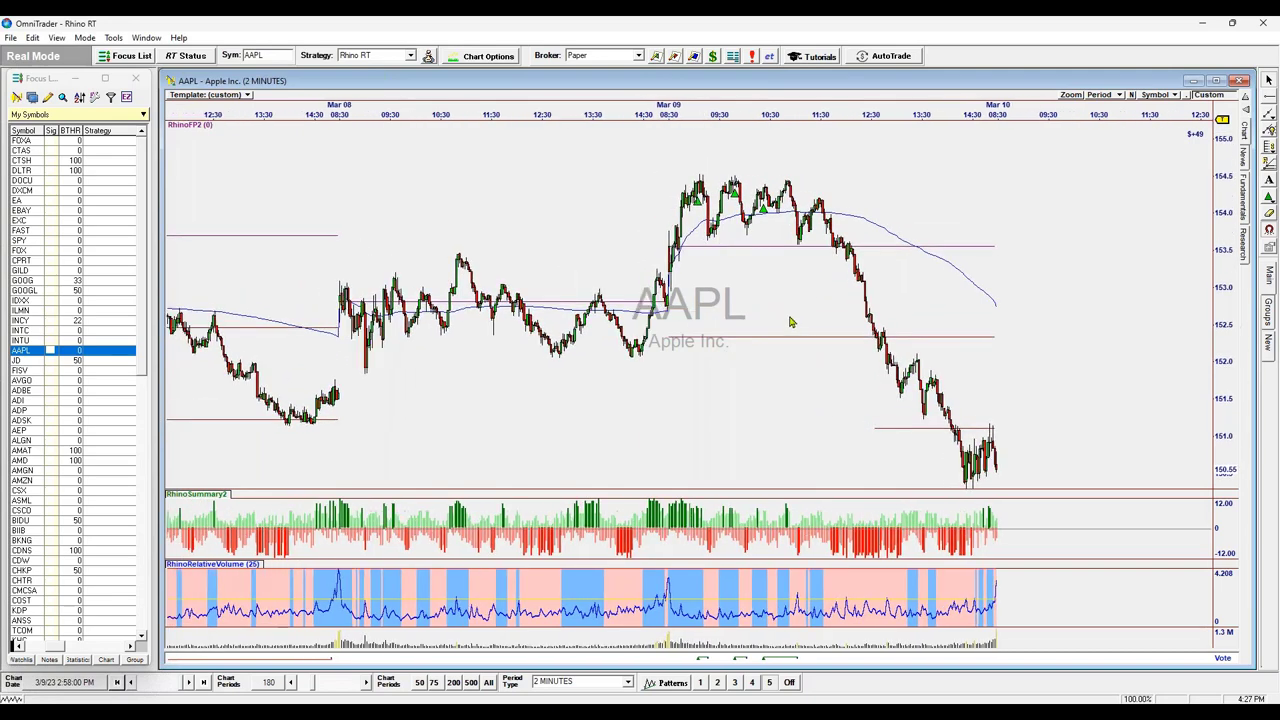
# Show all trading sessions on the AAPL chart and examine the Rhino First Print 2 levels and average line through Mar 09.
pyautogui.rightClick(552, 178)
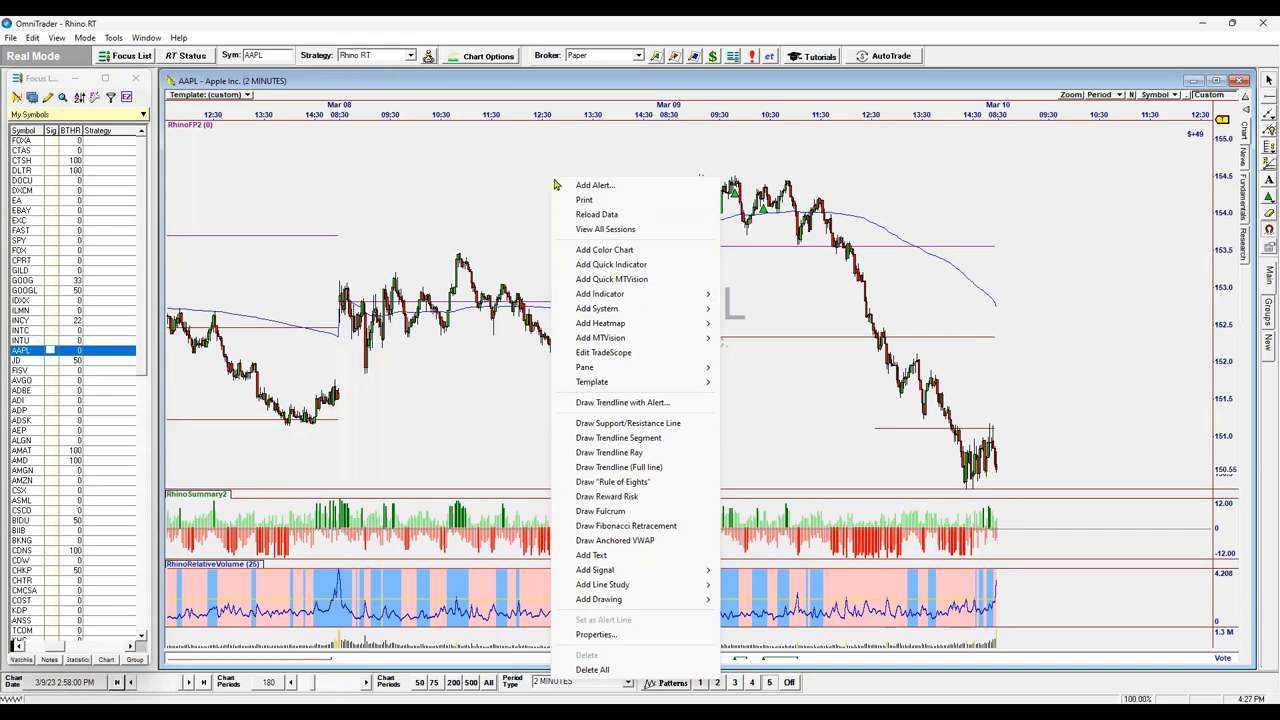
pyautogui.click(610, 229)
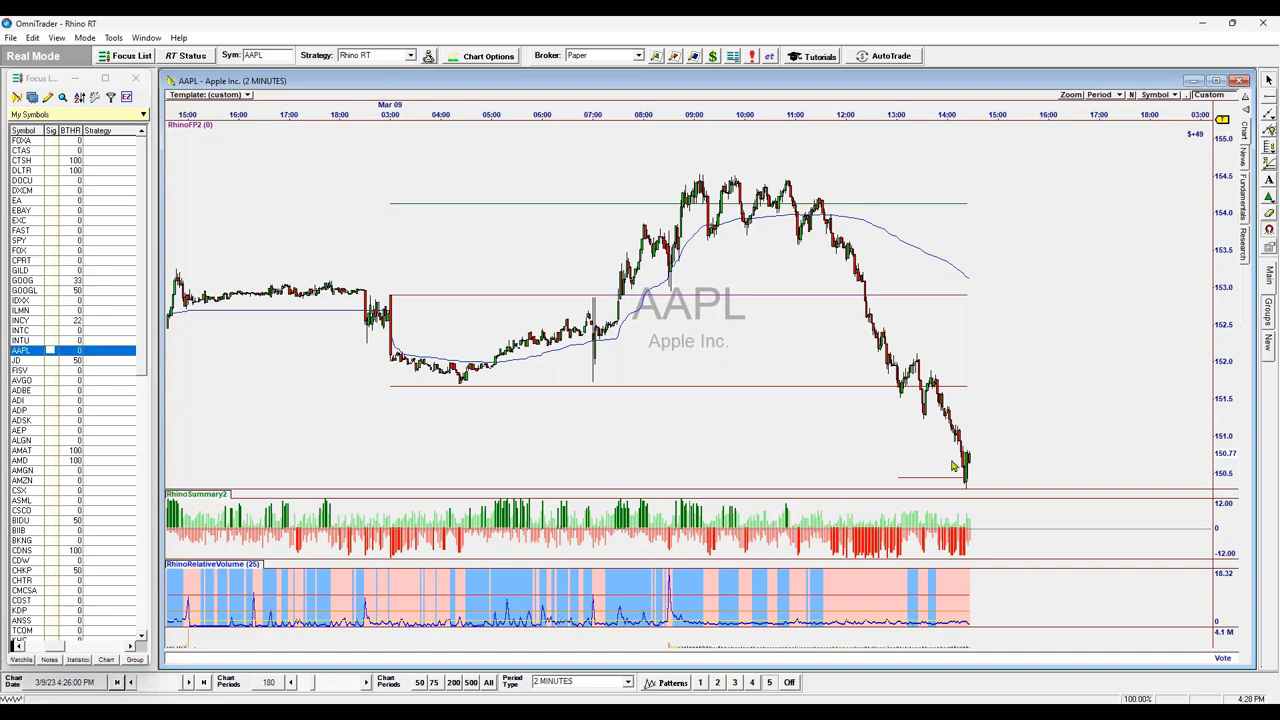
pyautogui.scroll(3, 1083, 346)
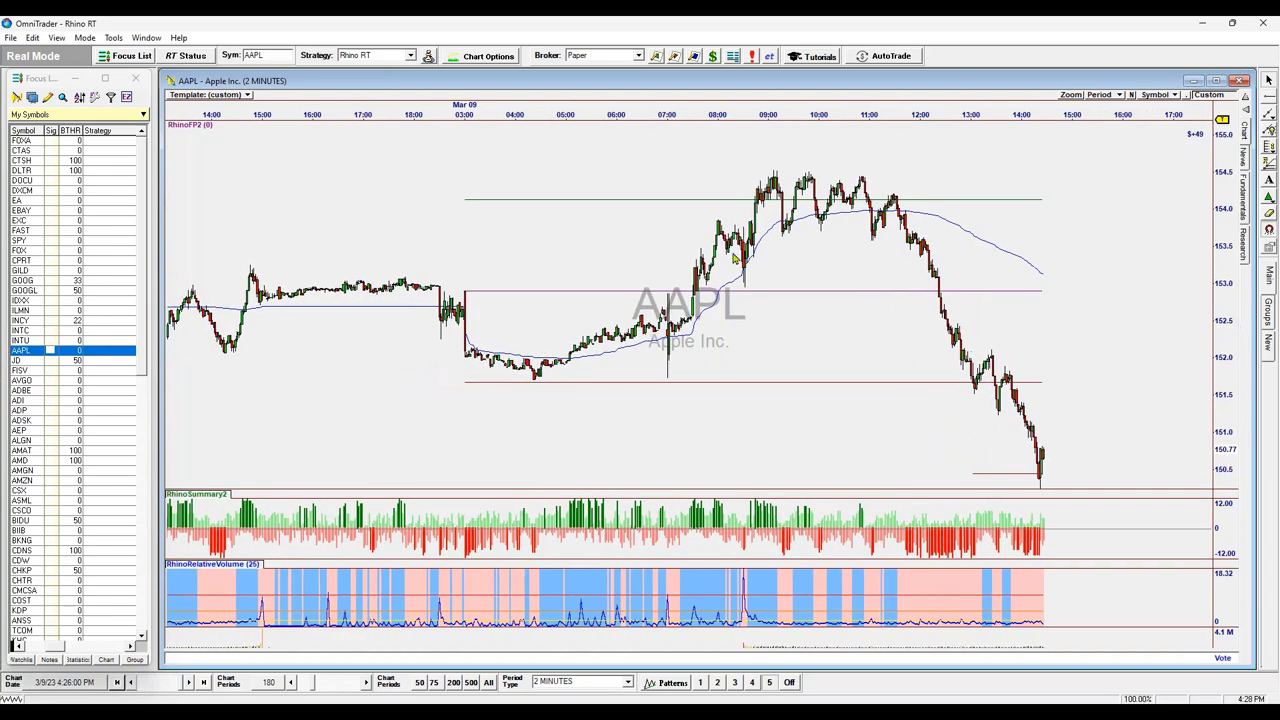
pyautogui.moveTo(780, 112); pyautogui.dragTo(405, 115)
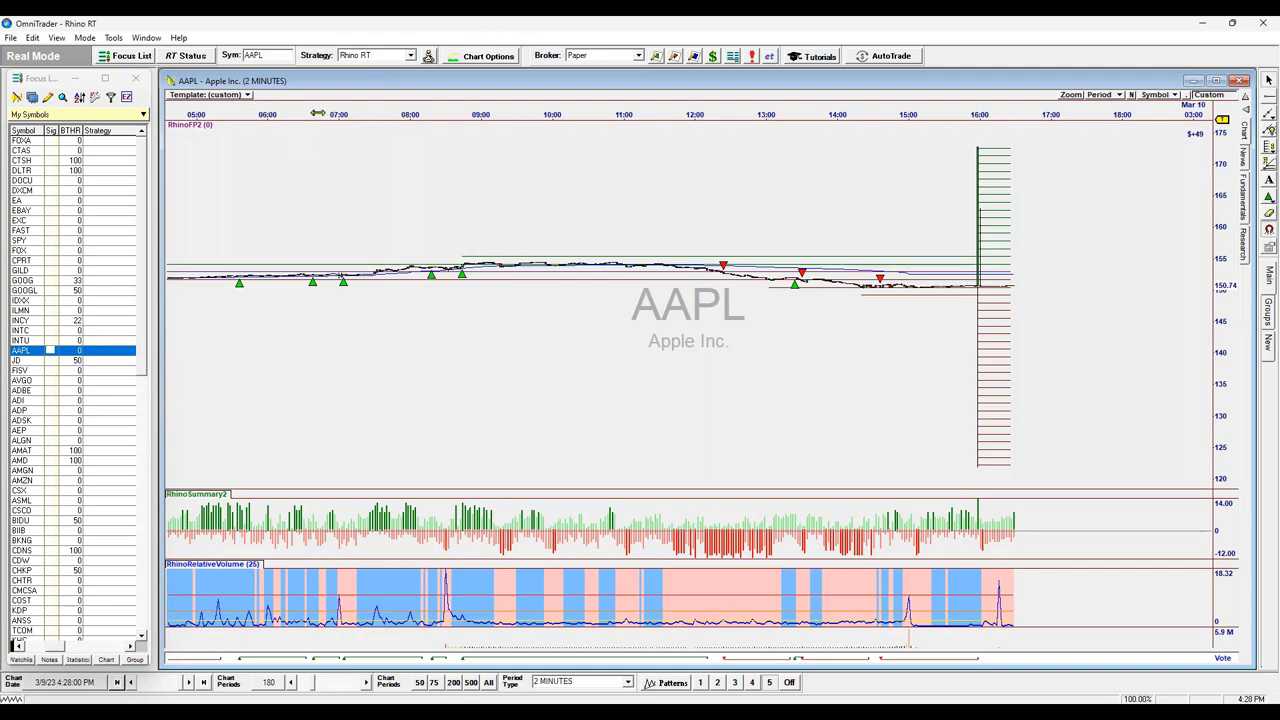
pyautogui.scroll(-2, 318, 112)
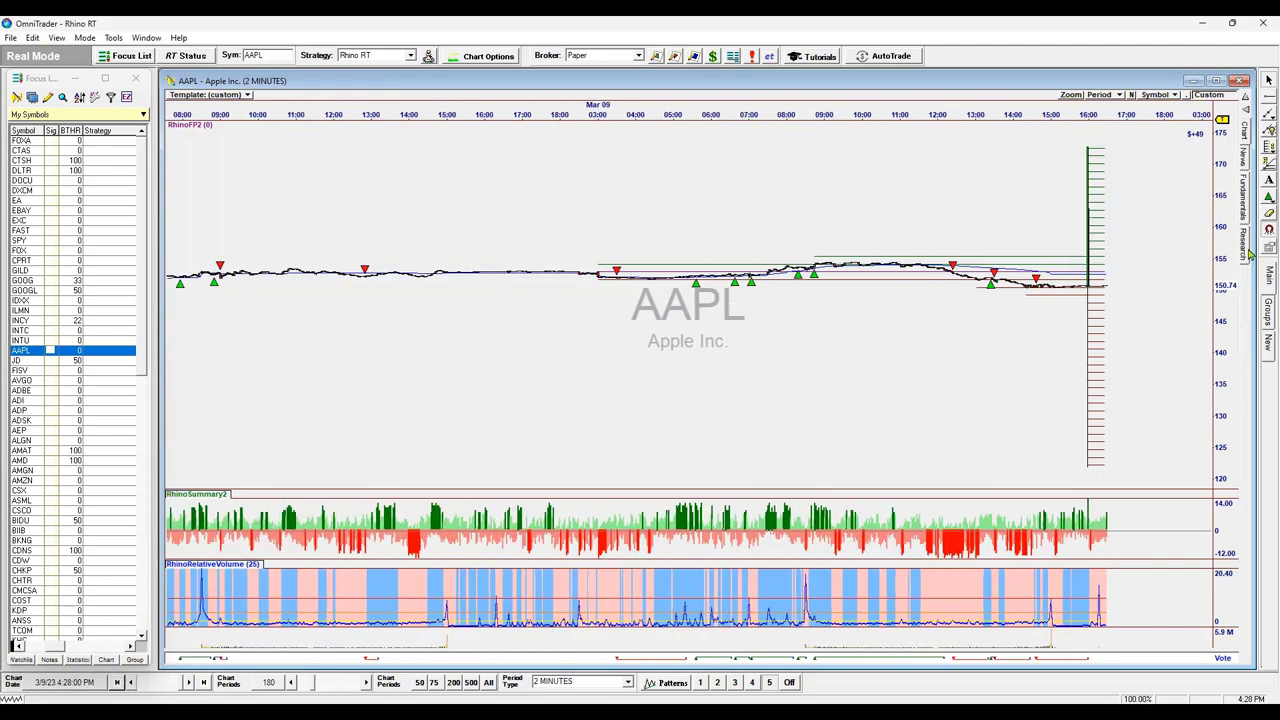
pyautogui.scroll(3, 992, 374)
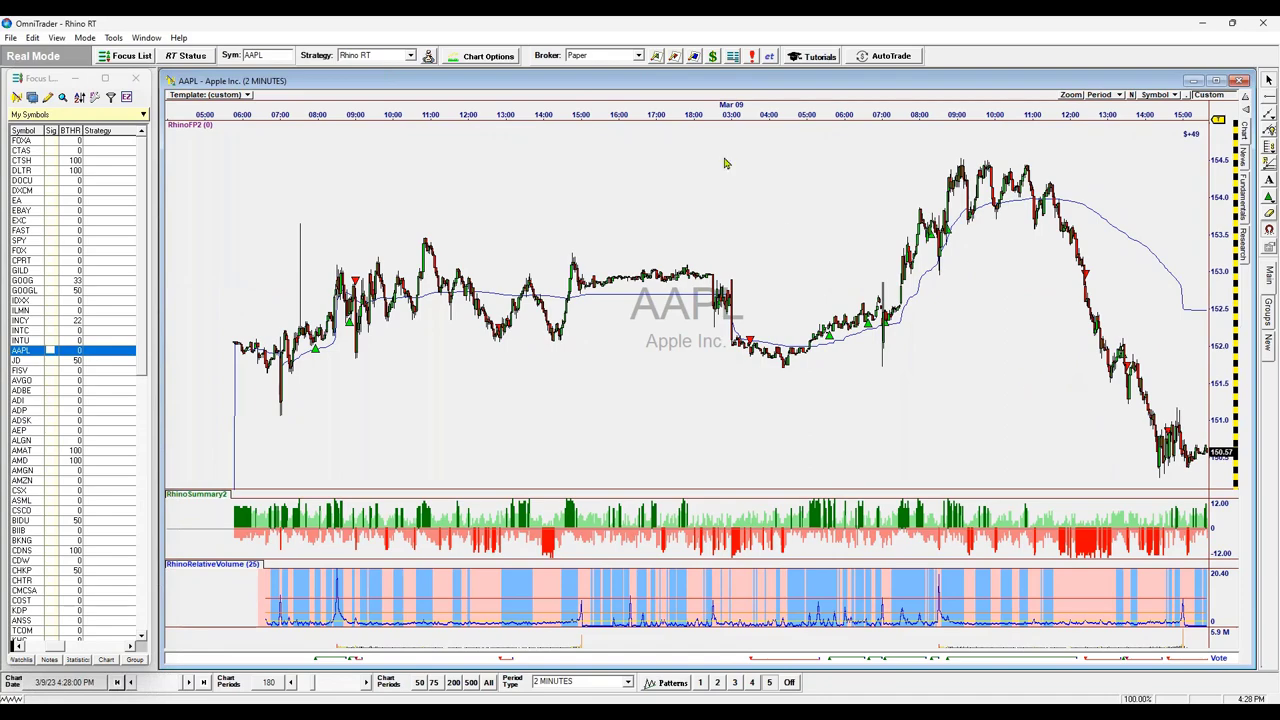
pyautogui.scroll(2, 568, 104)
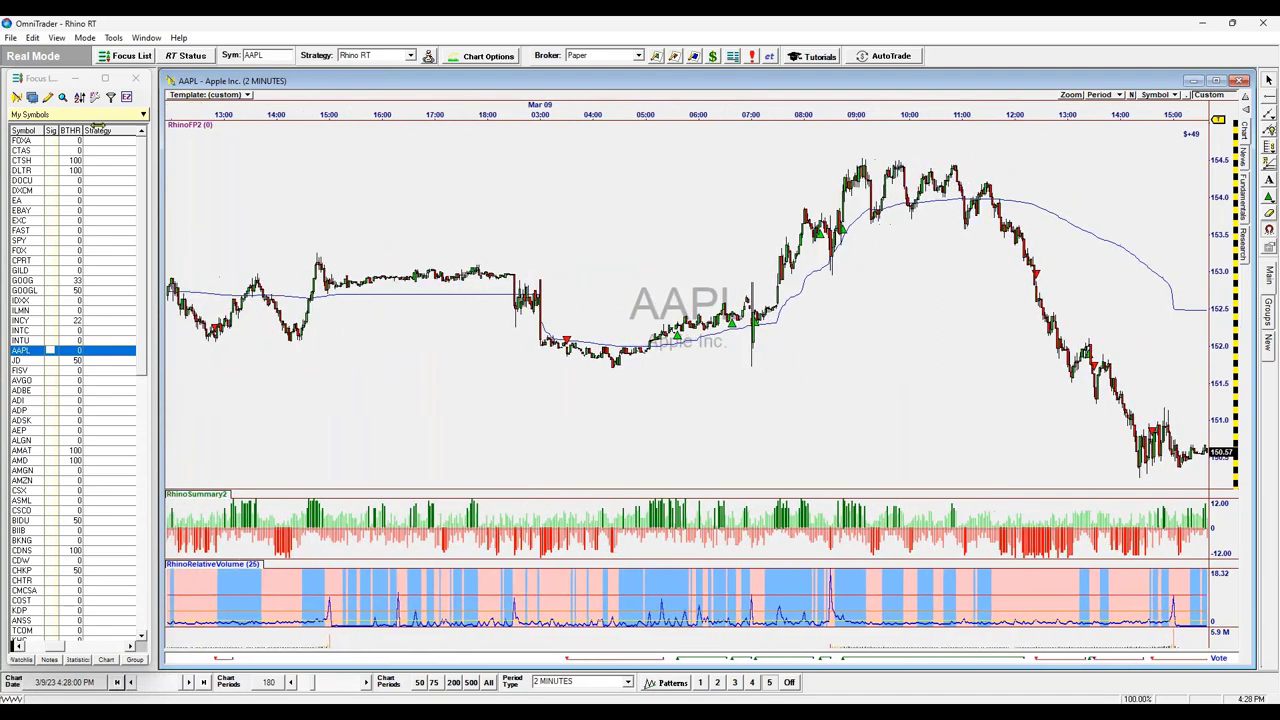
pyautogui.scroll(2, 826, 104)
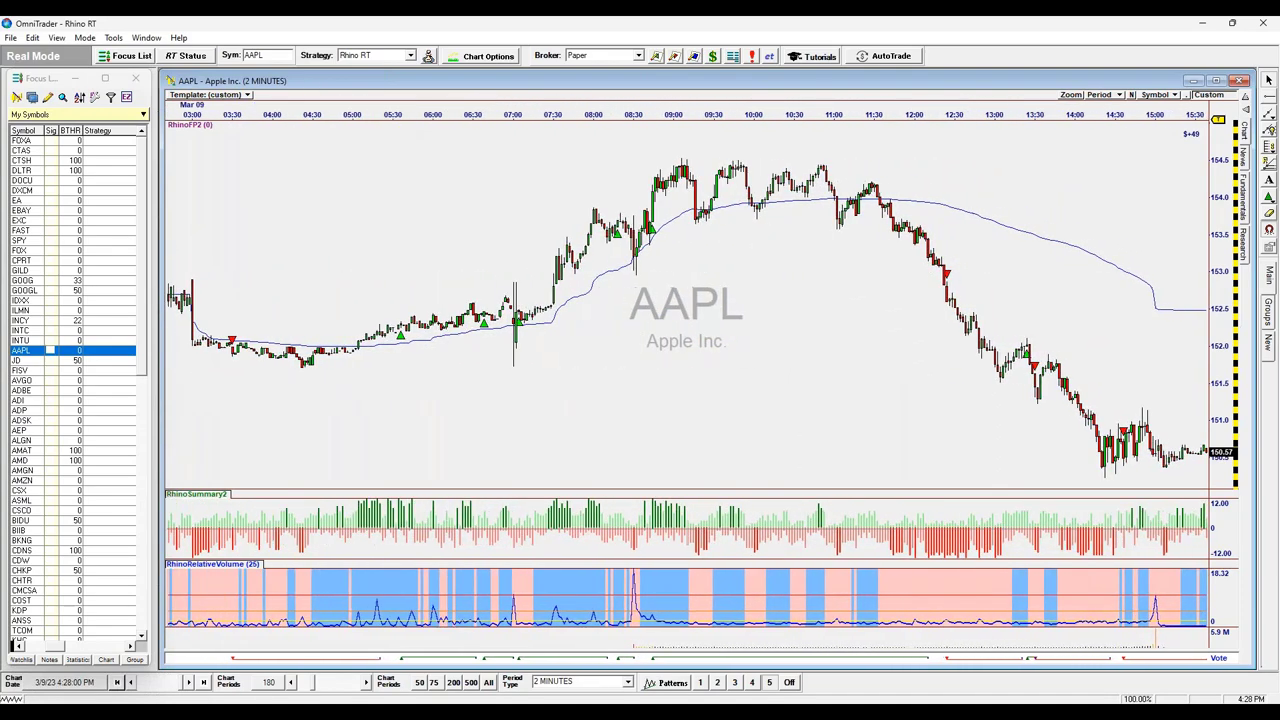
pyautogui.click(508, 456)
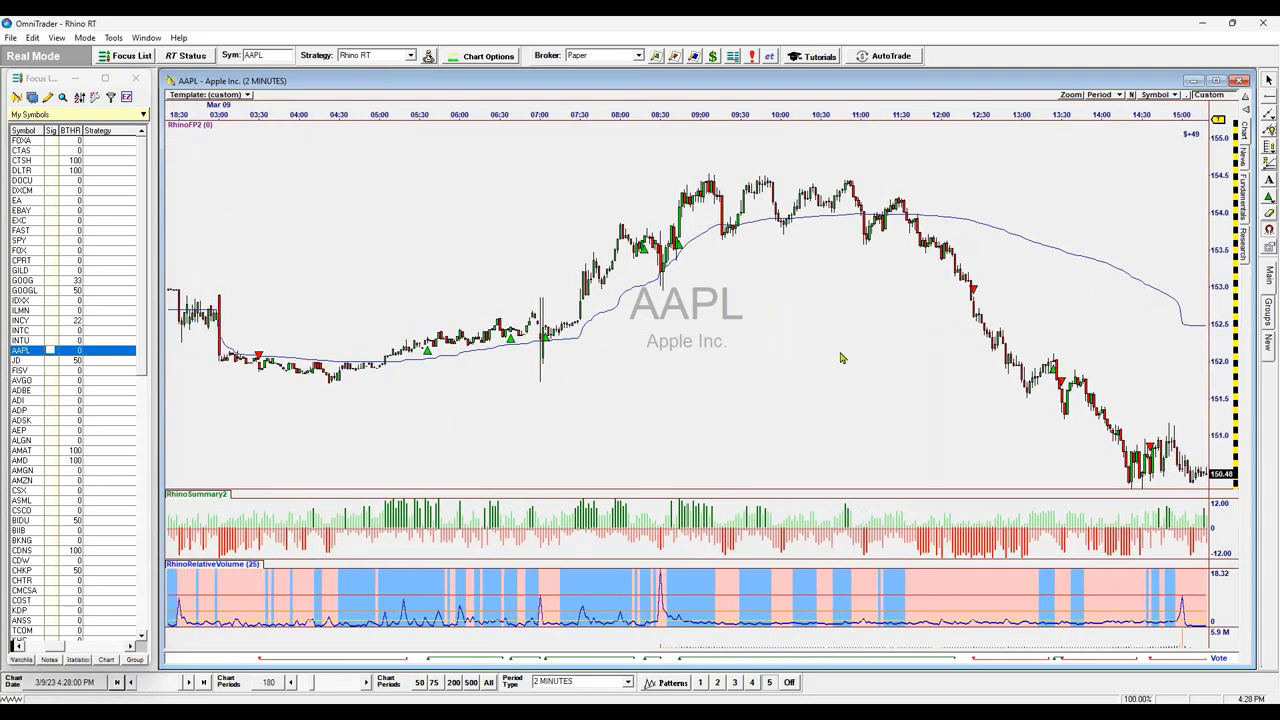
pyautogui.click(1222, 100)
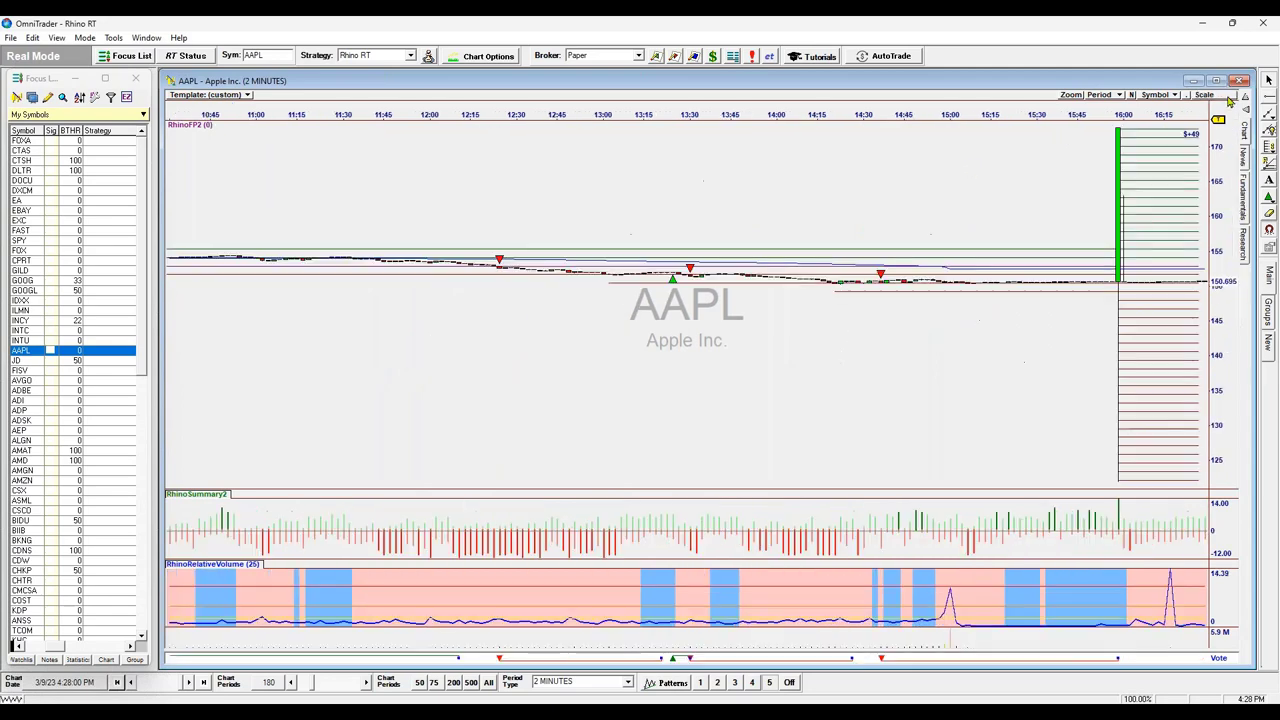
# Turn off the all-sessions view on the AAPL chart and examine the Rhino First Print 2 levels from Mar 07 to Mar 09.
pyautogui.rightClick(640, 426)
pyautogui.click(733, 256)
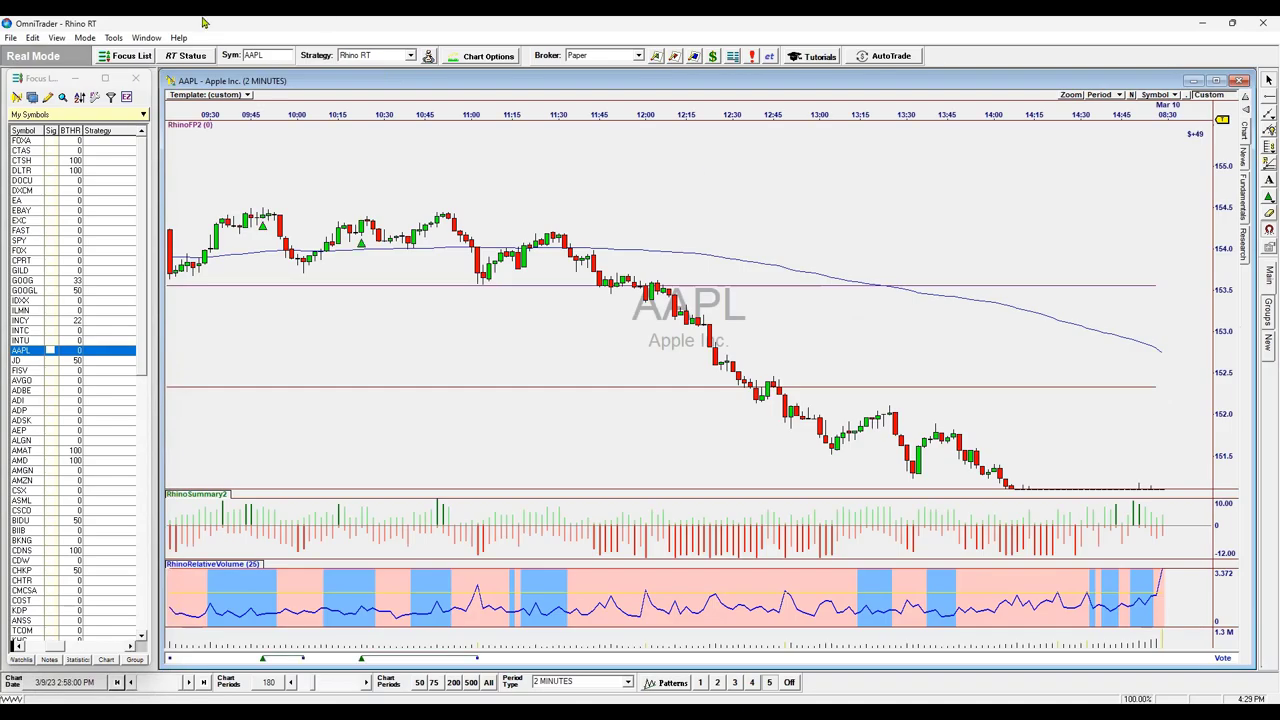
pyautogui.scroll(-5, 246, 107)
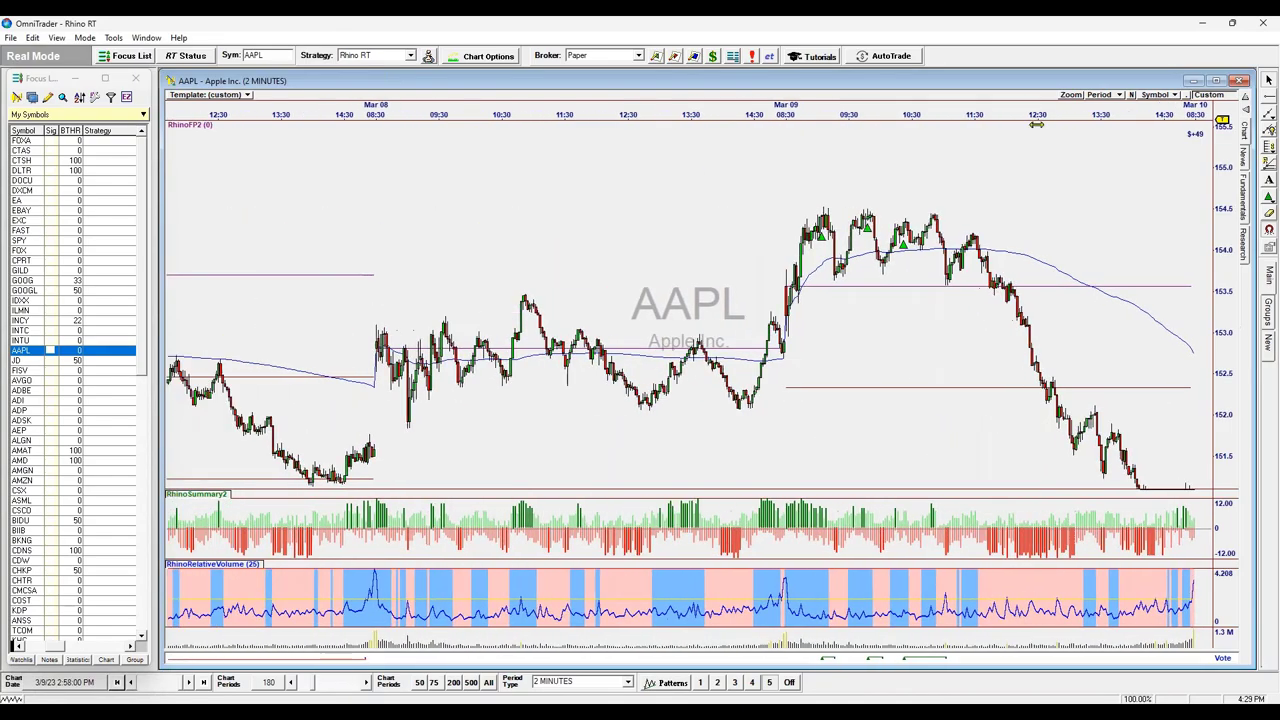
pyautogui.moveTo(679, 260); pyautogui.dragTo(803, 200)
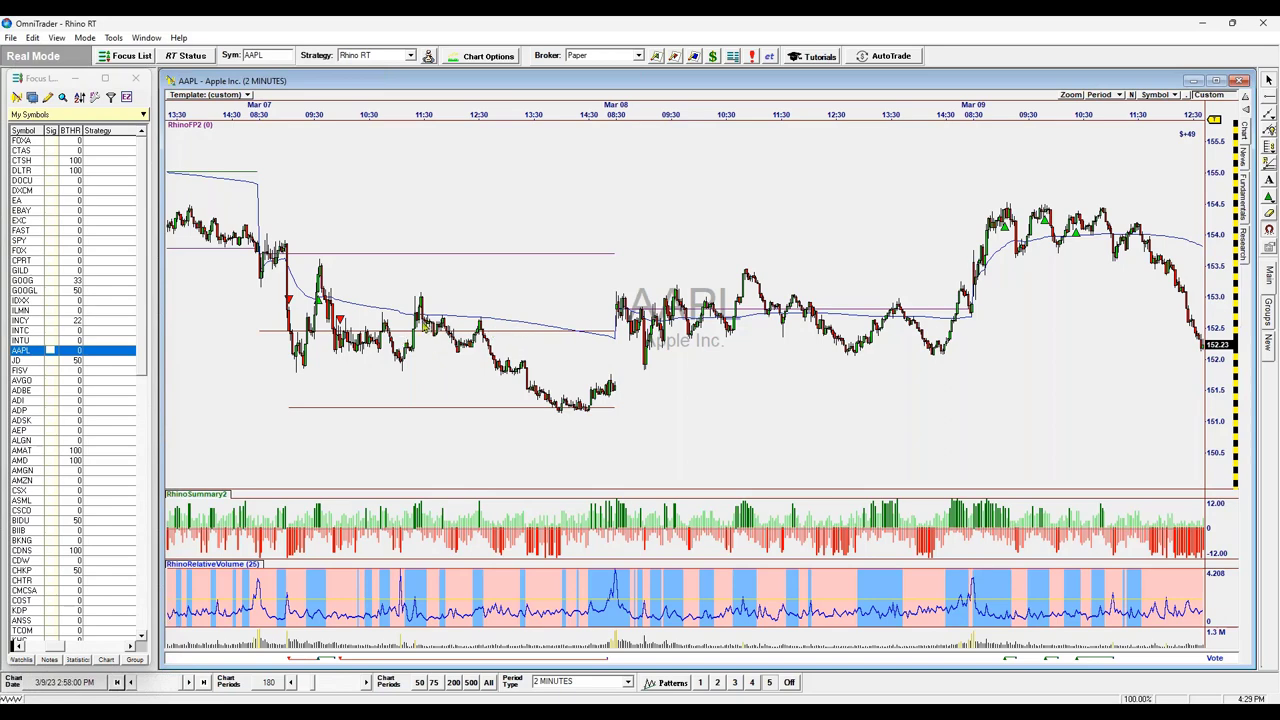
pyautogui.click(421, 321)
# Chart FOXA and CTAS from the focus list and examine the CTAS Rhino First Print 2 levels across the Mar 08 and Mar 09 sessions.
pyautogui.click(21, 142)
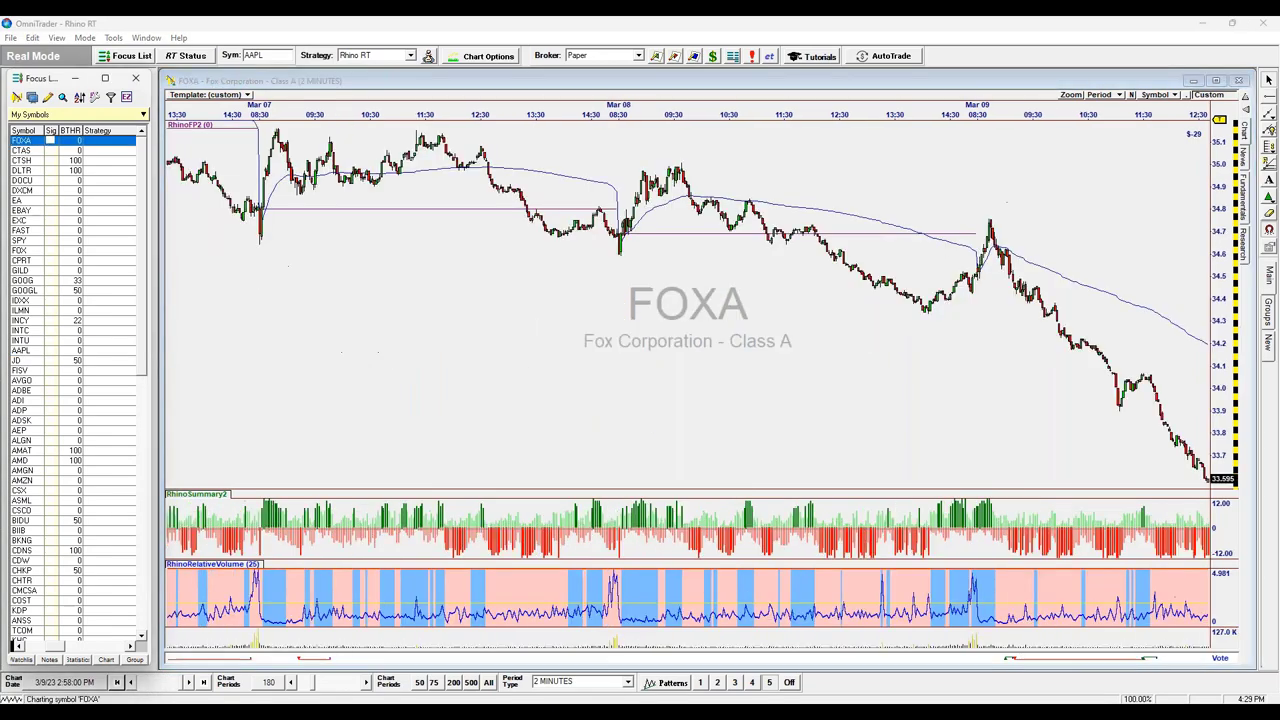
pyautogui.click(27, 151)
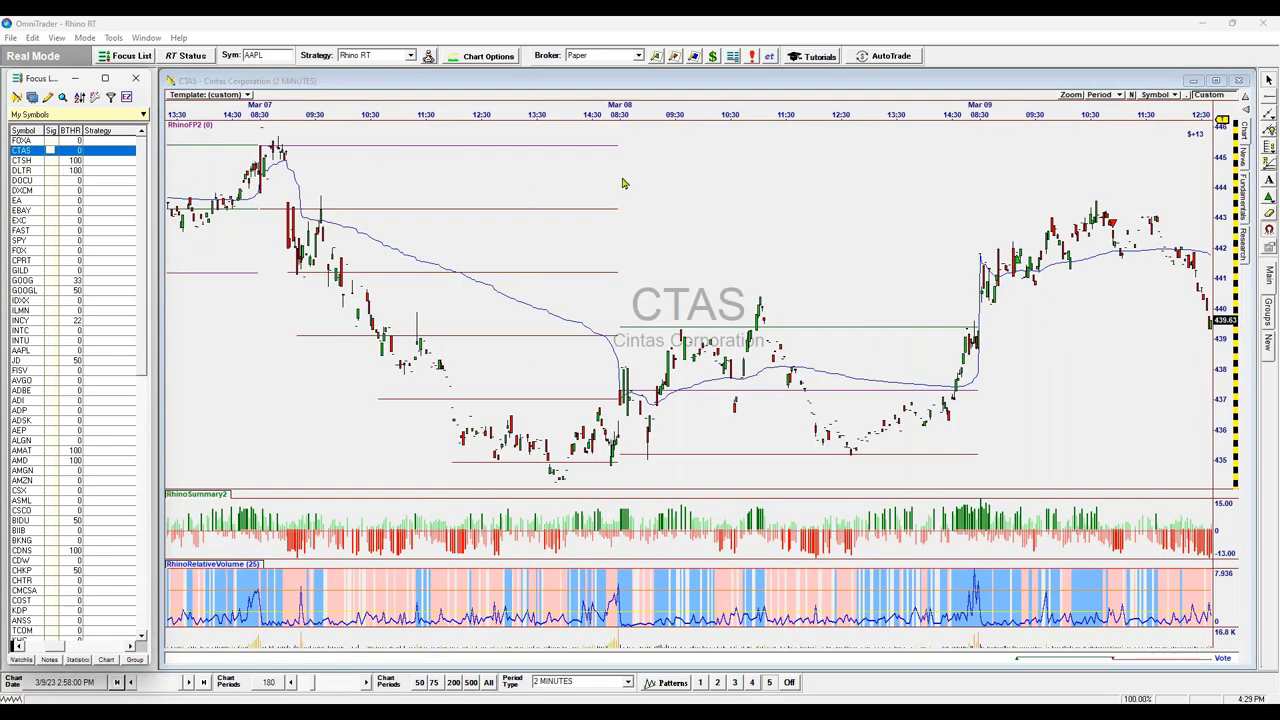
pyautogui.moveTo(691, 177); pyautogui.dragTo(421, 368)
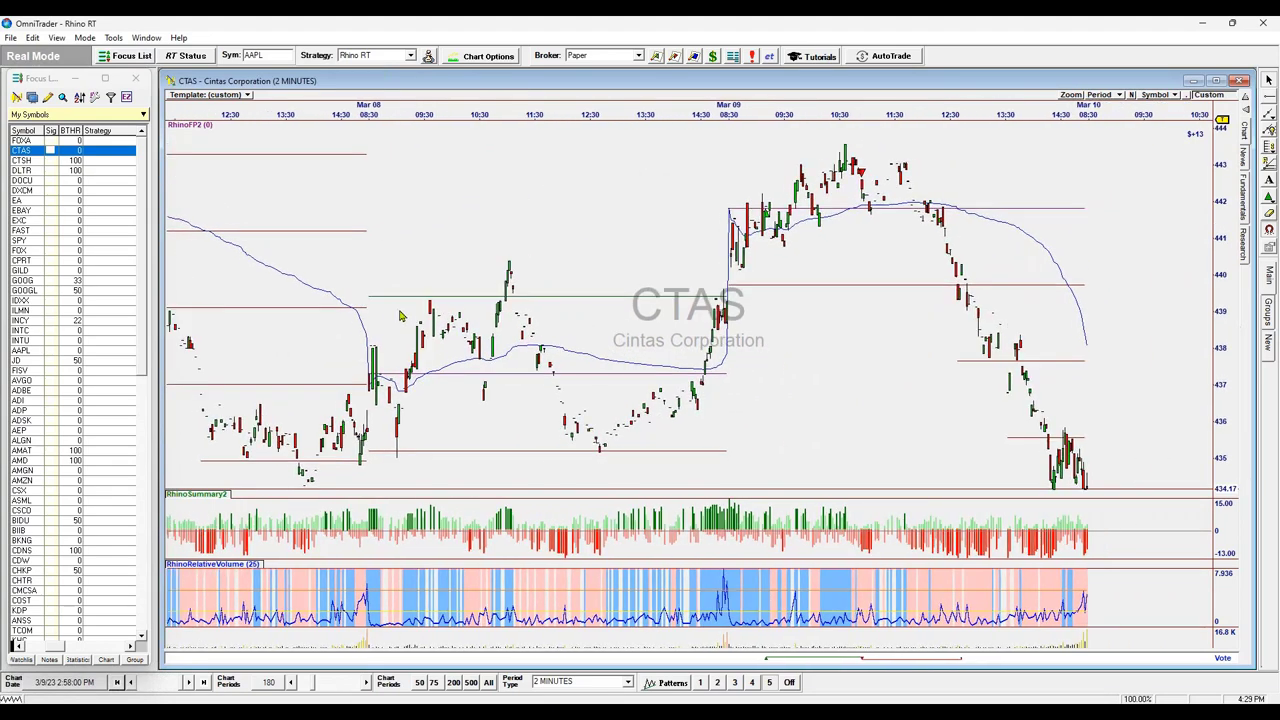
pyautogui.click(408, 378)
pyautogui.click(604, 457)
pyautogui.moveTo(728, 292); pyautogui.dragTo(1145, 291)
pyautogui.moveTo(1238, 182); pyautogui.dragTo(1229, 222)
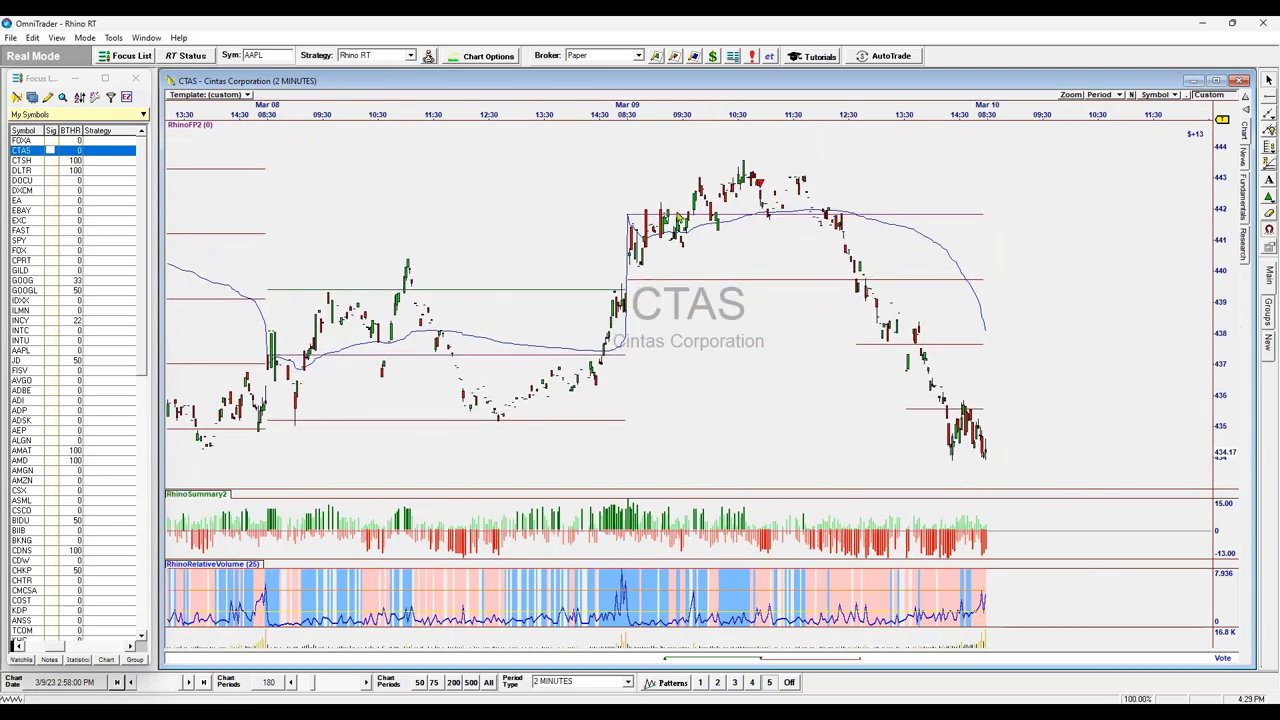
pyautogui.moveTo(414, 186); pyautogui.dragTo(595, 186)
# Chart ALGN from the focus list and examine its Rhino First Print 2 levels across the Mar 08 and Mar 09 sessions.
pyautogui.click(92, 360)
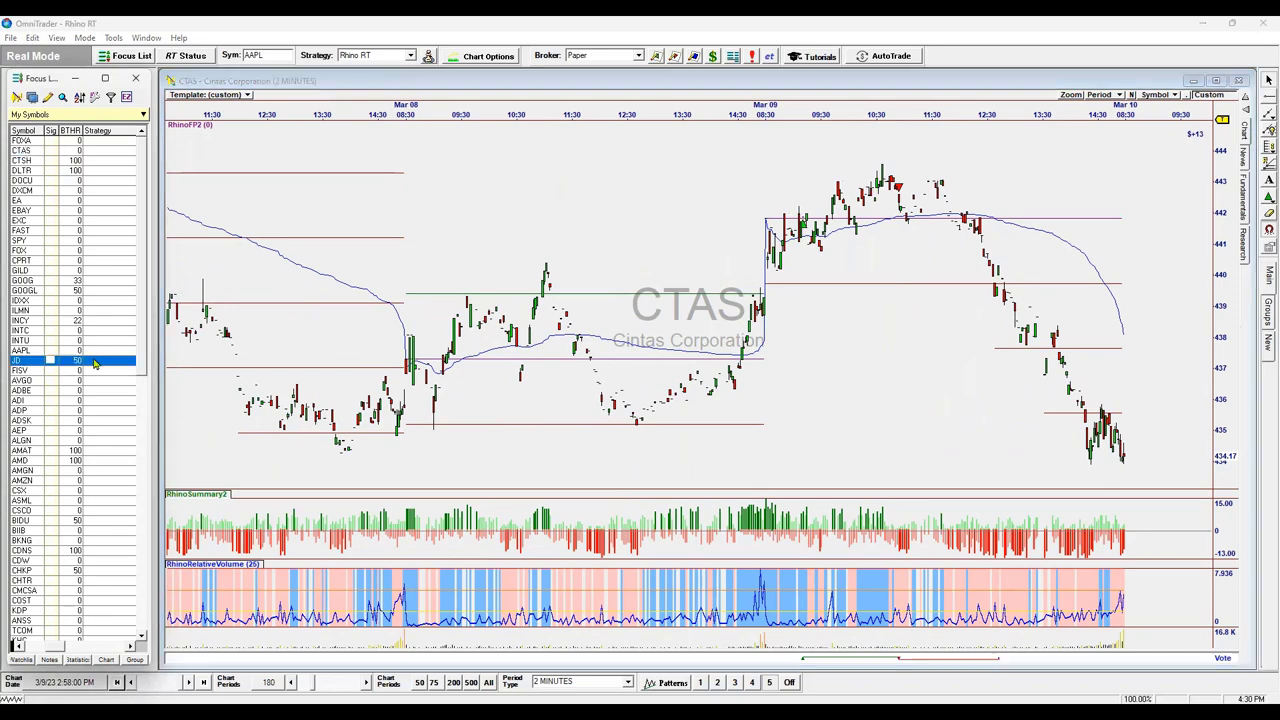
pyautogui.click(64, 441)
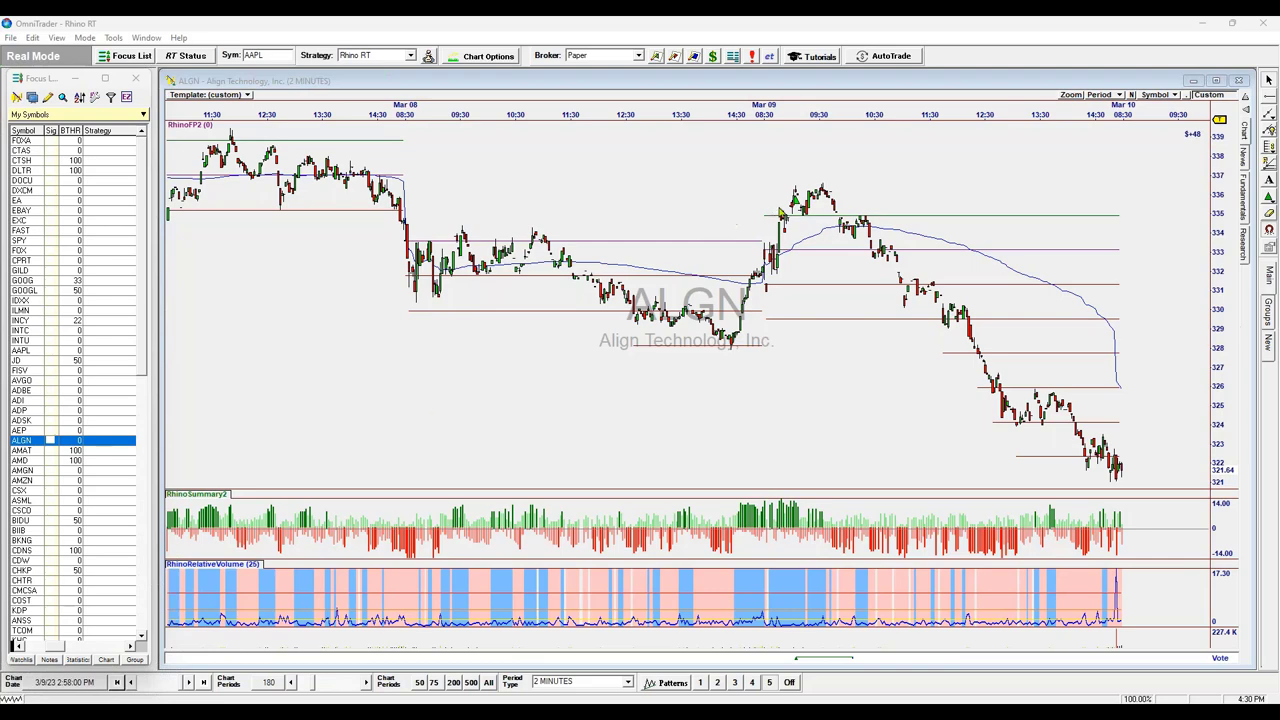
pyautogui.moveTo(846, 173); pyautogui.dragTo(909, 171)
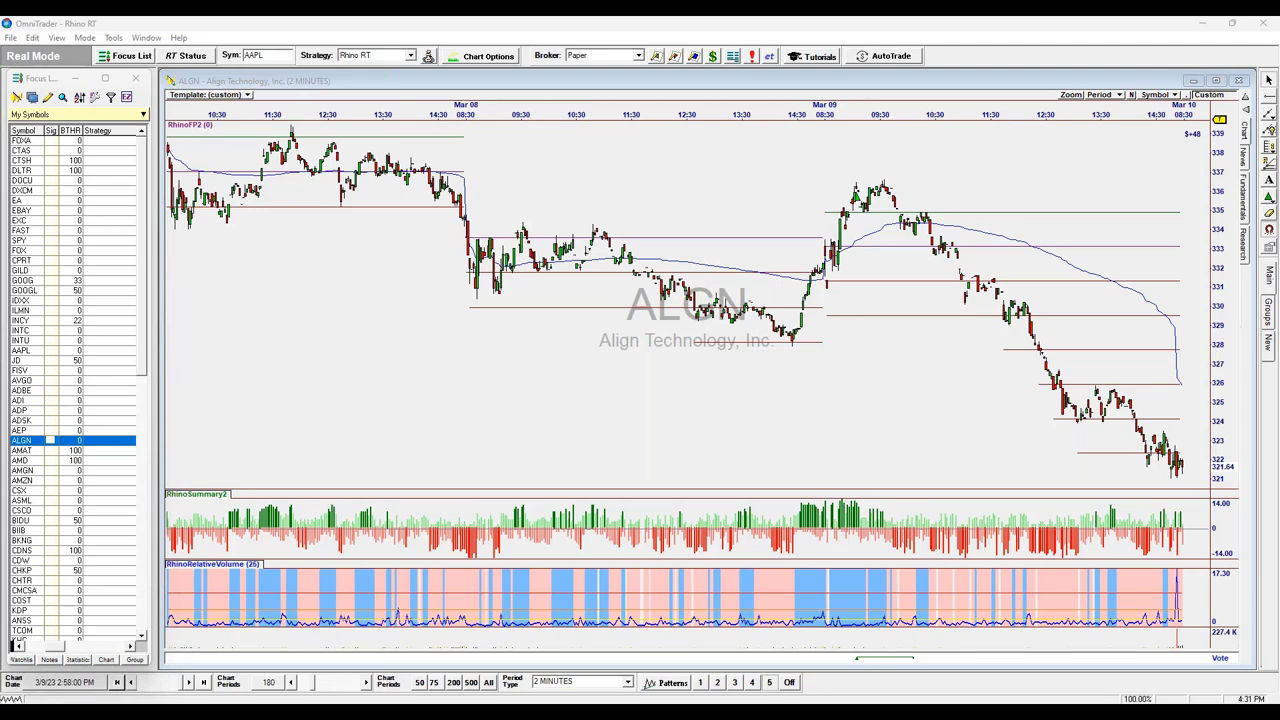
# Open the Rhino 2 EOD profile and add the Rhino Harmonic indicator from the Rhino Method Suite to the daily AMAT chart.
pyautogui.click(11, 38)
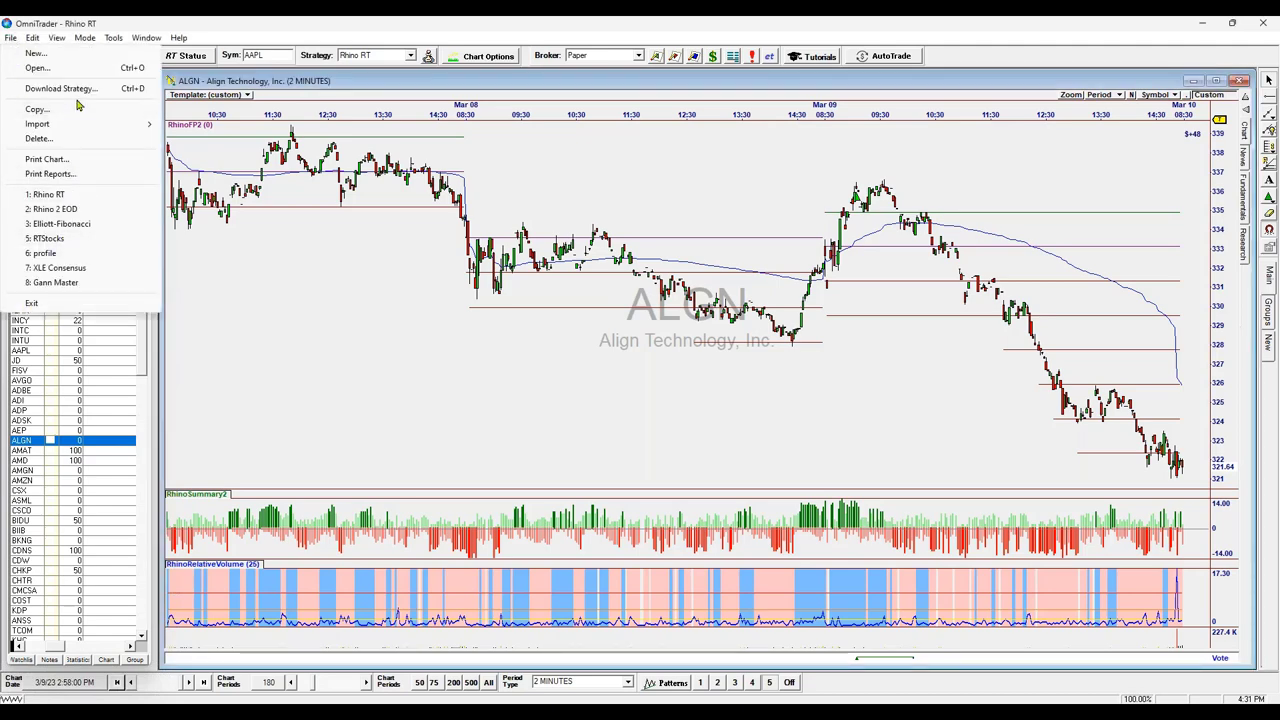
pyautogui.click(88, 210)
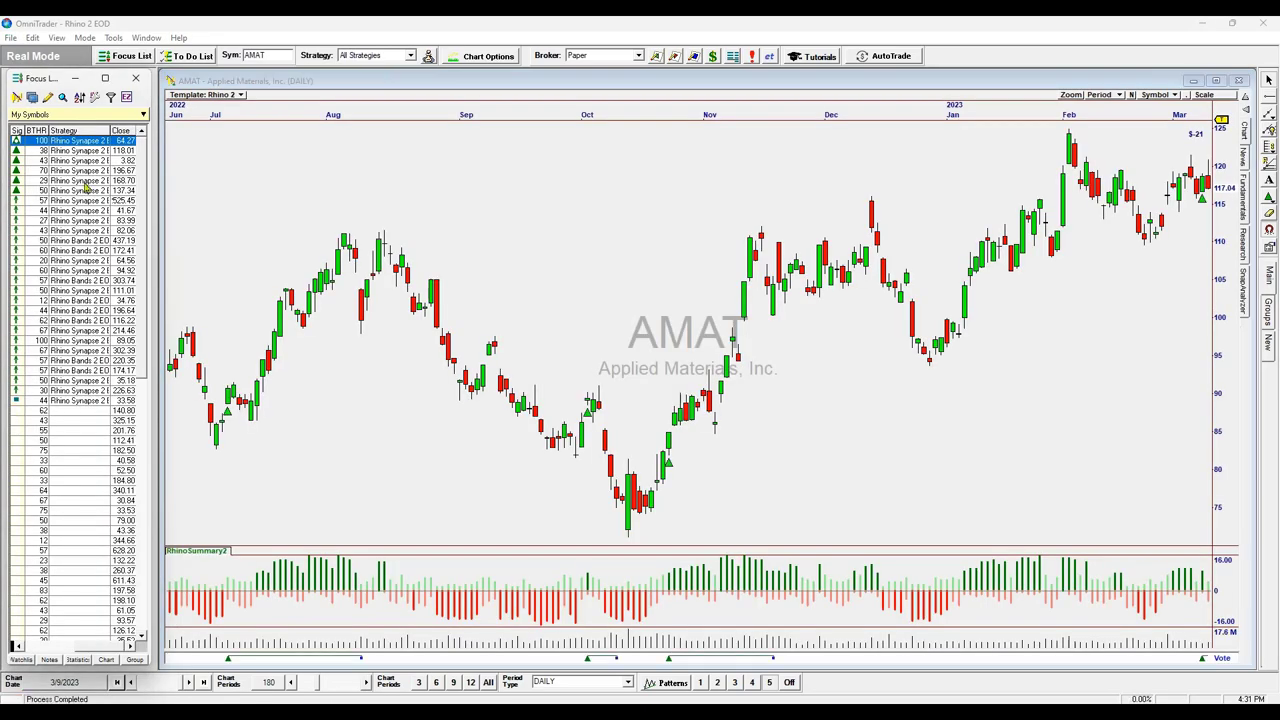
pyautogui.rightClick(530, 181)
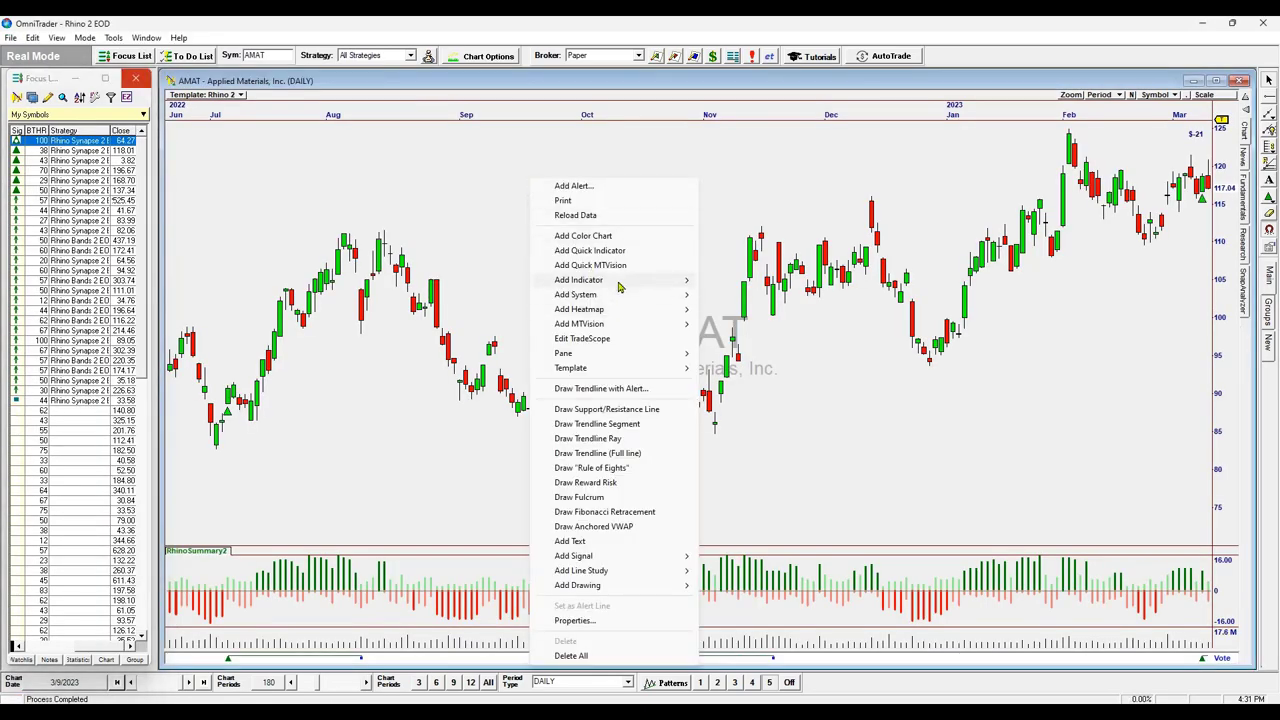
pyautogui.moveTo(640, 280)
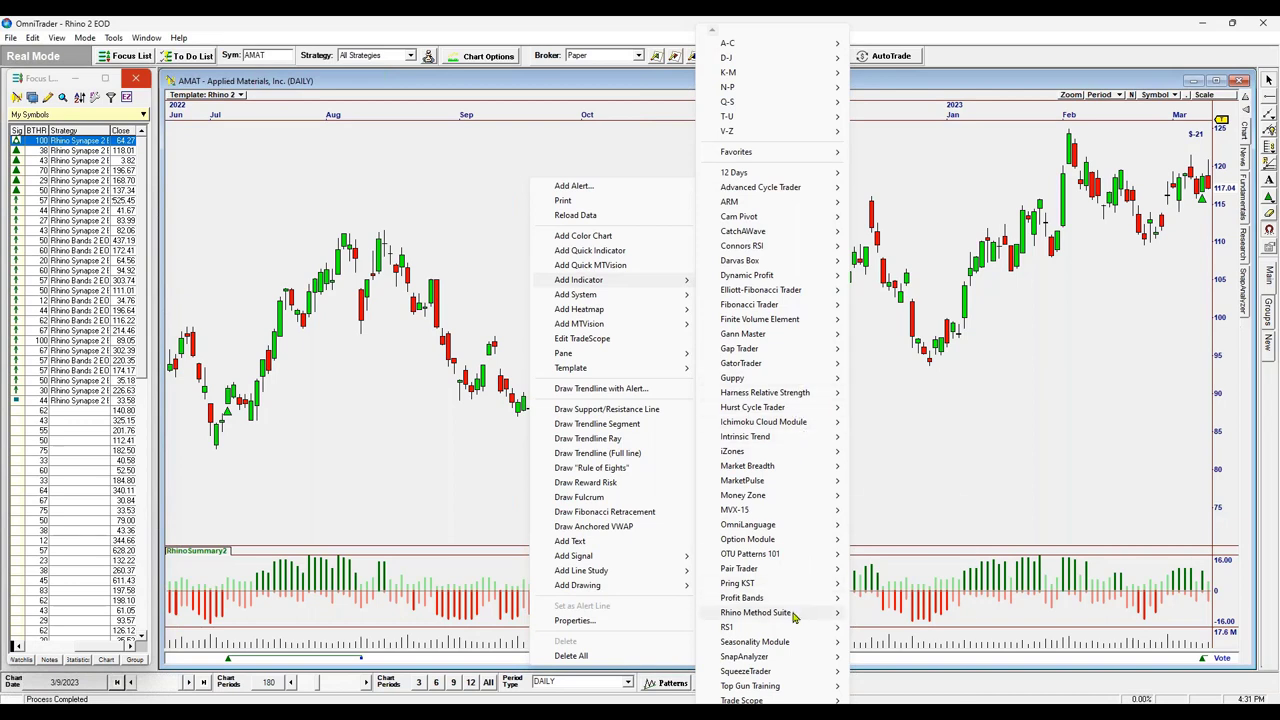
pyautogui.moveTo(790, 612)
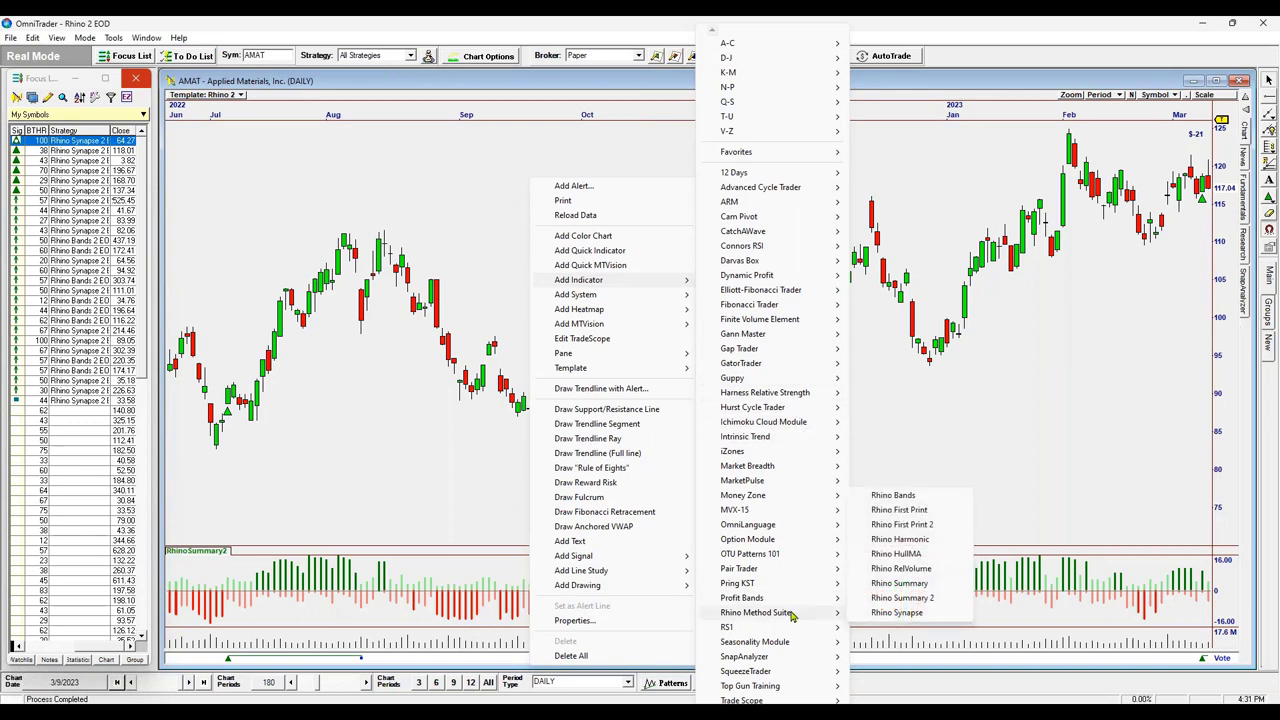
pyautogui.click(932, 541)
pyautogui.click(648, 408)
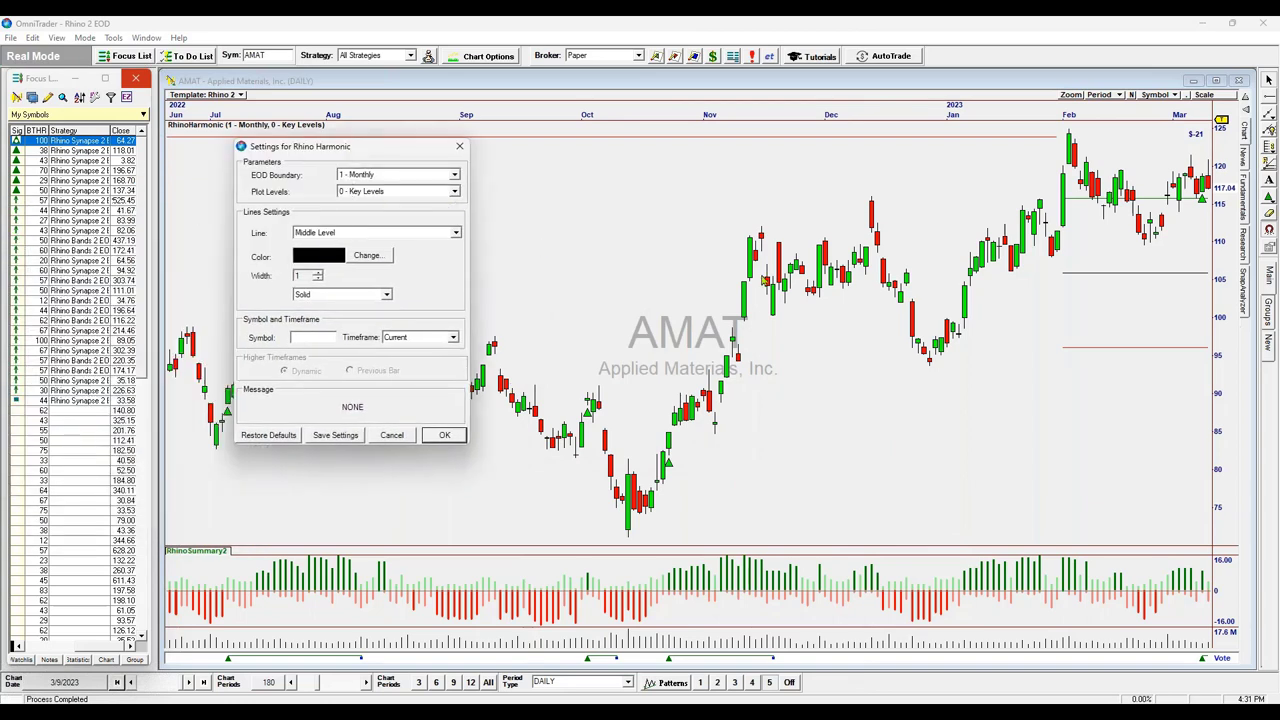
# Set the Rhino Harmonic EOD boundary to 0 - Weekly, apply it, and bring the recent AMAT levels into view.
pyautogui.click(455, 176)
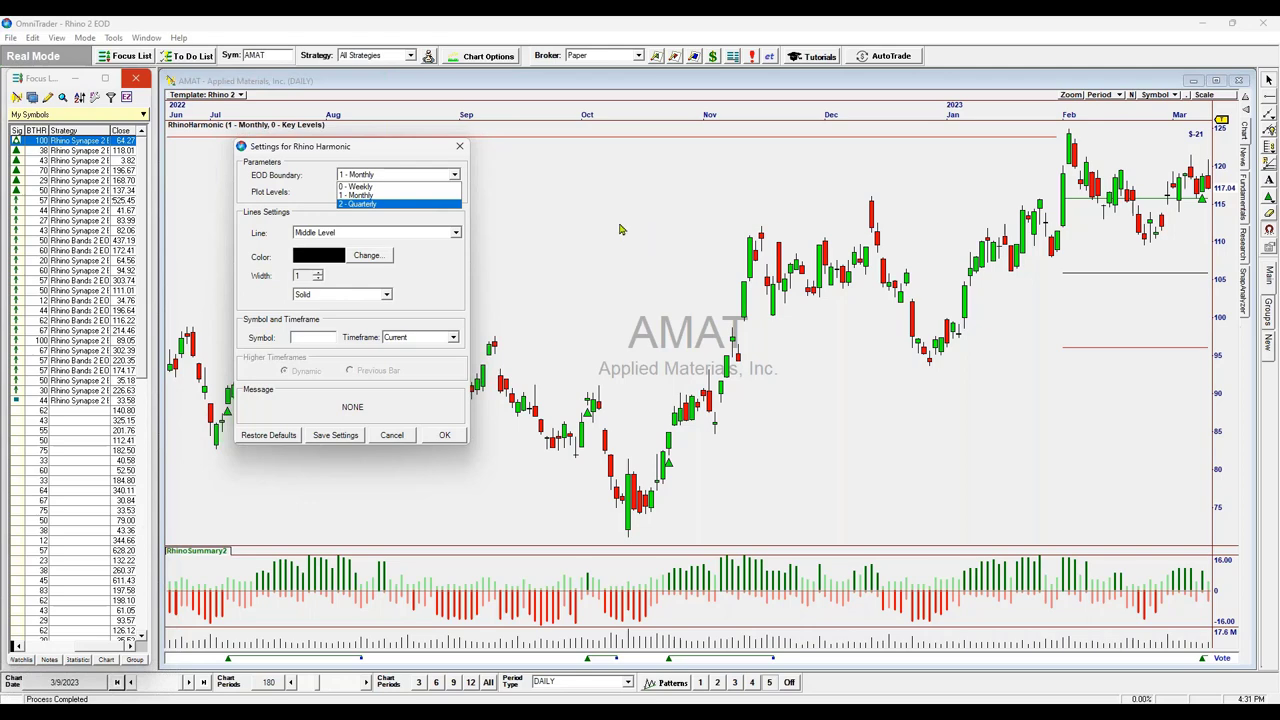
pyautogui.press('Up')
pyautogui.press('Up')
pyautogui.press('Return')
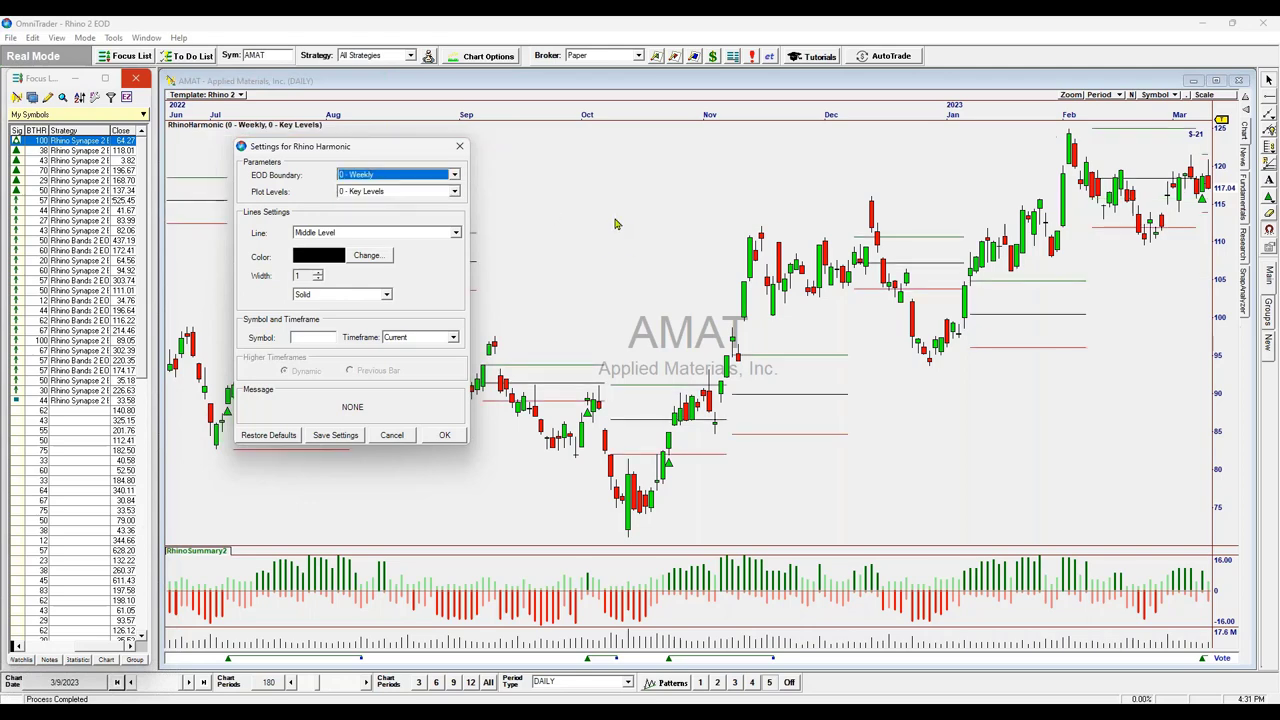
pyautogui.click(433, 435)
pyautogui.scroll(-5, 814, 471)
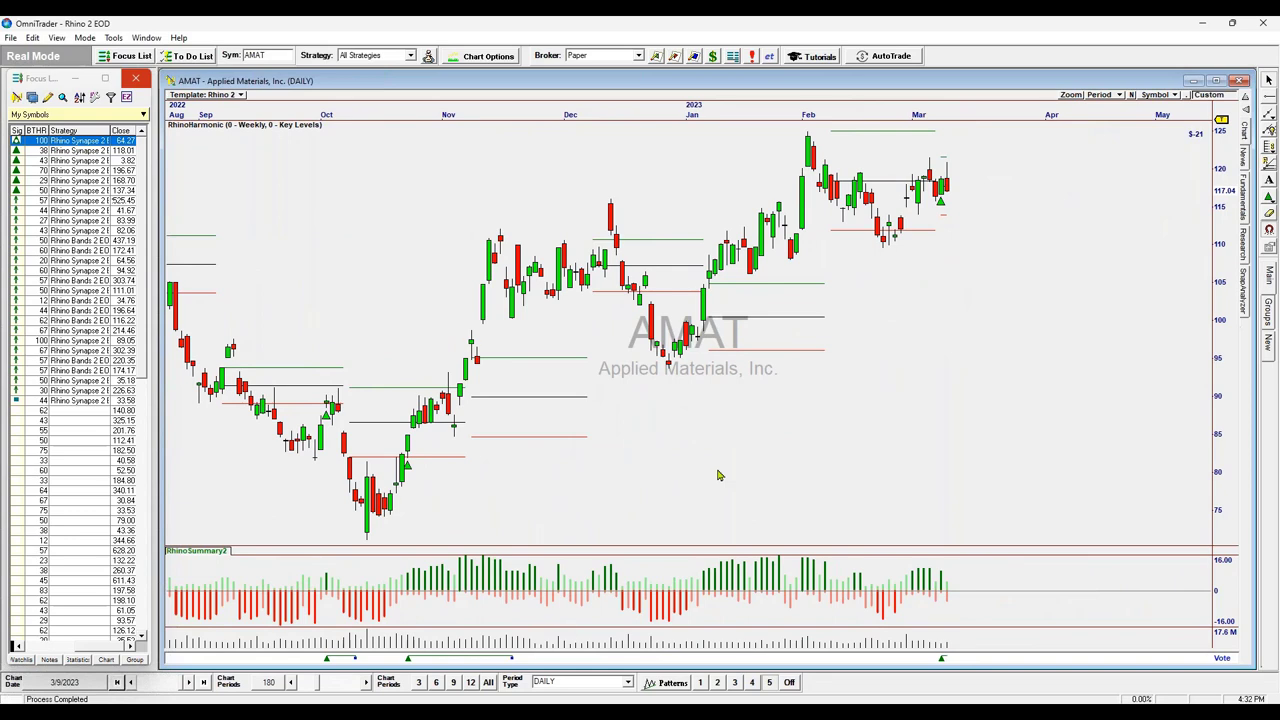
# Set the Rhino Harmonic EOD boundary to 2 - Quarterly and plot levels to 2 - Automatic, update the template, and examine AMAT back to mid-2021.
pyautogui.doubleClick(645, 268)
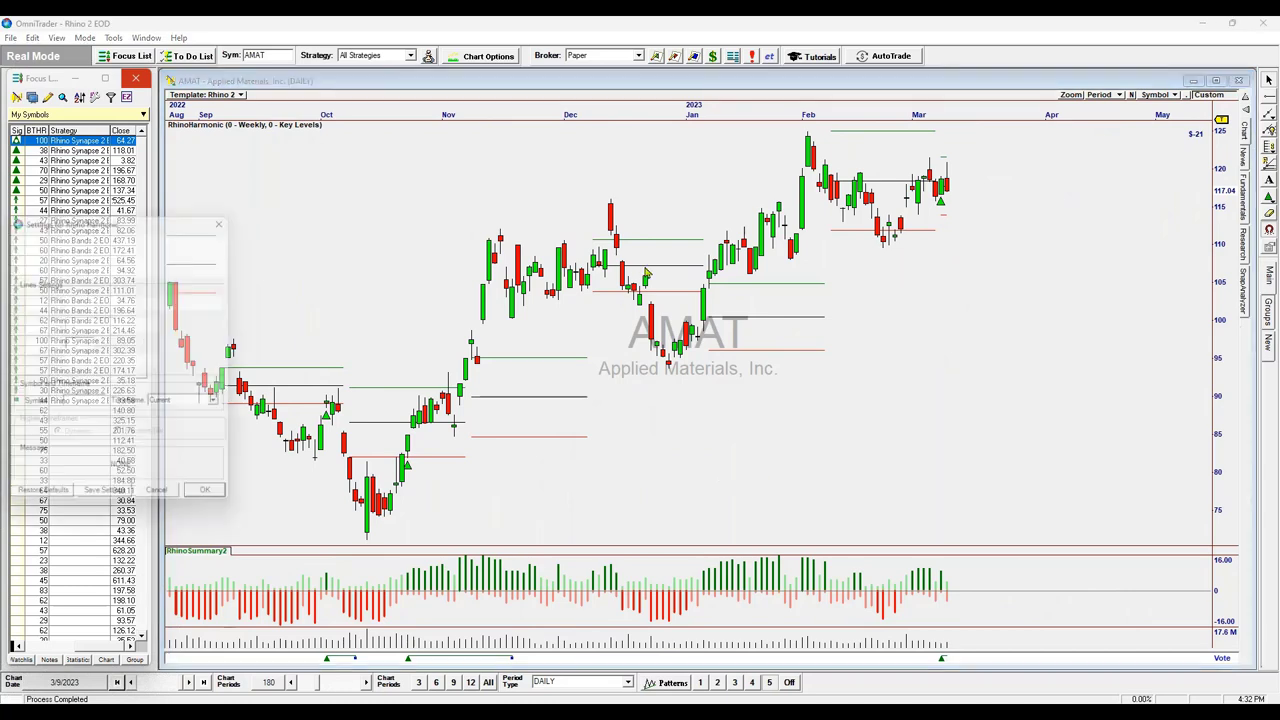
pyautogui.click(225, 243)
pyautogui.click(205, 276)
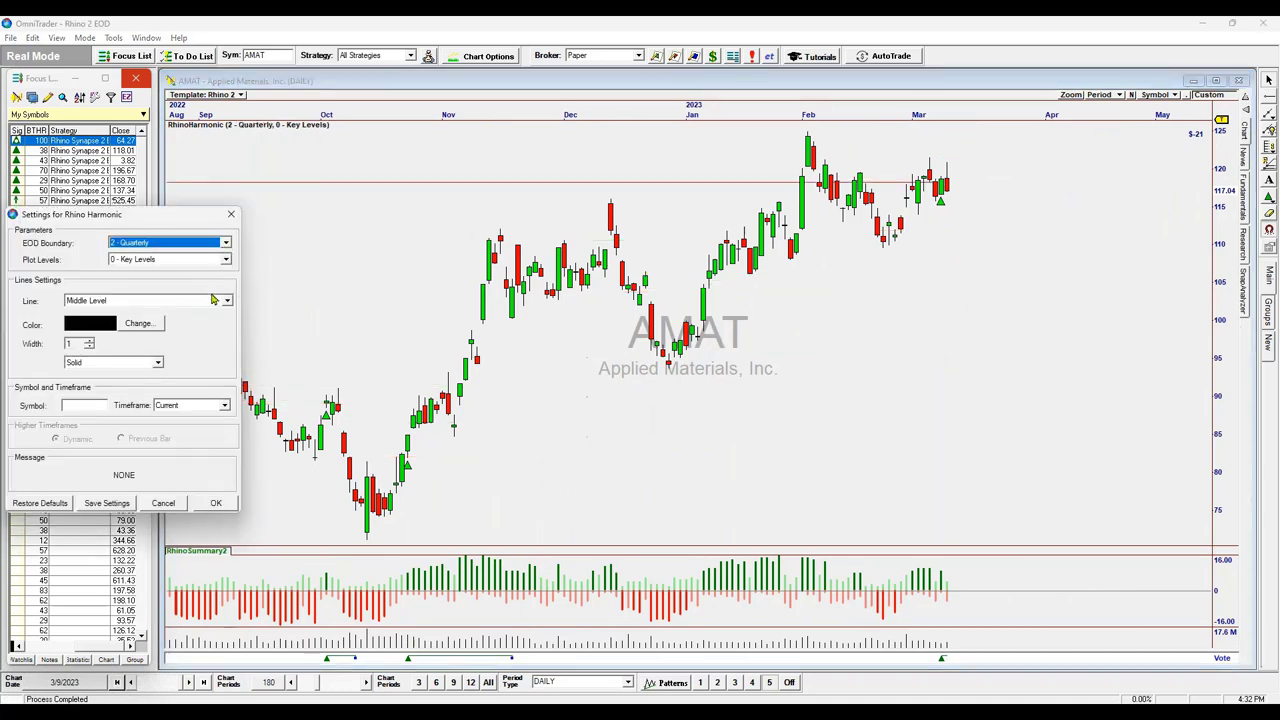
pyautogui.click(226, 259)
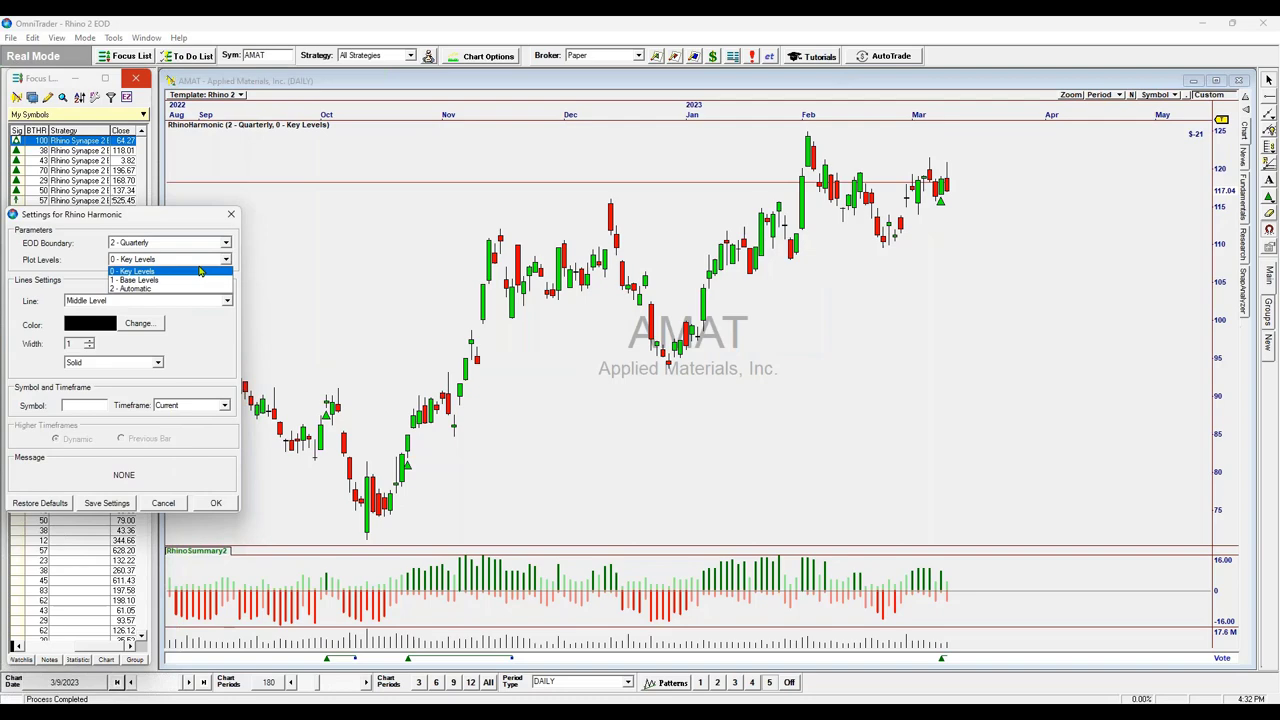
pyautogui.click(170, 288)
pyautogui.click(224, 504)
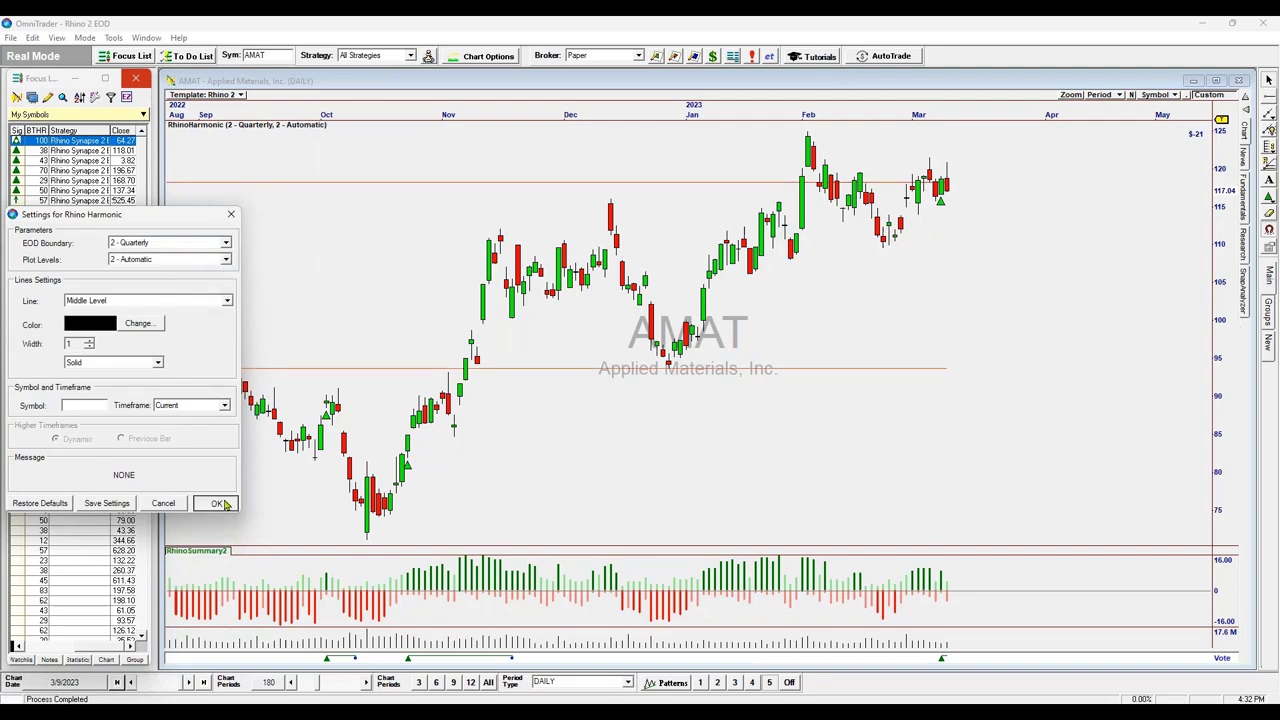
pyautogui.click(651, 410)
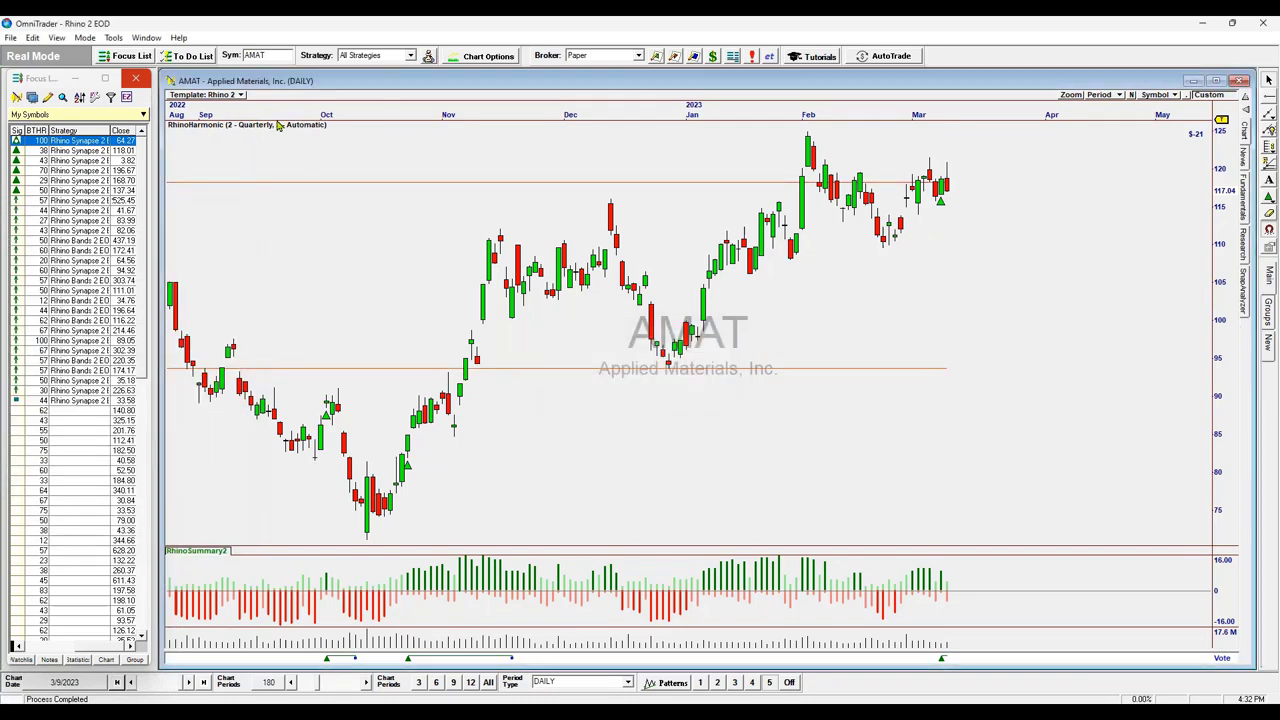
pyautogui.scroll(-5, 548, 238)
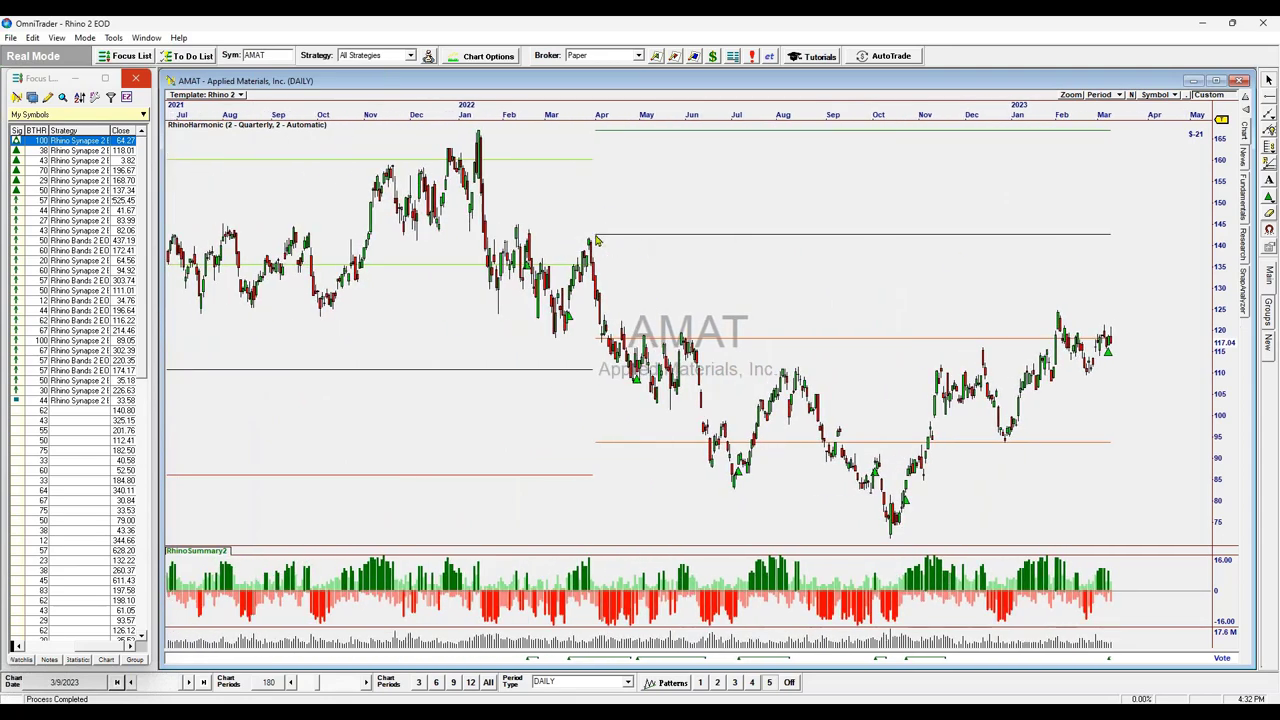
pyautogui.moveTo(591, 214); pyautogui.dragTo(1053, 369)
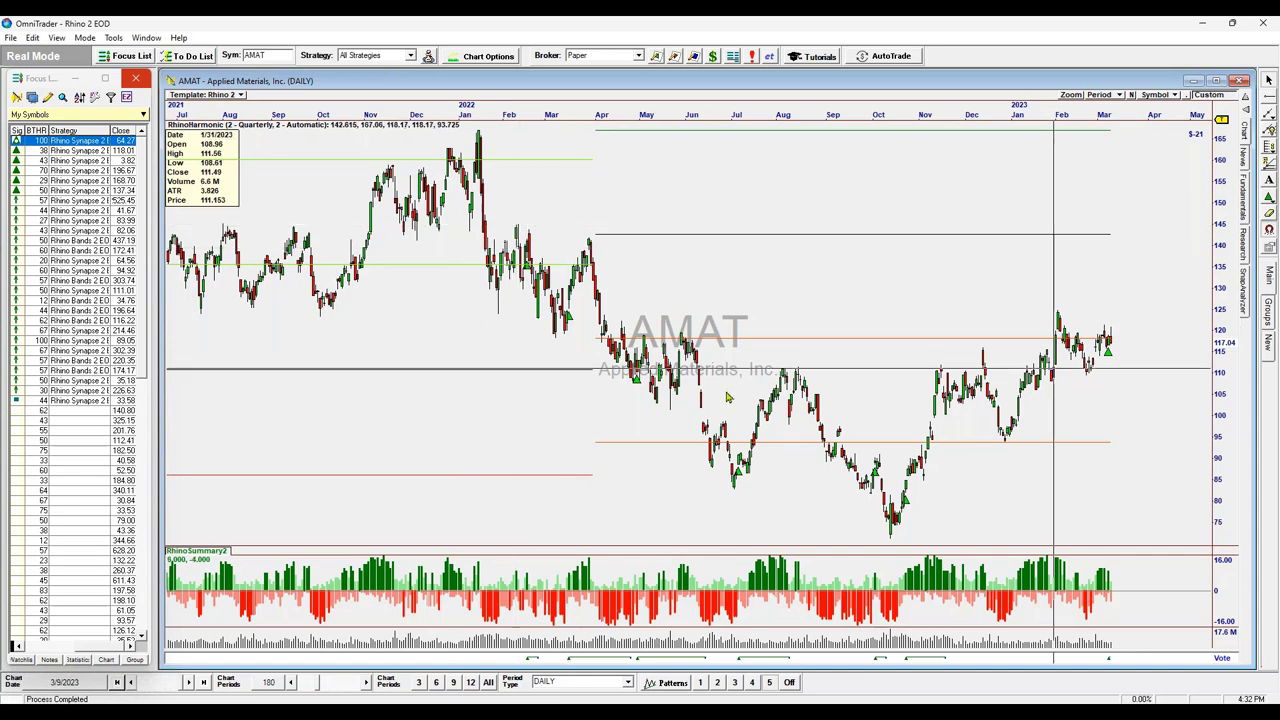
pyautogui.moveTo(727, 397); pyautogui.dragTo(694, 237)
# Preview the 0 - Weekly EOD boundary for Rhino Harmonic, set it to 1 - Monthly, and update the chart template.
pyautogui.doubleClick(694, 234)
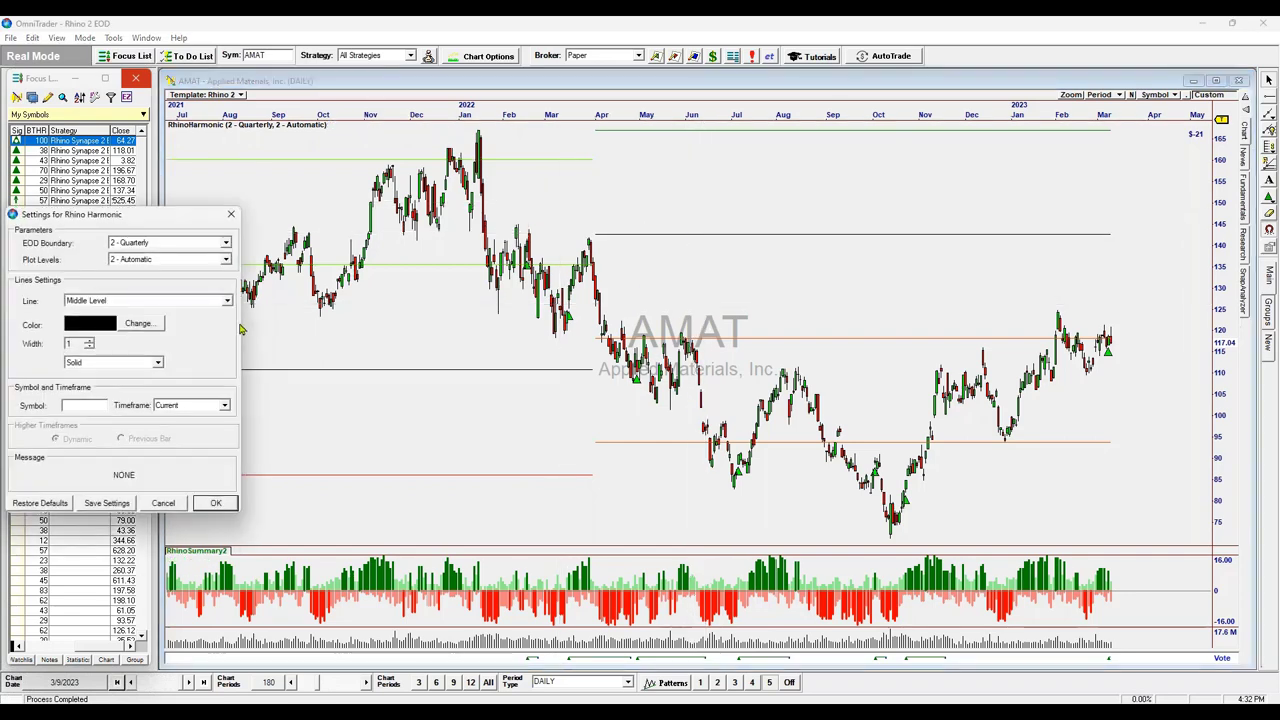
pyautogui.click(226, 259)
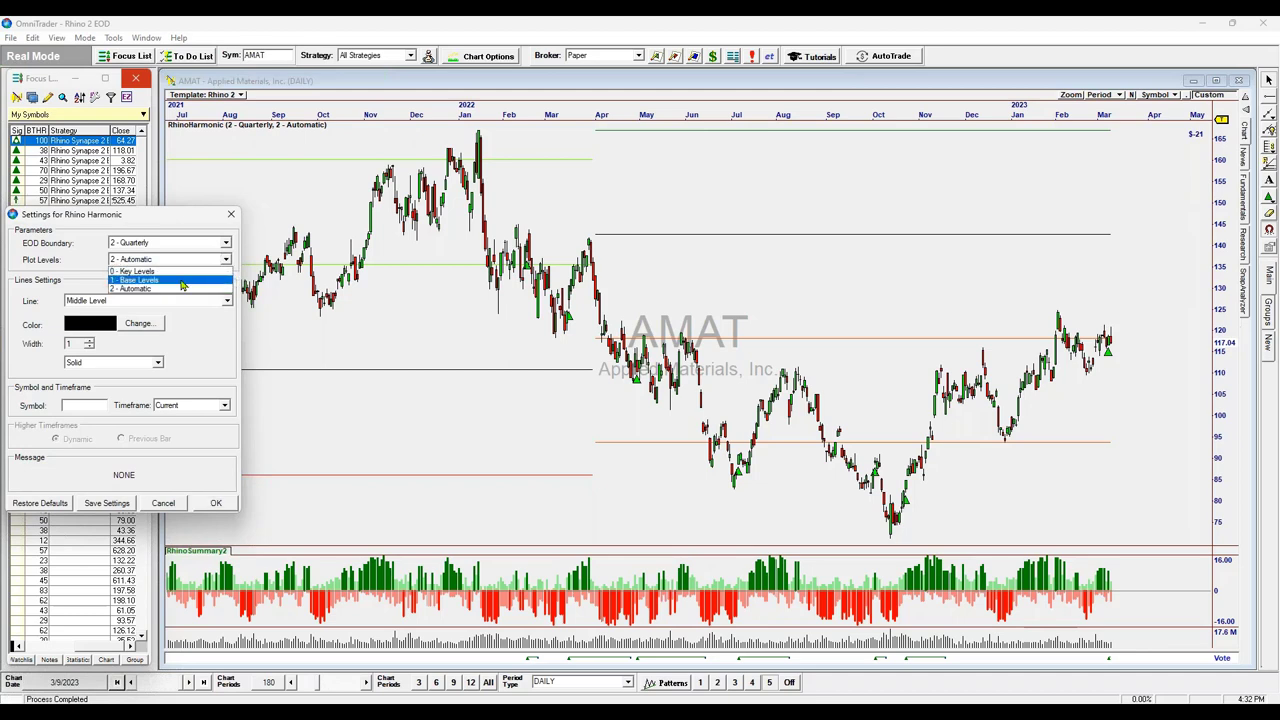
pyautogui.click(218, 257)
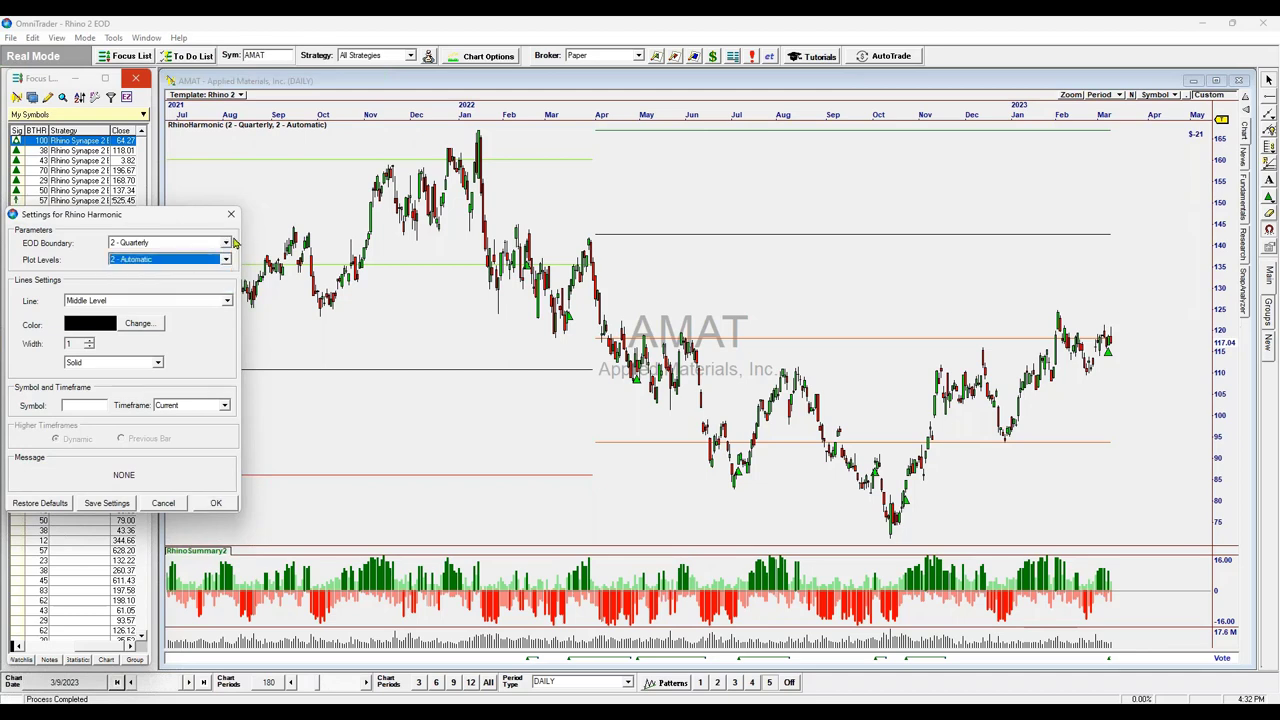
pyautogui.click(226, 242)
pyautogui.click(193, 255)
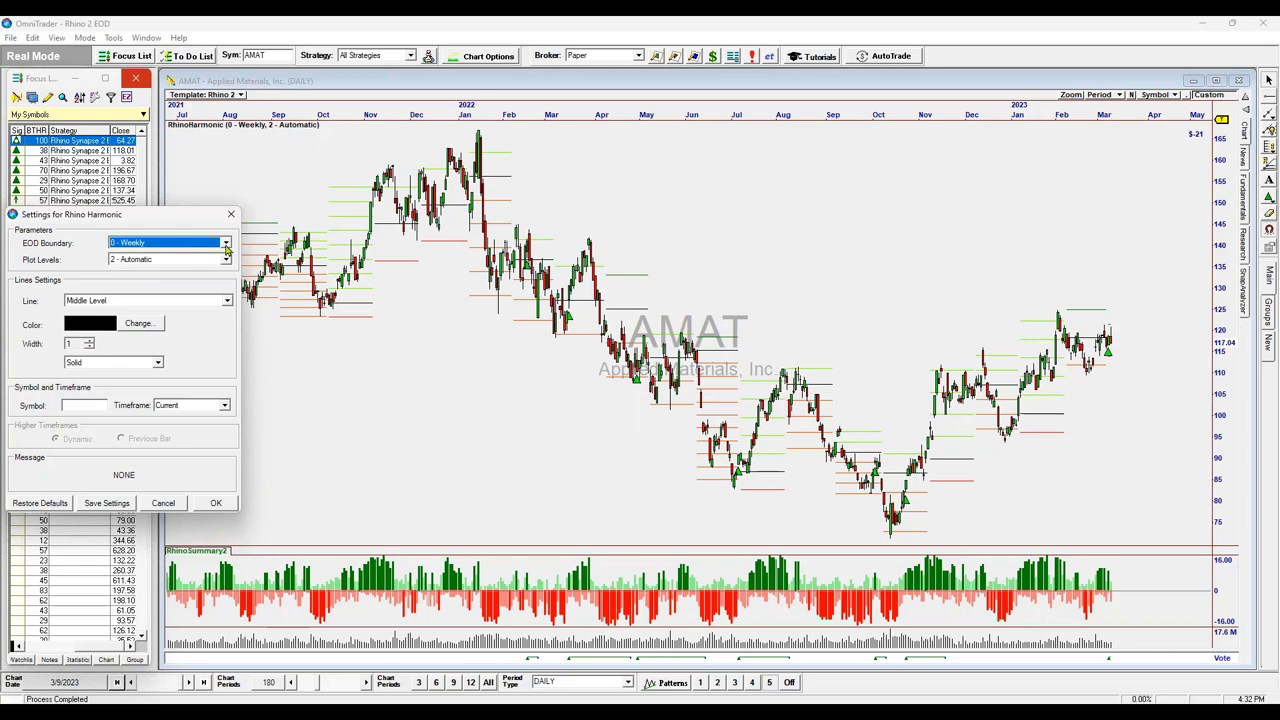
pyautogui.click(226, 242)
pyautogui.click(197, 264)
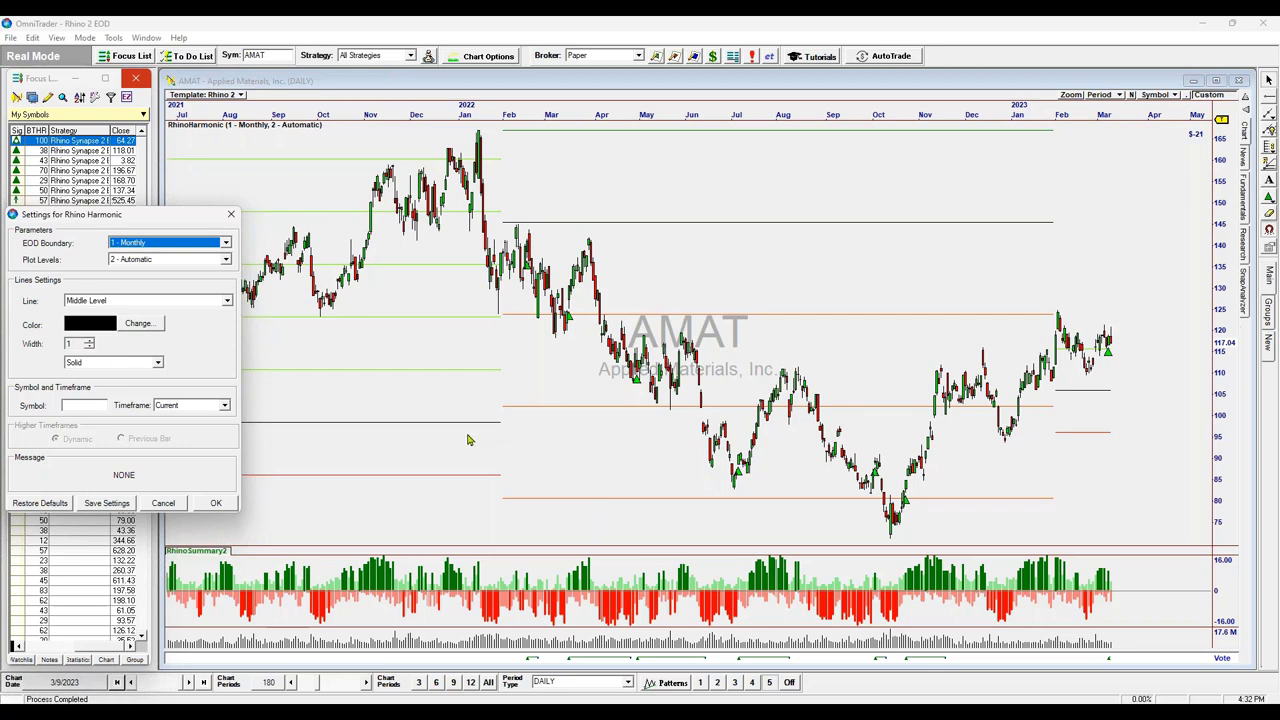
pyautogui.click(215, 503)
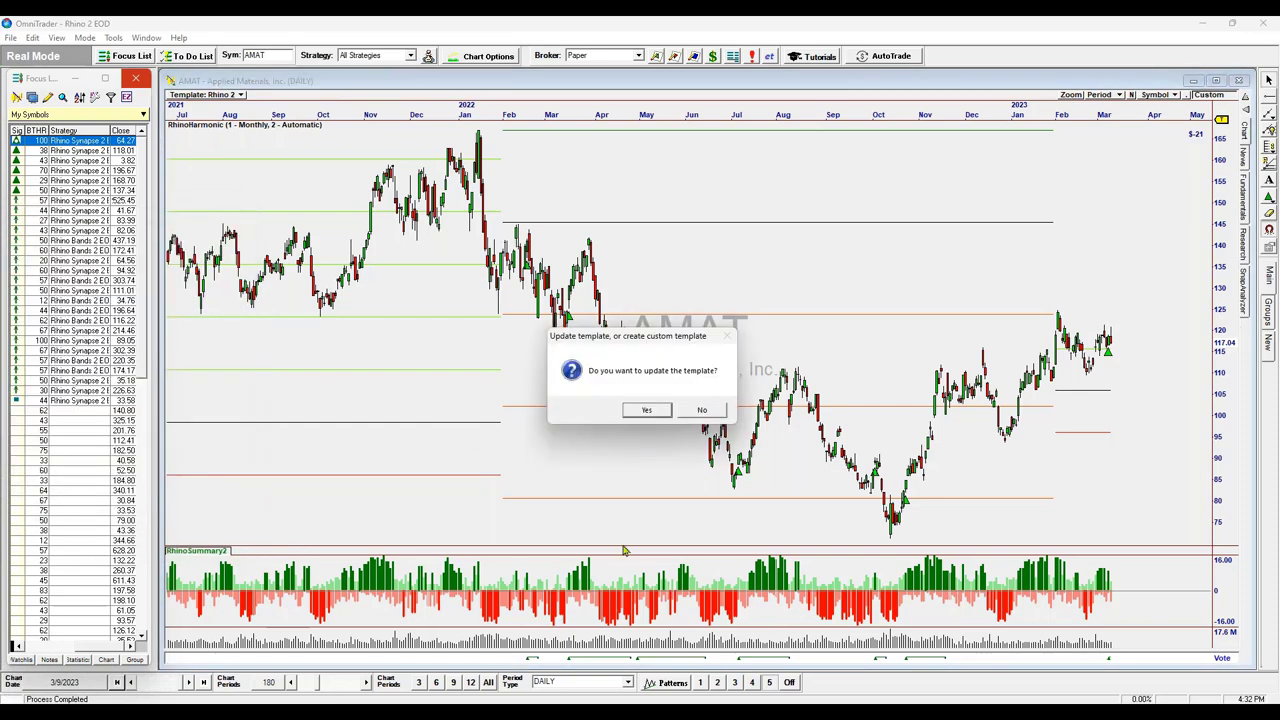
pyautogui.click(648, 411)
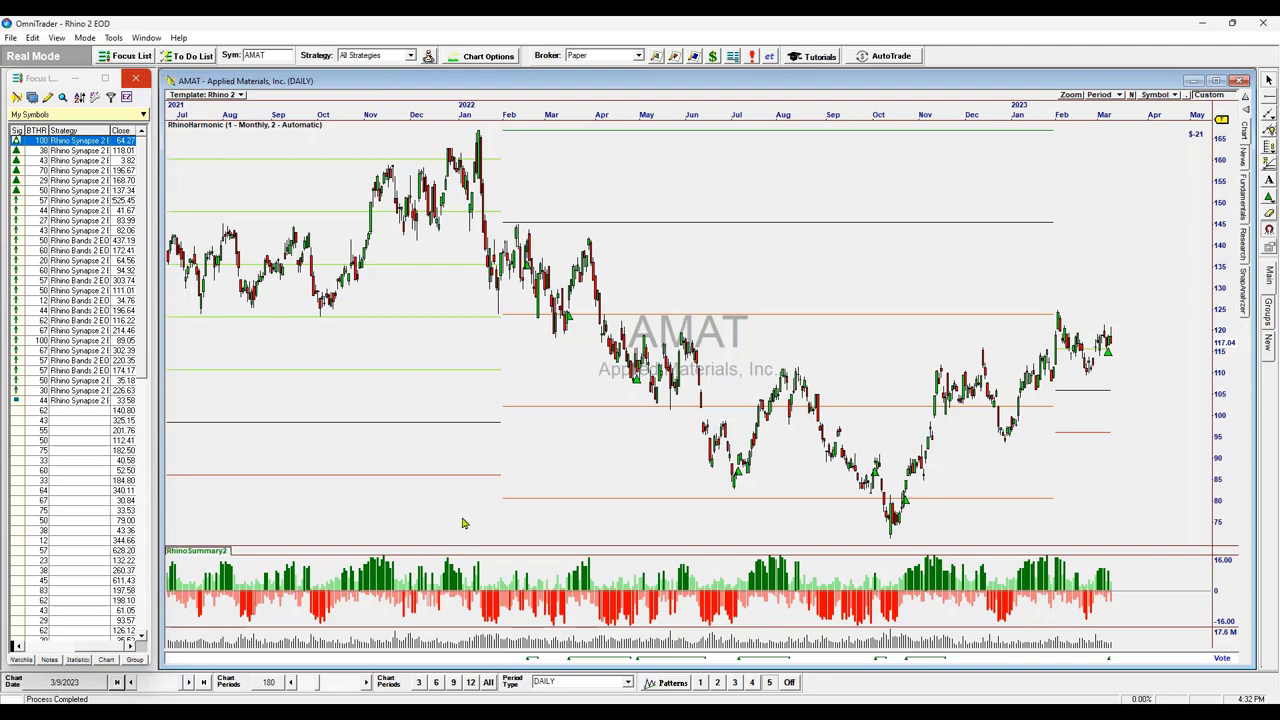
pyautogui.moveTo(460, 523); pyautogui.dragTo(551, 494)
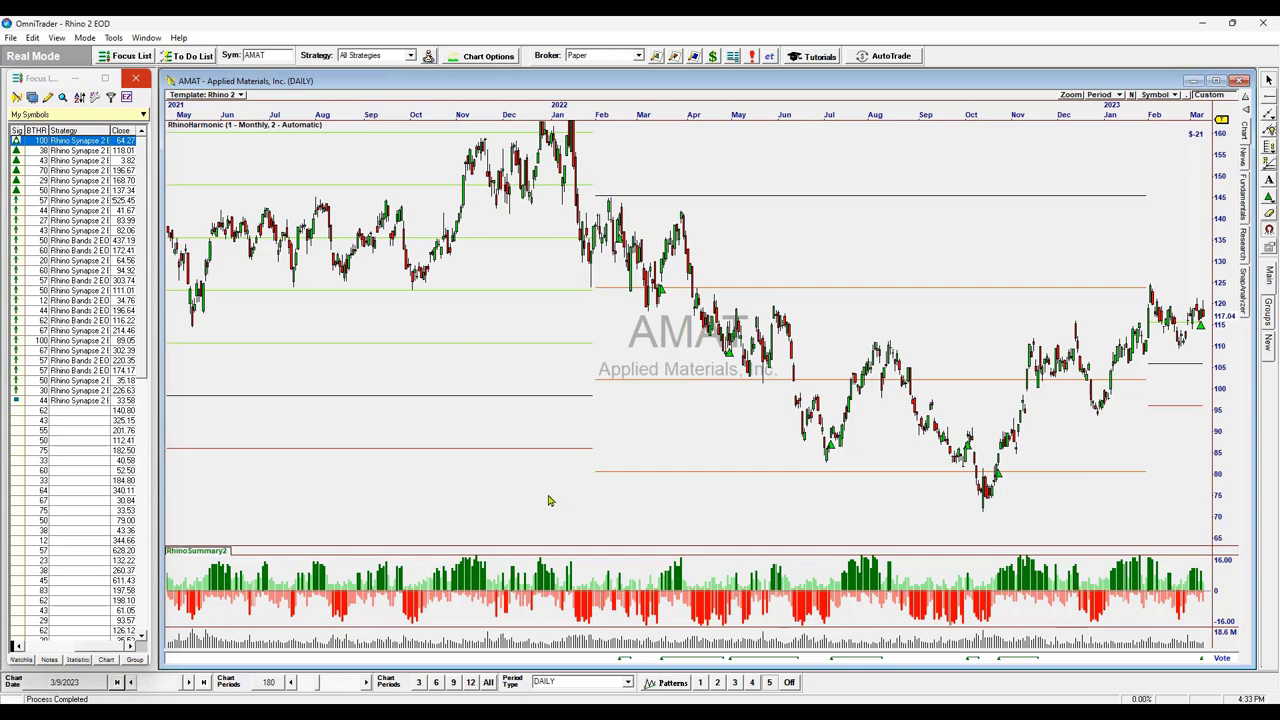
# Open the Rhino RT profile and chart SPY on 2-minute bars.
pyautogui.click(11, 38)
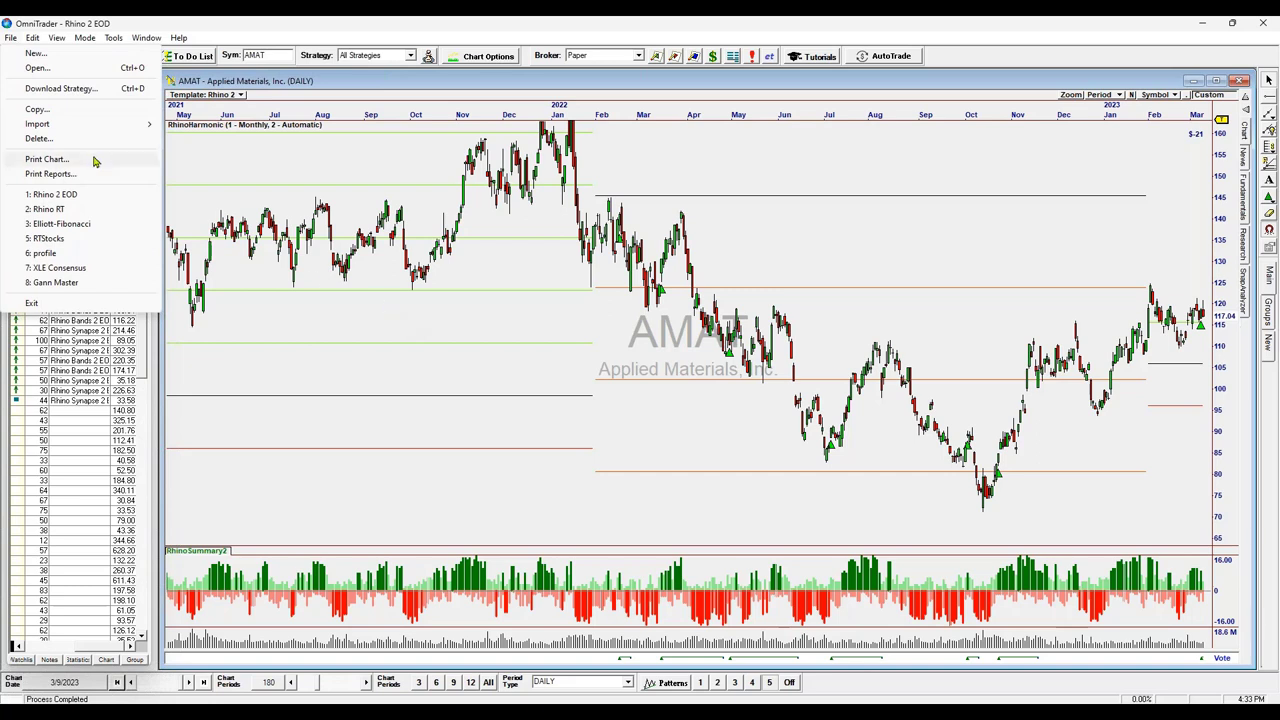
pyautogui.click(92, 209)
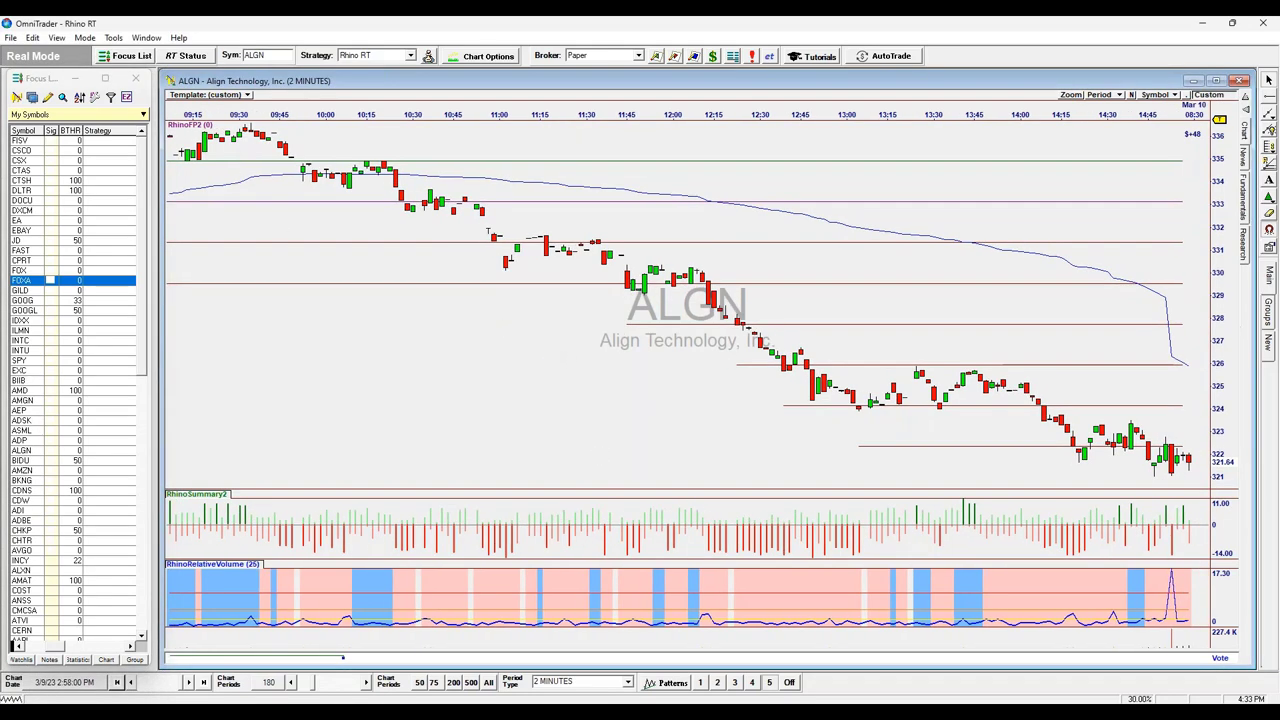
pyautogui.click(281, 55)
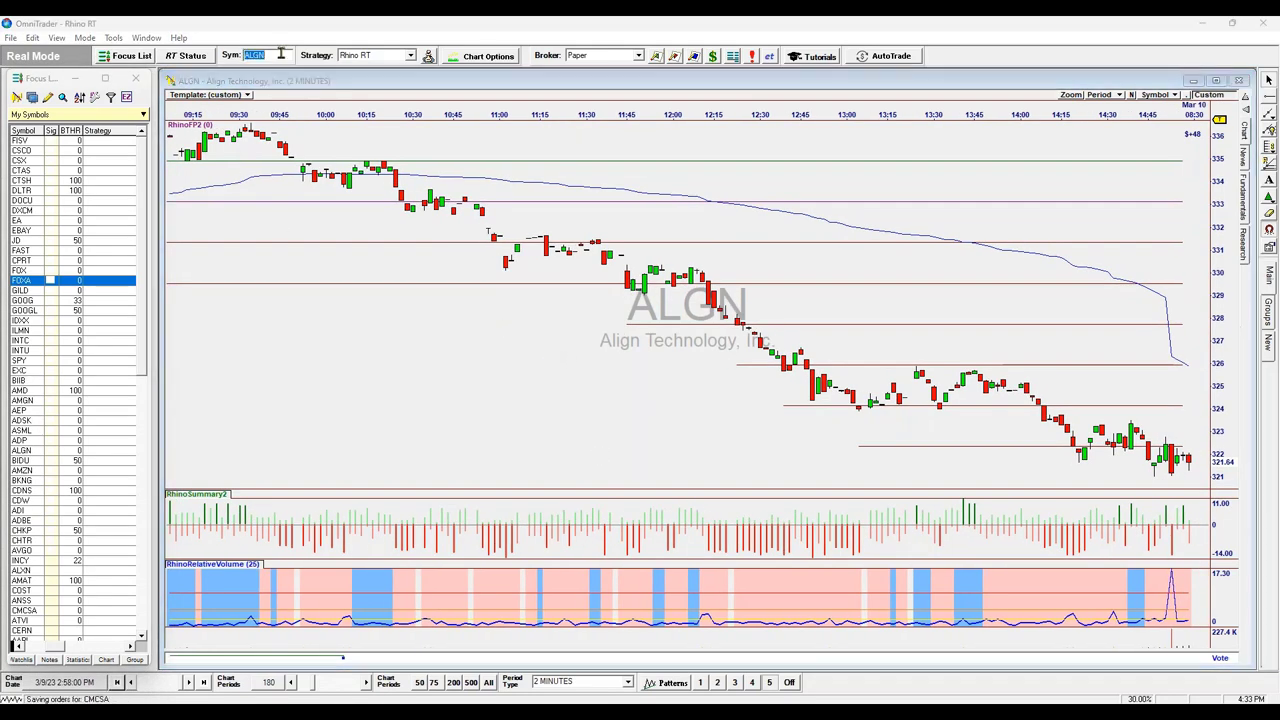
pyautogui.write('s')
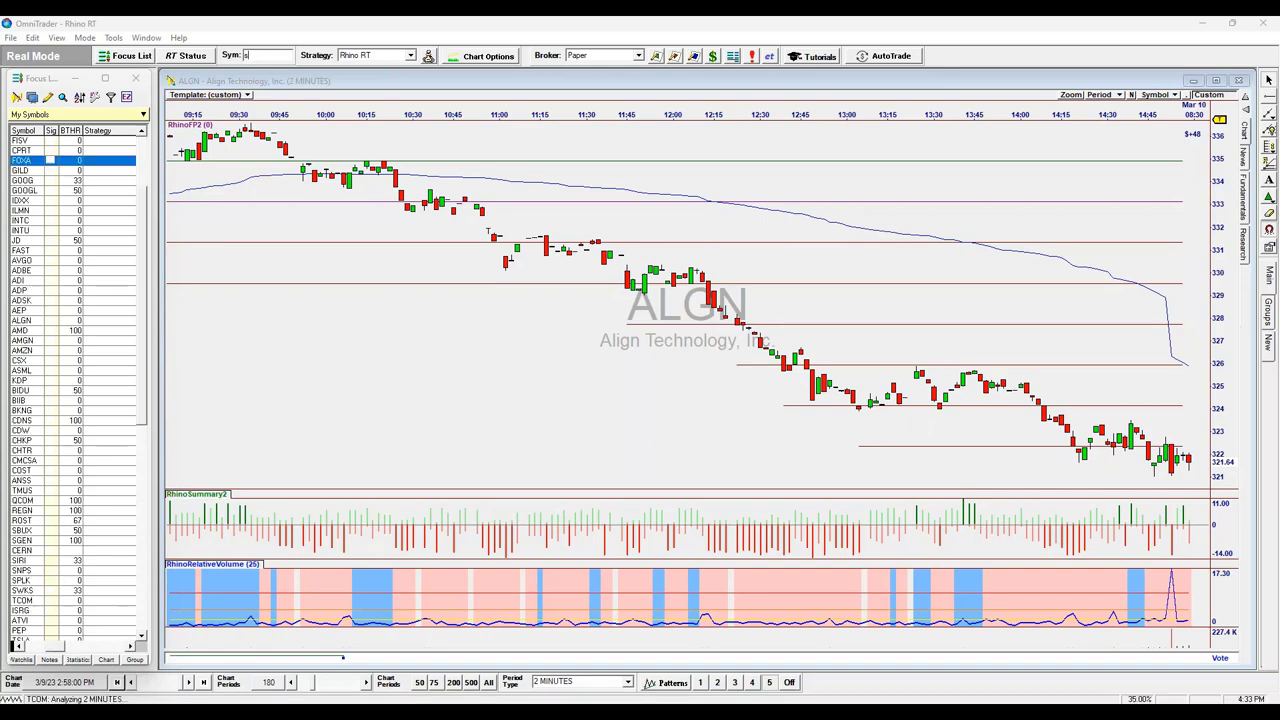
pyautogui.write('py')
pyautogui.press('Return')
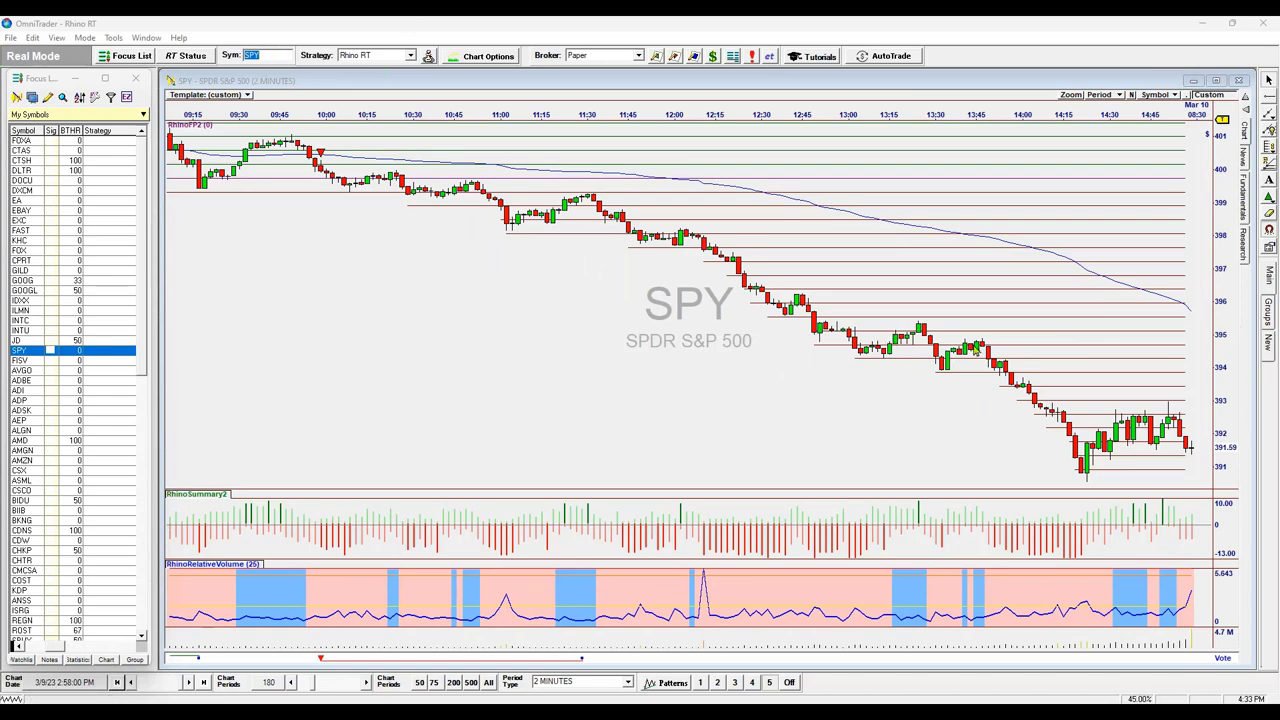
# Show all trading sessions on the SPY chart to inspect the extended-hours levels, and return it to the regular session.
pyautogui.moveTo(846, 417); pyautogui.dragTo(831, 449)
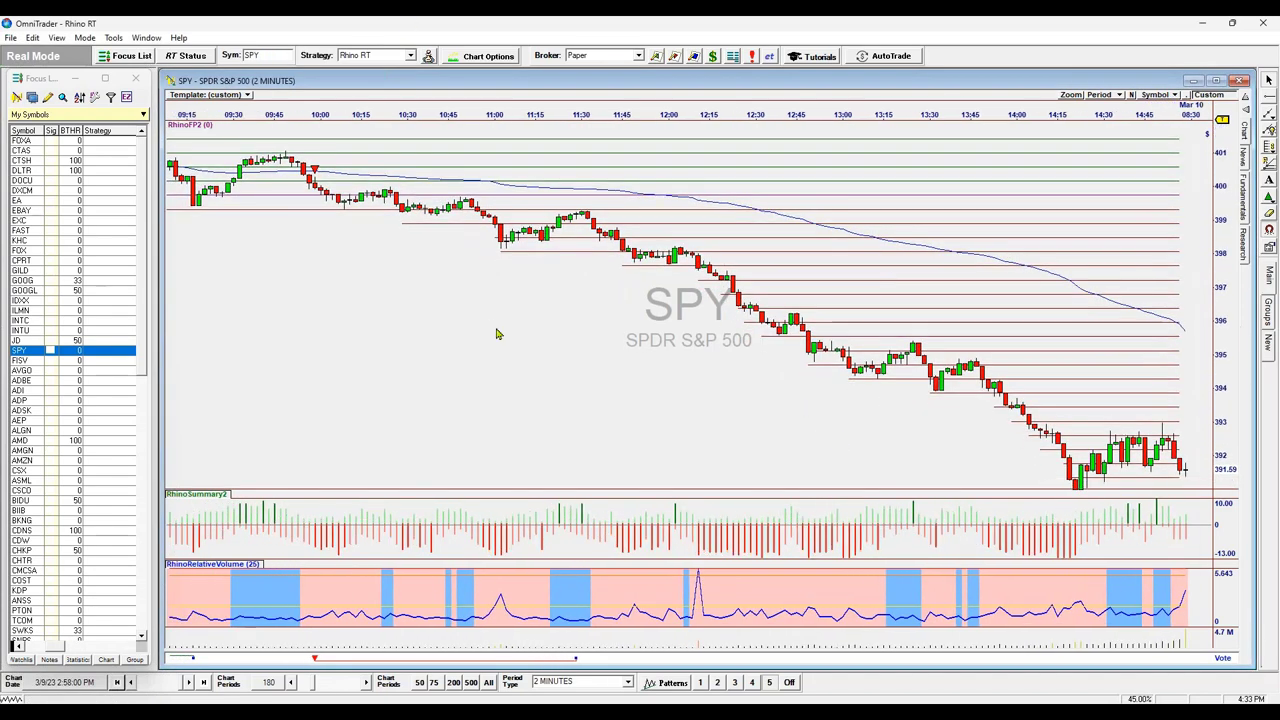
pyautogui.rightClick(497, 334)
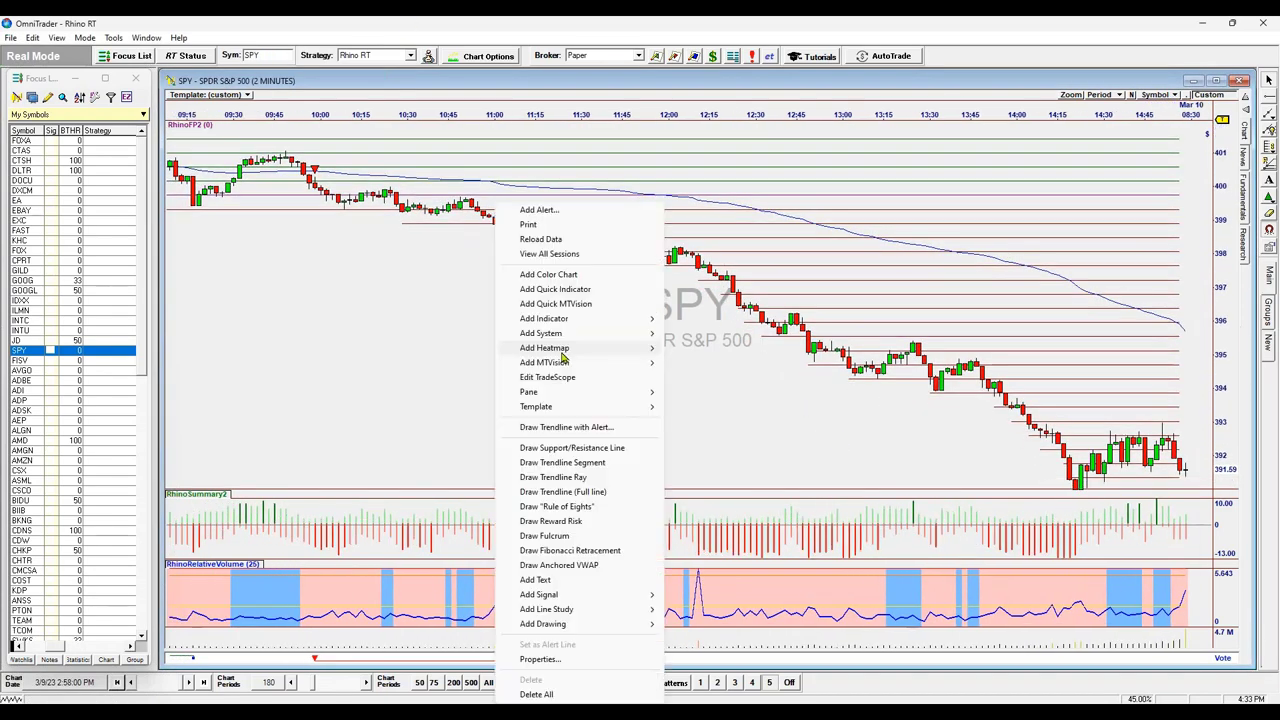
pyautogui.click(588, 258)
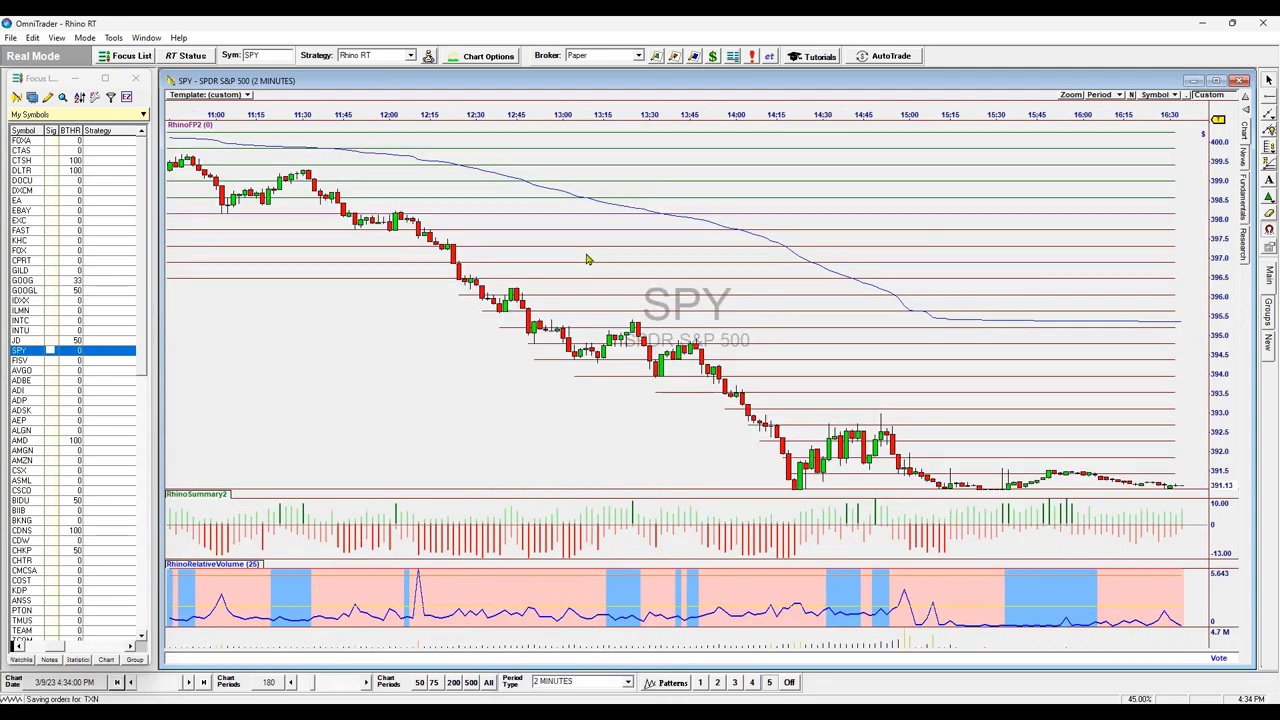
pyautogui.moveTo(540, 115); pyautogui.dragTo(625, 125)
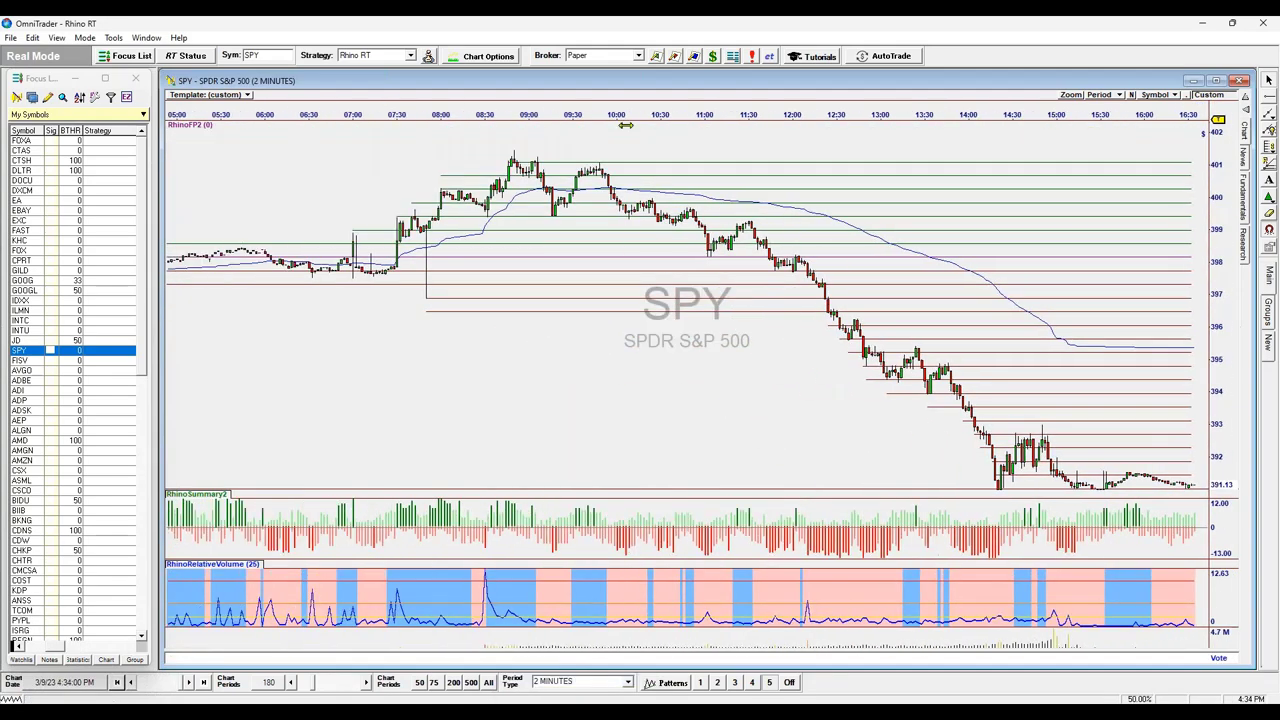
pyautogui.rightClick(508, 368)
pyautogui.click(603, 256)
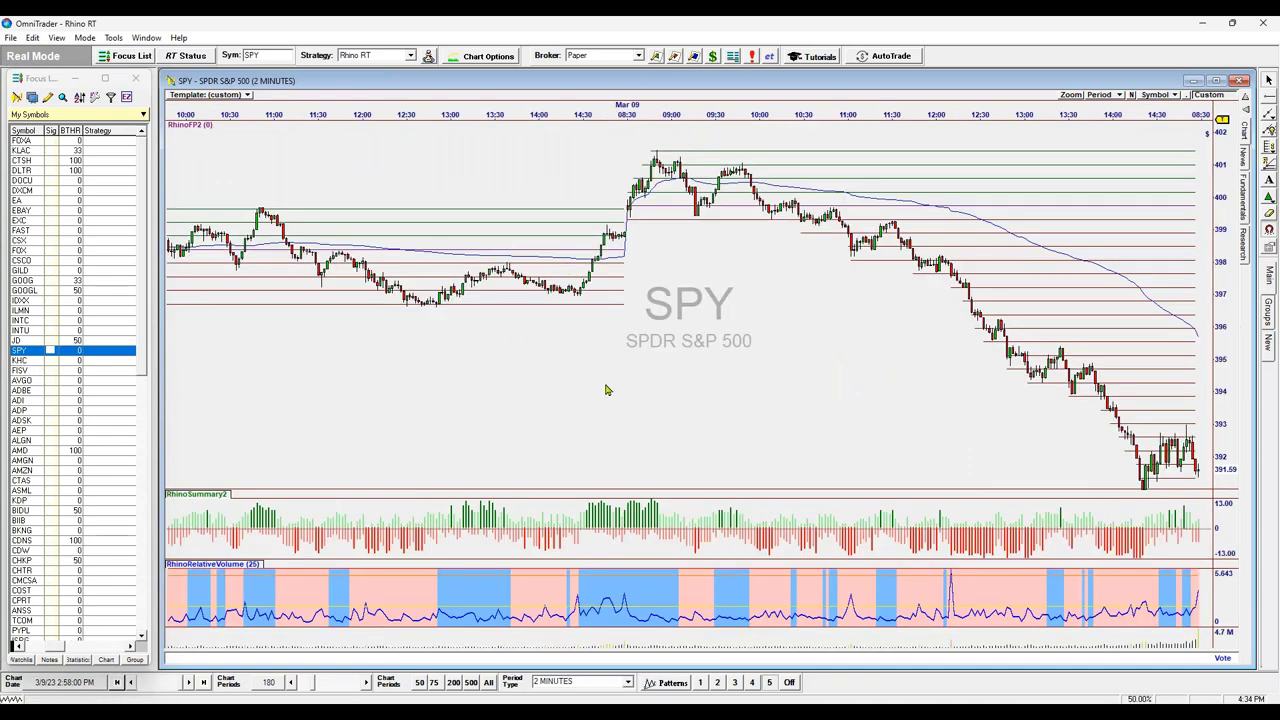
# Examine how SPY trades against its Rhino First Print 2 levels from the prior session's close through the Mar 09 decline.
pyautogui.moveTo(605, 390); pyautogui.dragTo(360, 373)
pyautogui.moveTo(1236, 425); pyautogui.dragTo(491, 376)
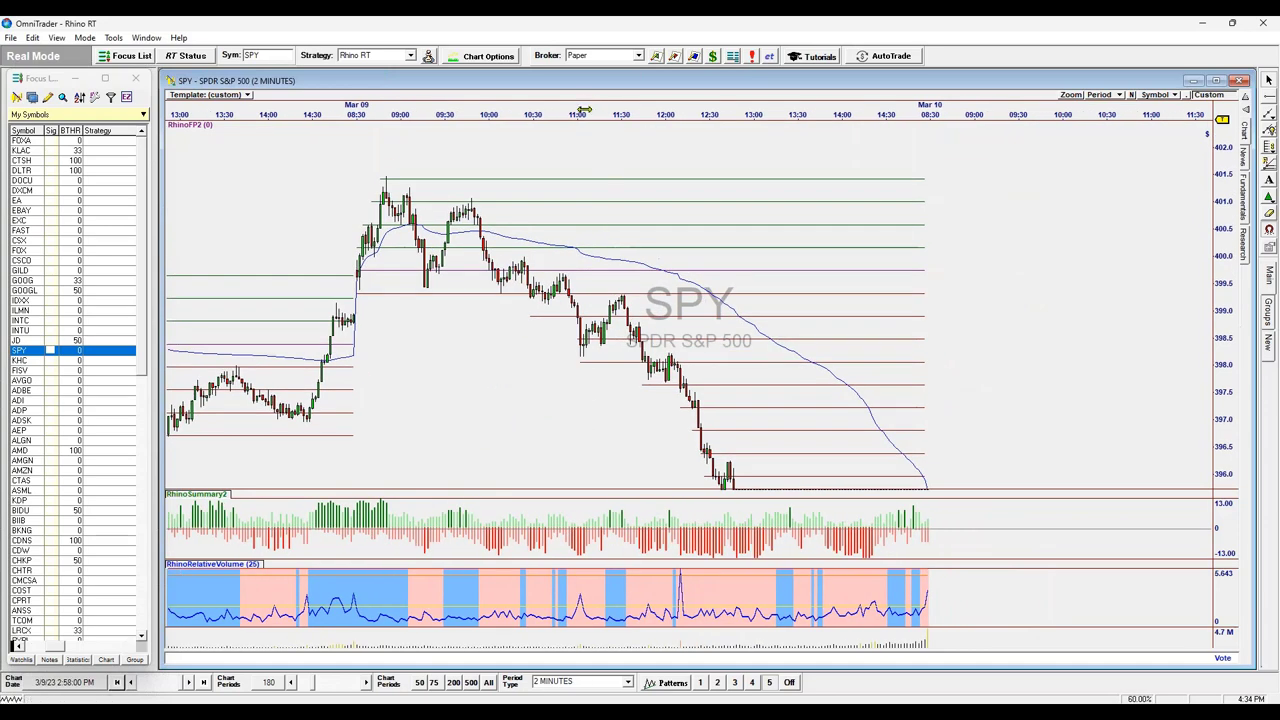
pyautogui.moveTo(580, 108); pyautogui.dragTo(549, 345)
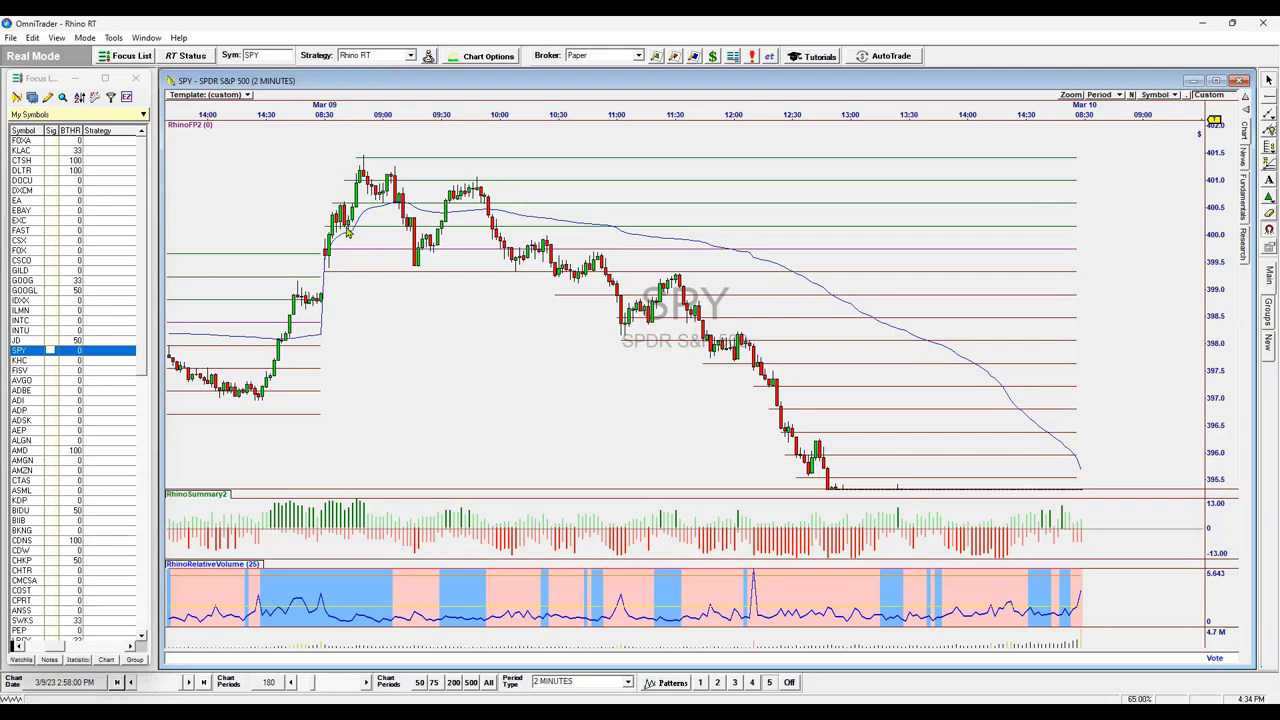
pyautogui.moveTo(484, 329); pyautogui.dragTo(867, 207)
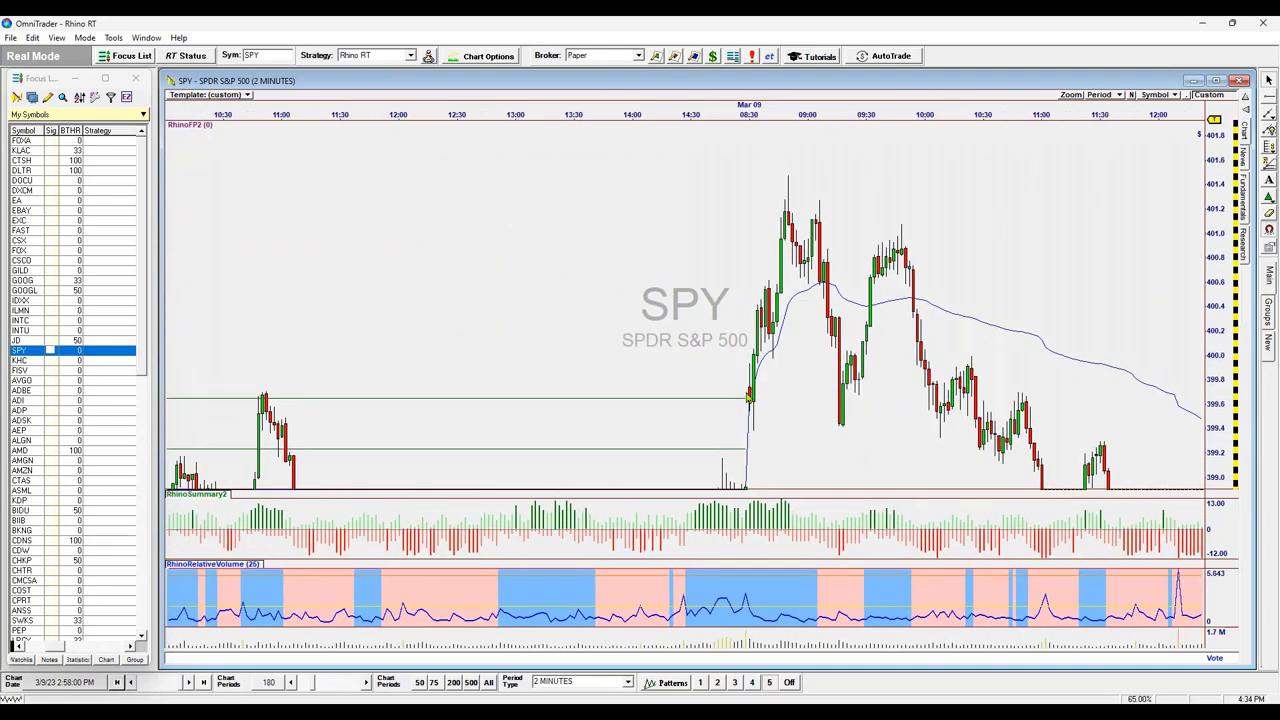
pyautogui.moveTo(810, 405); pyautogui.dragTo(466, 334)
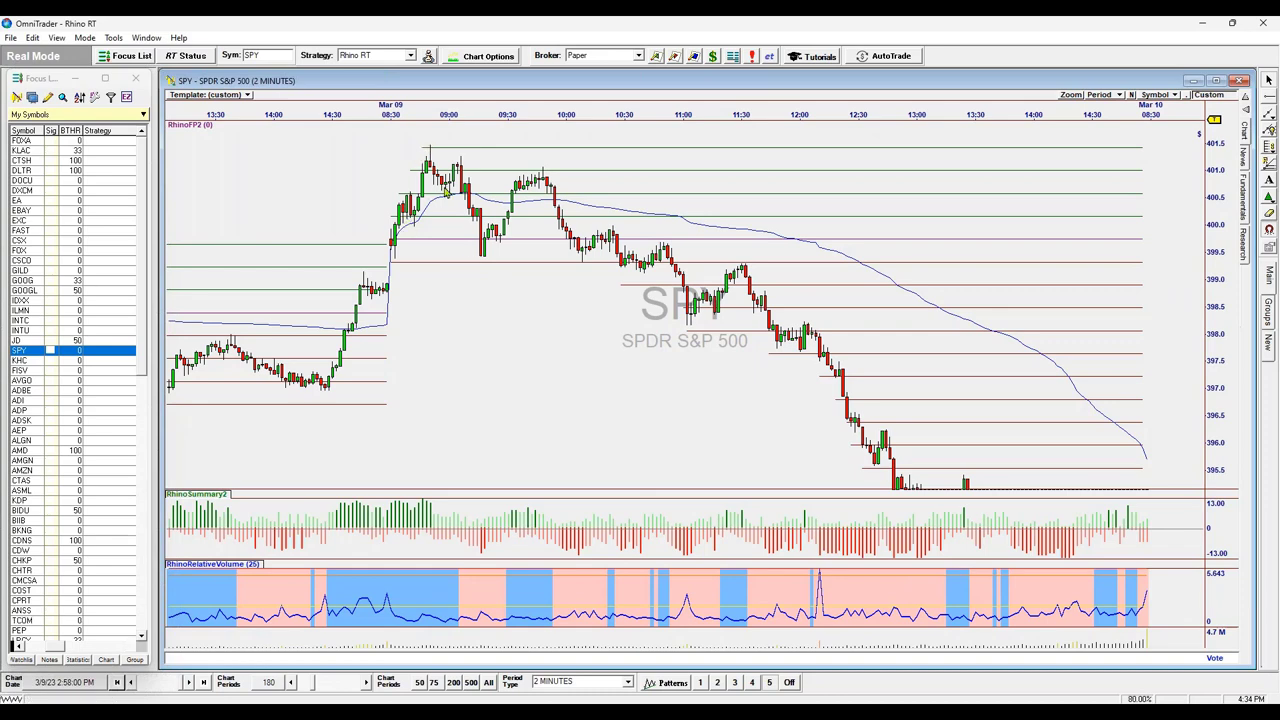
pyautogui.click(528, 172)
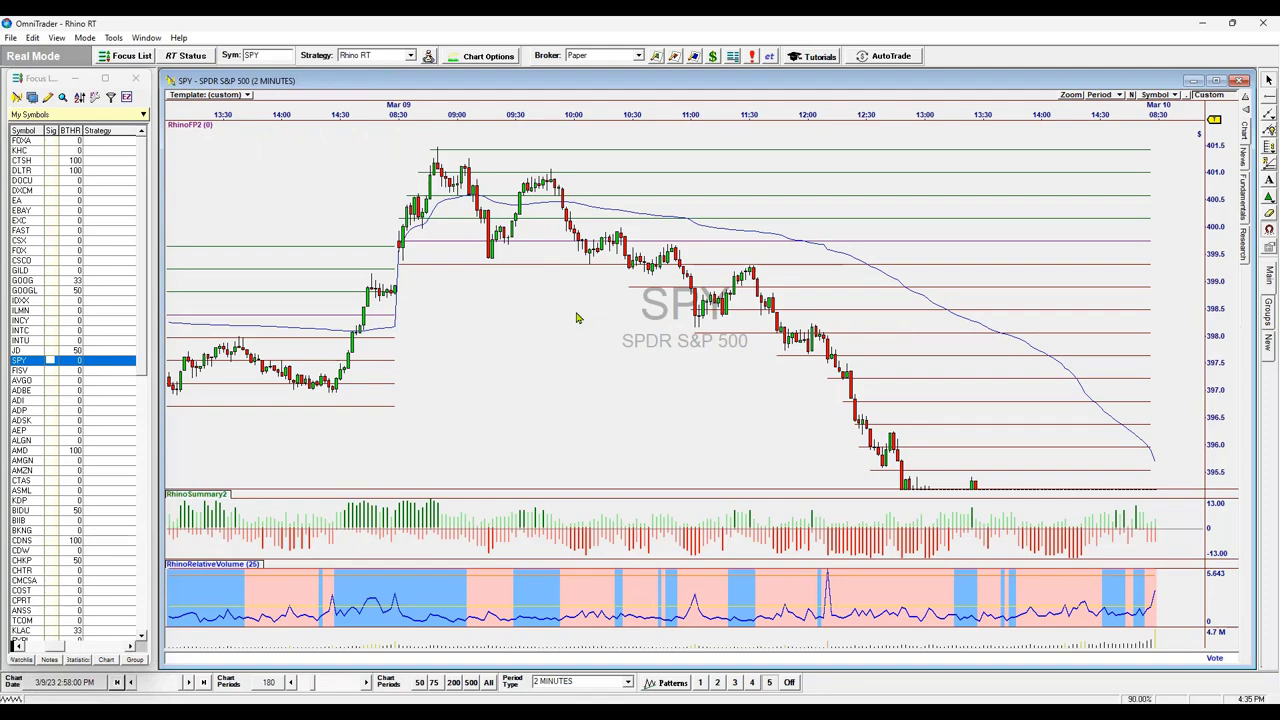
pyautogui.scroll(-5, 645, 315)
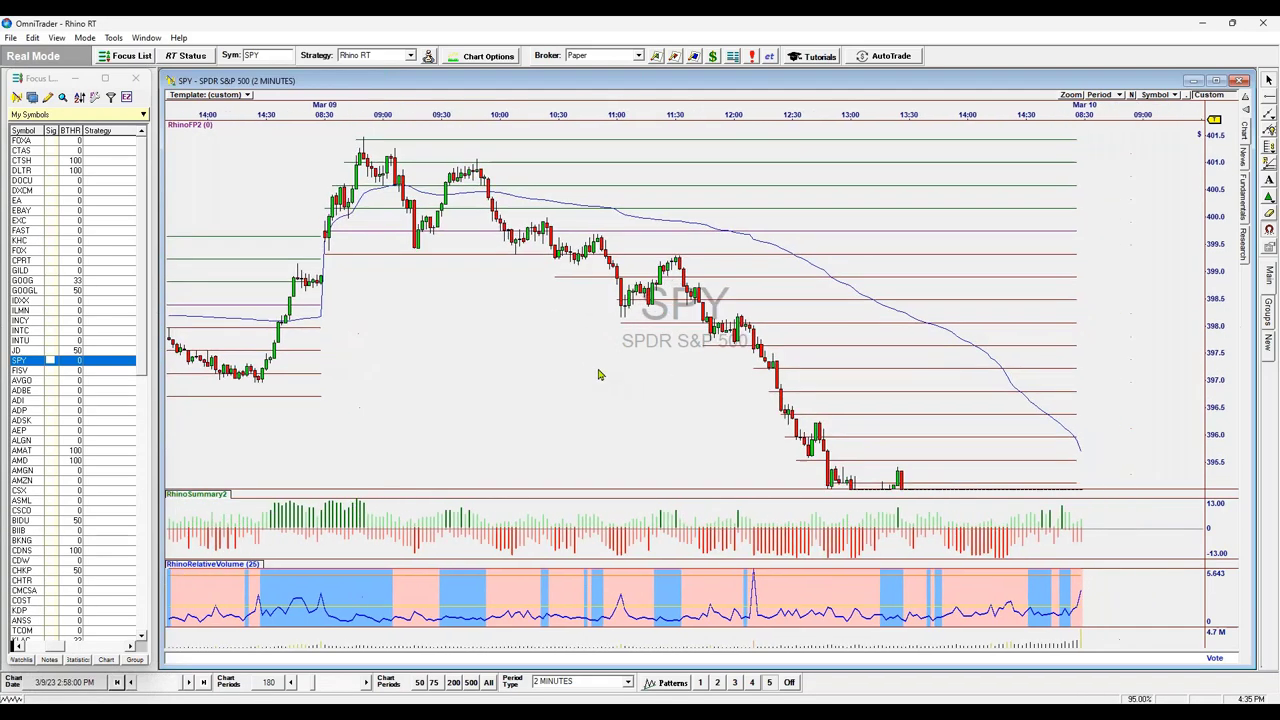
pyautogui.moveTo(575, 349); pyautogui.dragTo(766, 297)
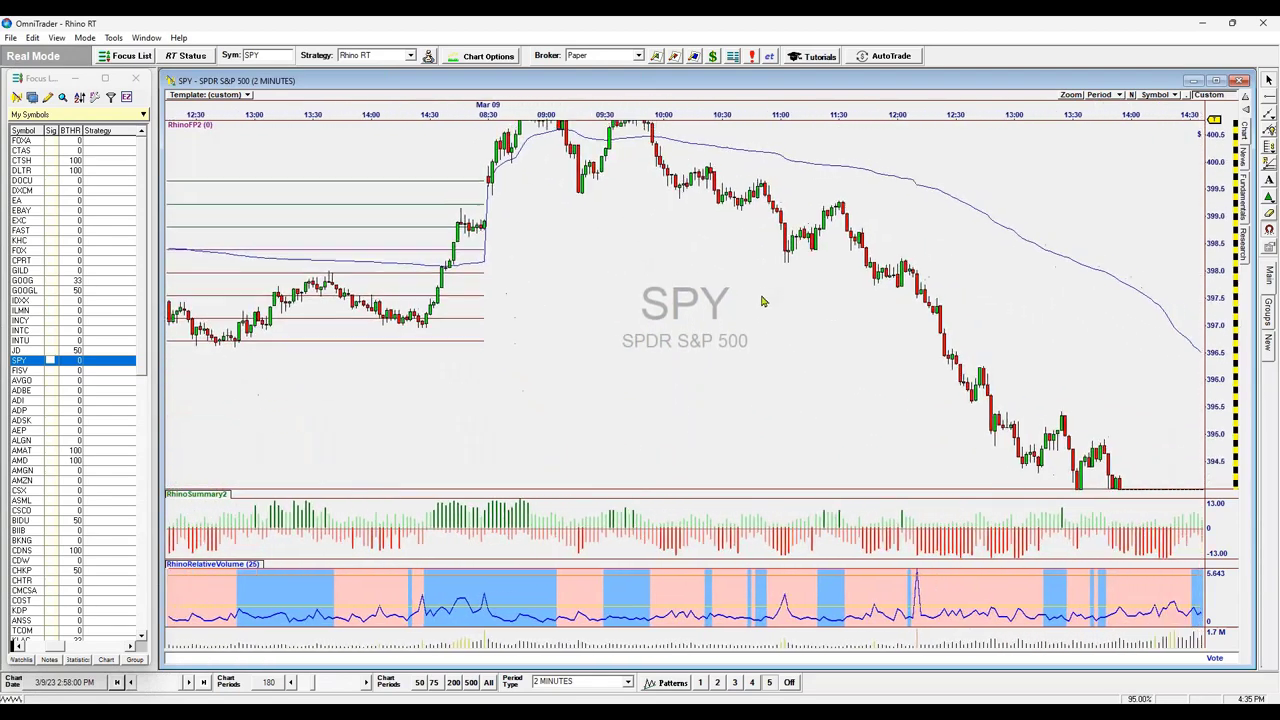
pyautogui.scroll(-3, 760, 323)
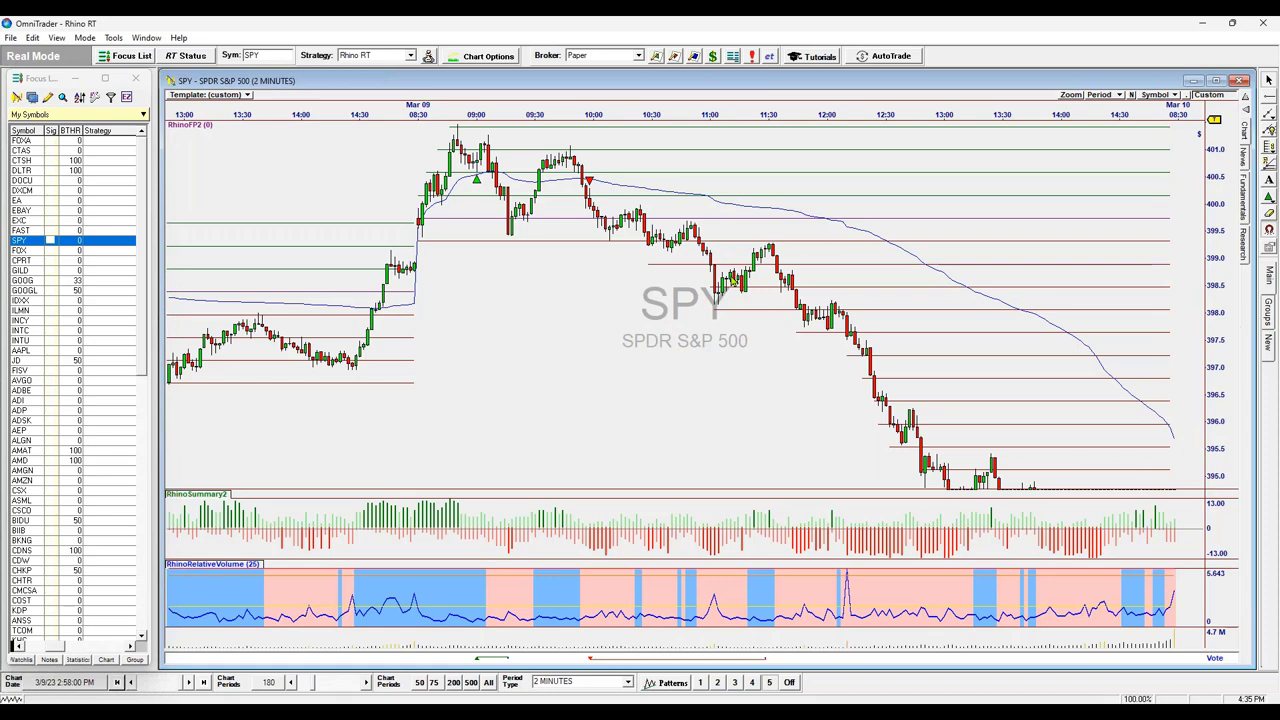
# Review the advisor details for the SPY short trade's exit on Mar 9 and examine the levels through the afternoon decline.
pyautogui.click(766, 662)
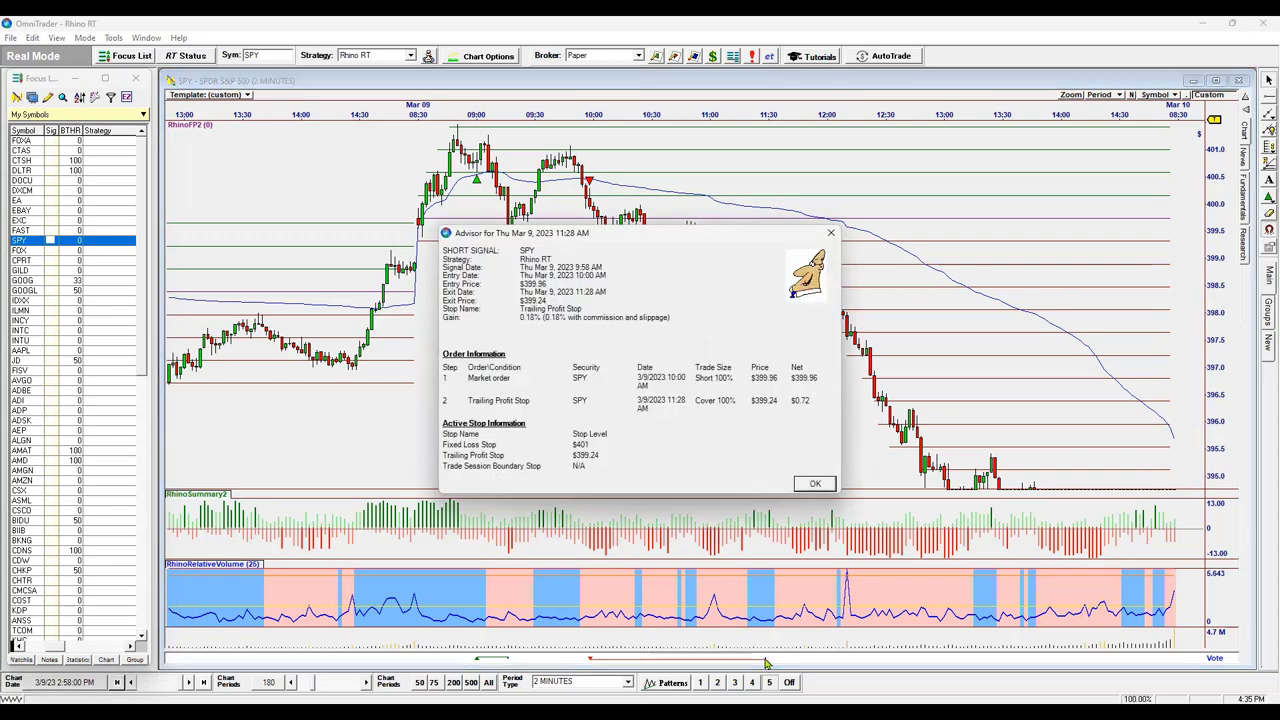
pyautogui.click(815, 484)
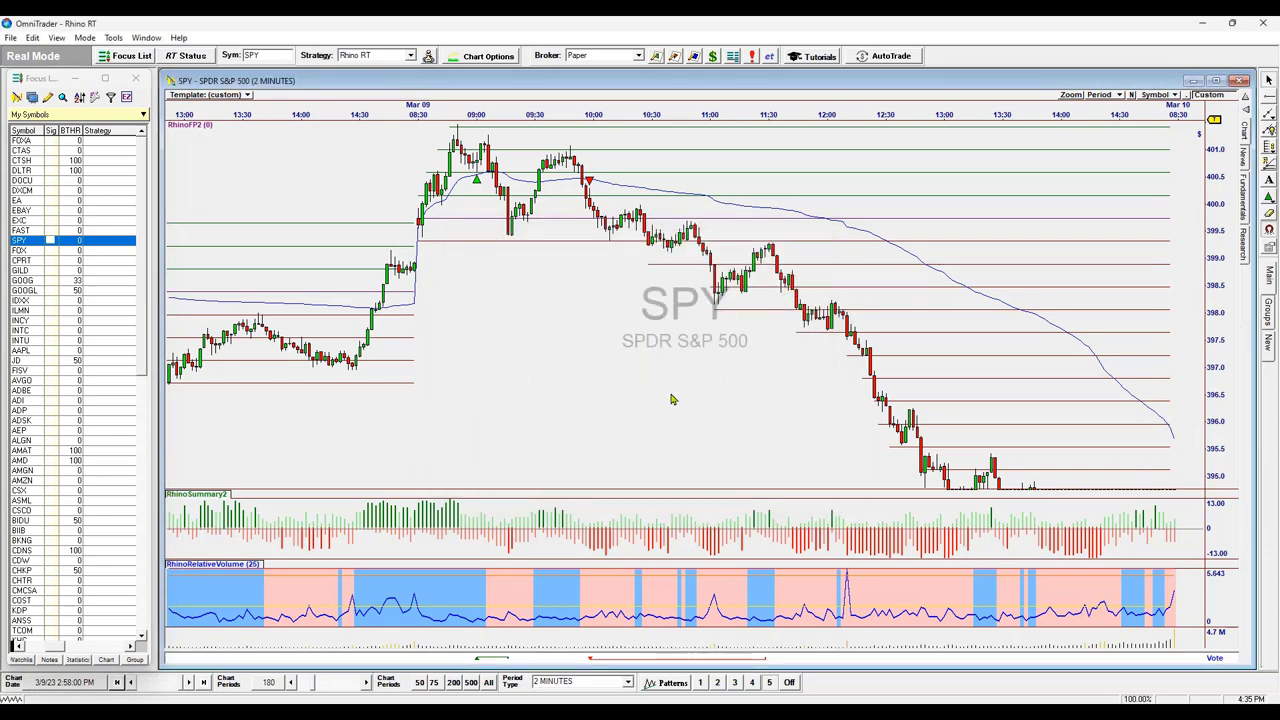
pyautogui.moveTo(672, 399); pyautogui.dragTo(645, 378)
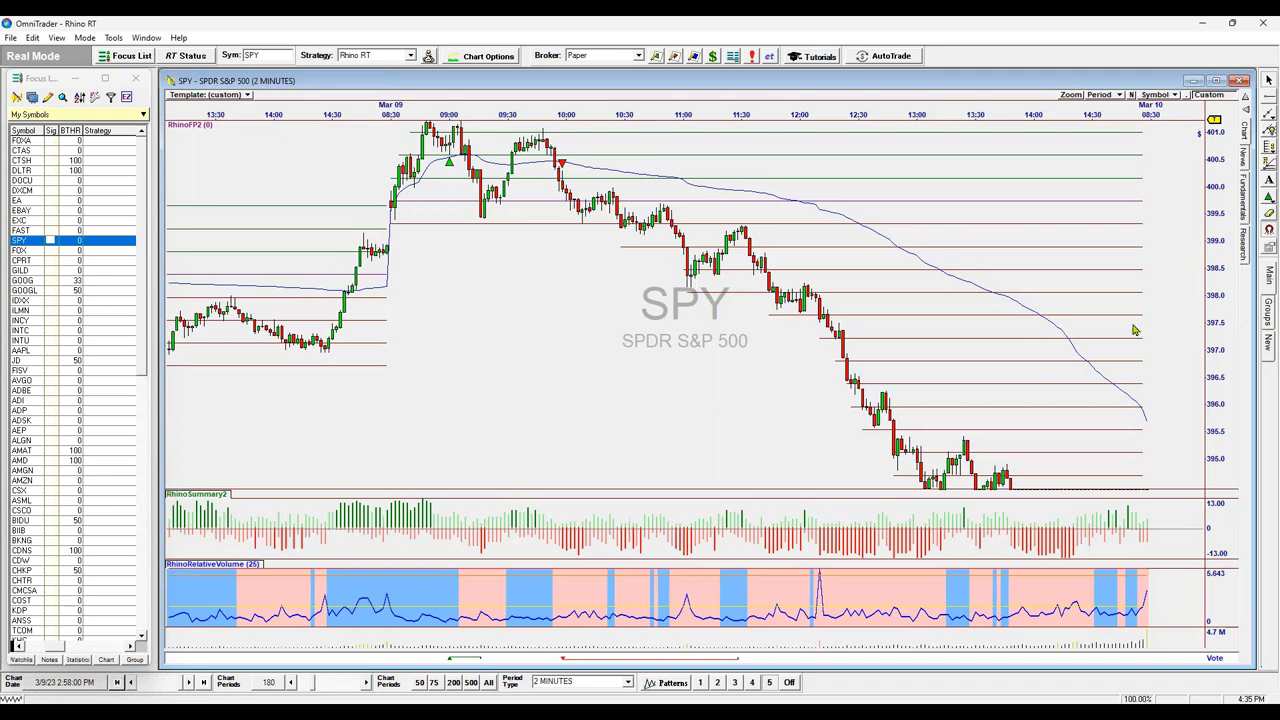
pyautogui.moveTo(1216, 266); pyautogui.dragTo(1221, 297)
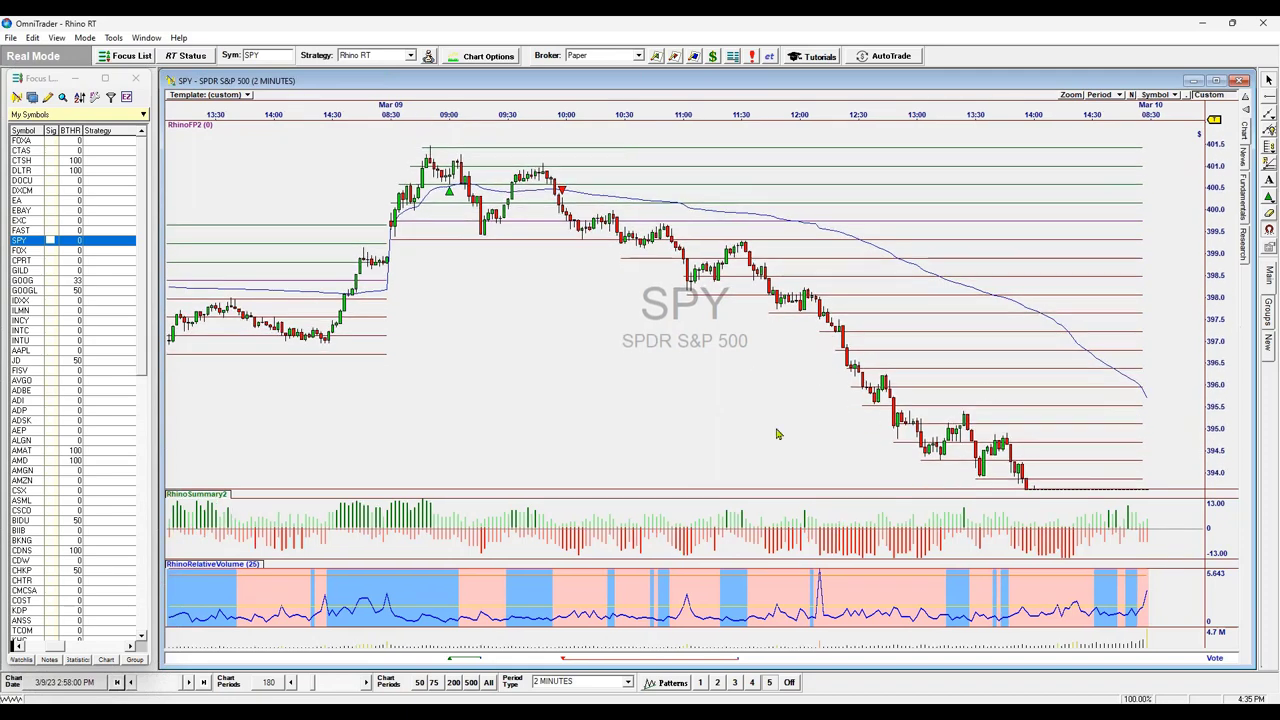
pyautogui.scroll(-3, 743, 409)
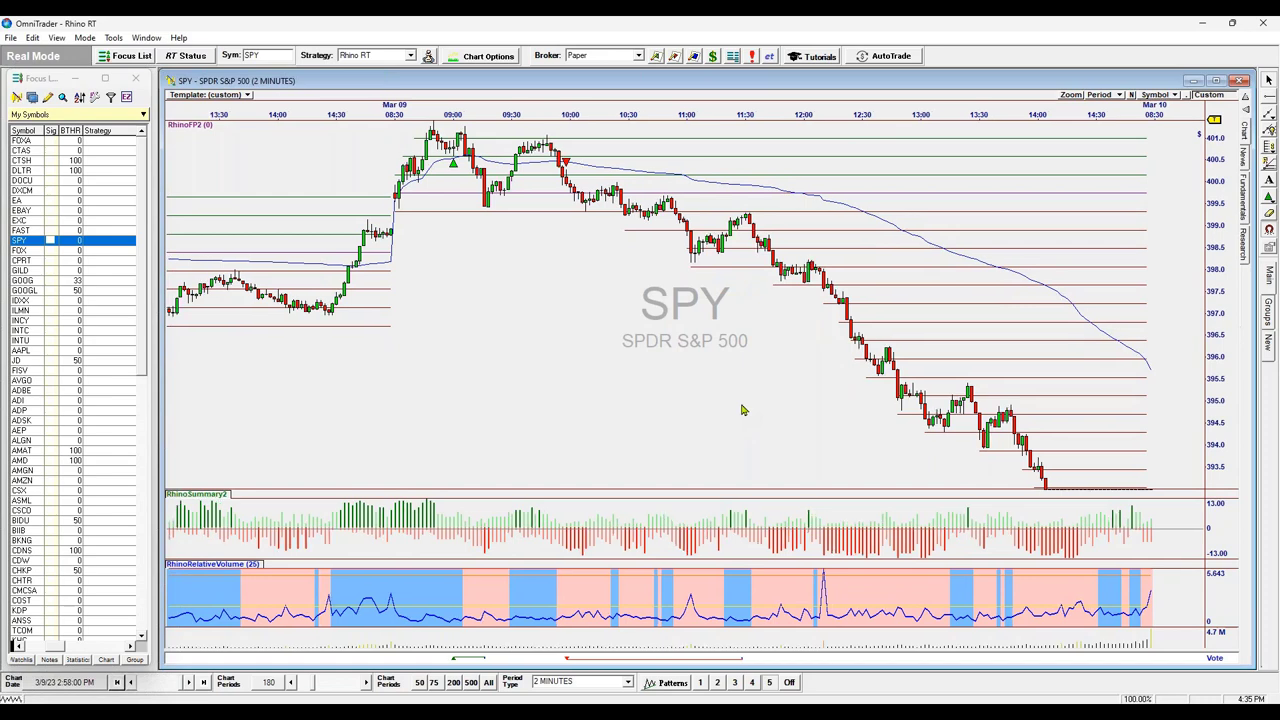